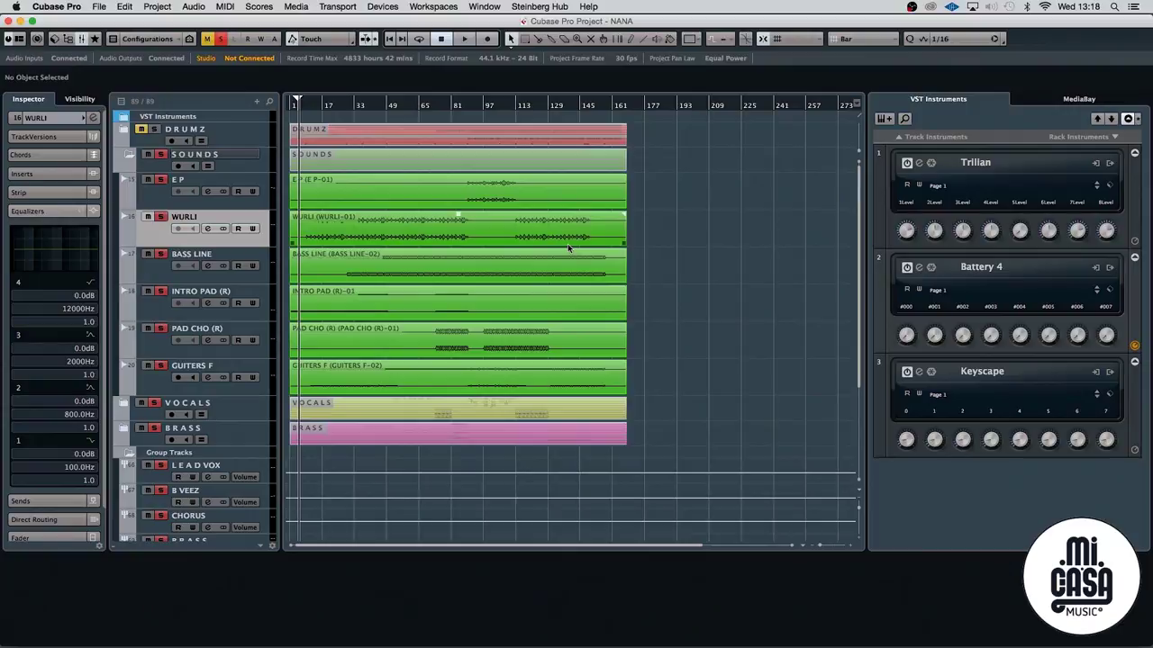
During playback of the intro, cut band 2 of the WURLI track's equalizer to -15.3 dB at 119.7 Hz
key("g")
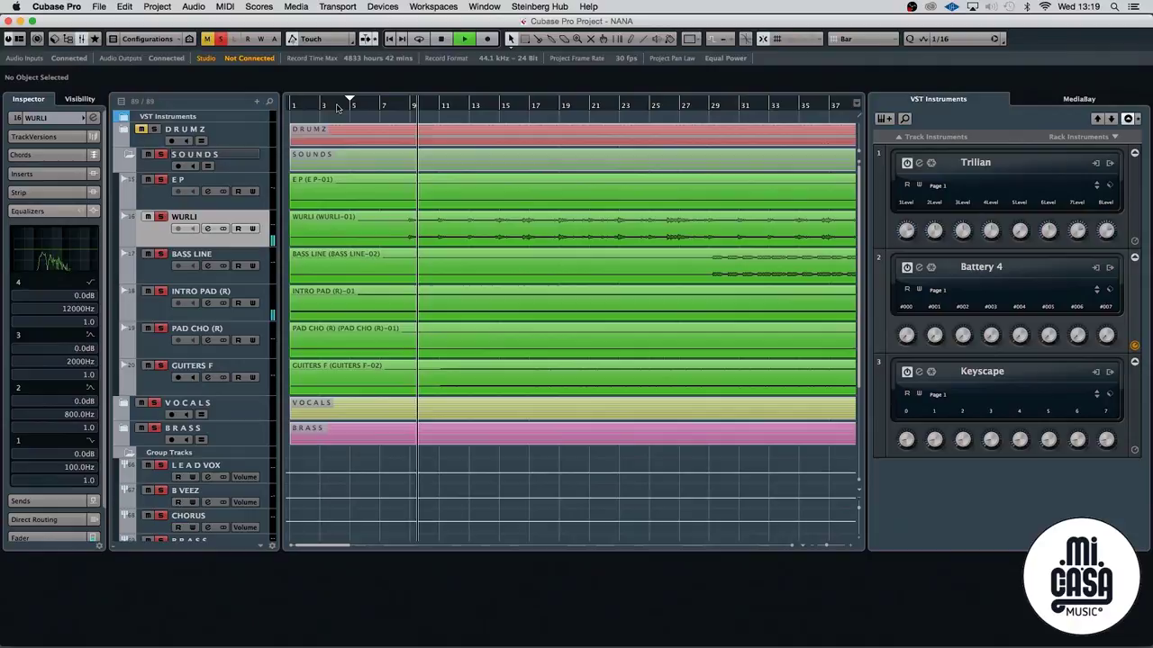
left_click_drag(338, 109, 419, 129)
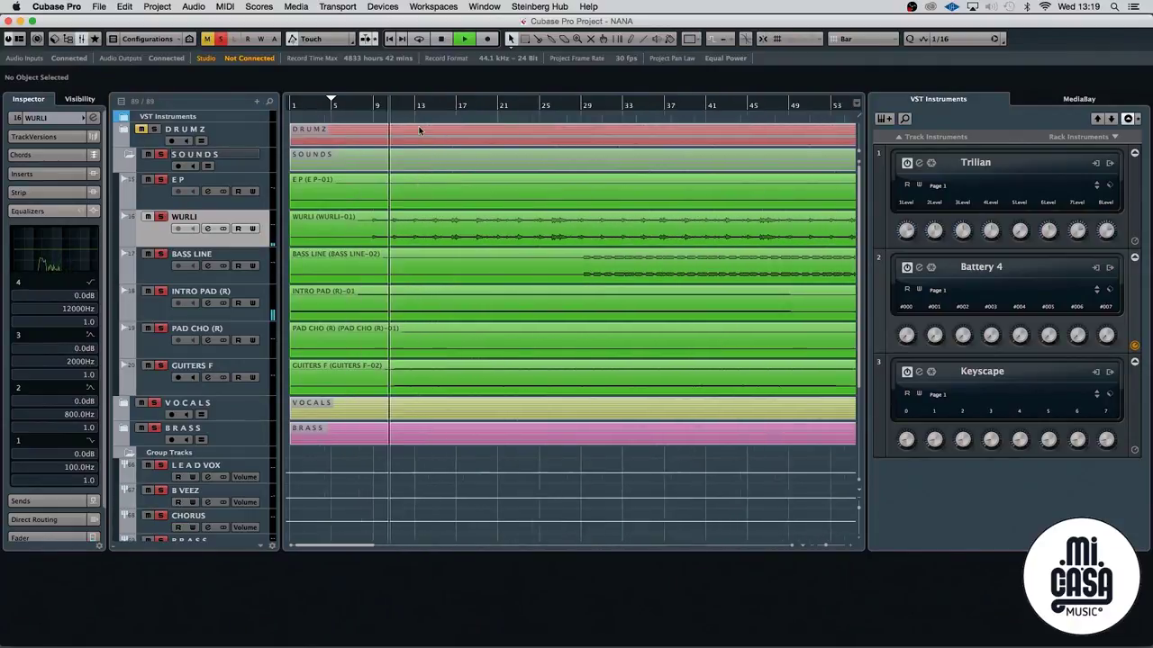
key("g")
key("g")
key("g")
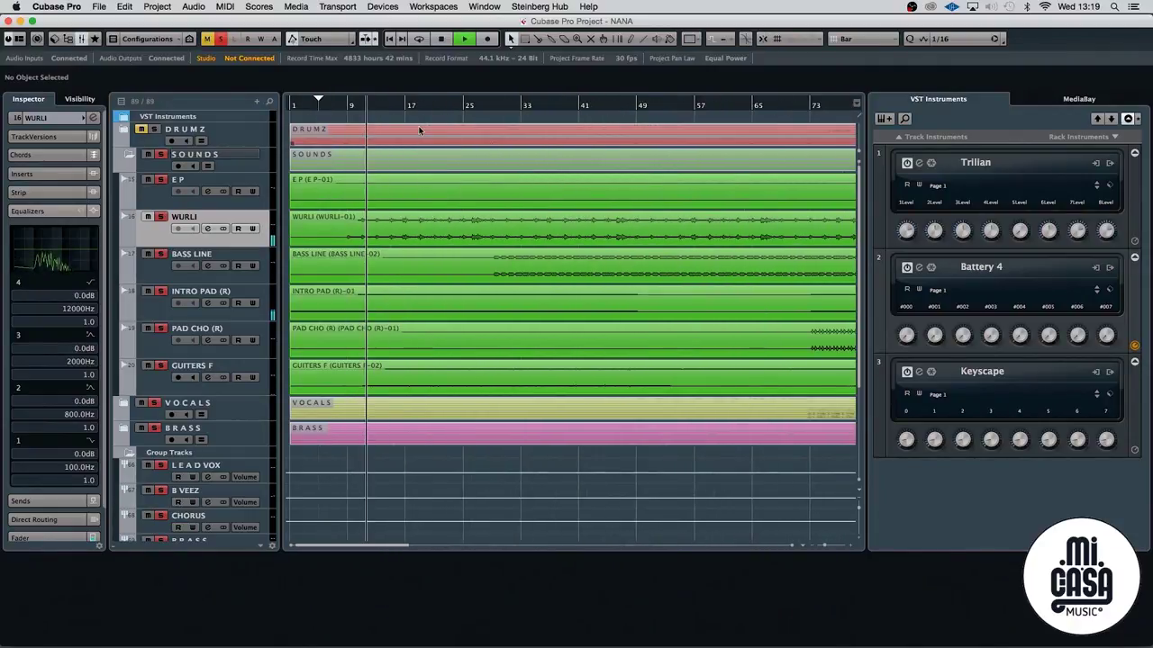
left_click(39, 254)
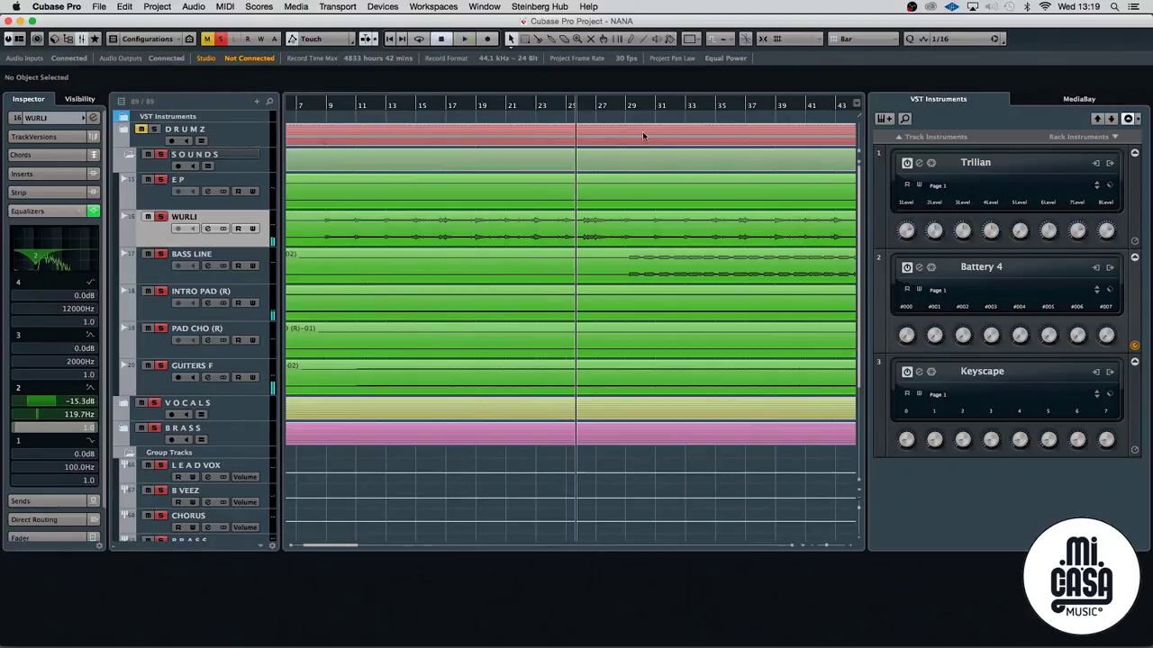
Audition the soloed instruments from just before bar 29, where the bass line enters
left_click(618, 108)
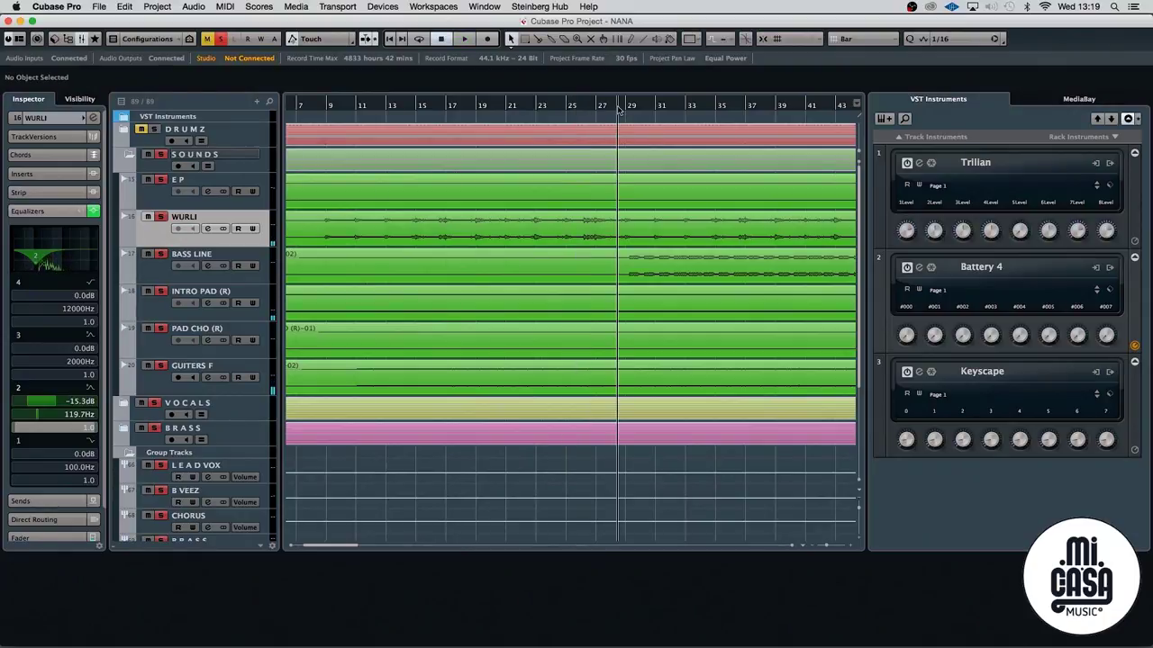
left_click_drag(618, 108, 593, 117)
left_click(509, 109)
left_click_drag(509, 108, 506, 109)
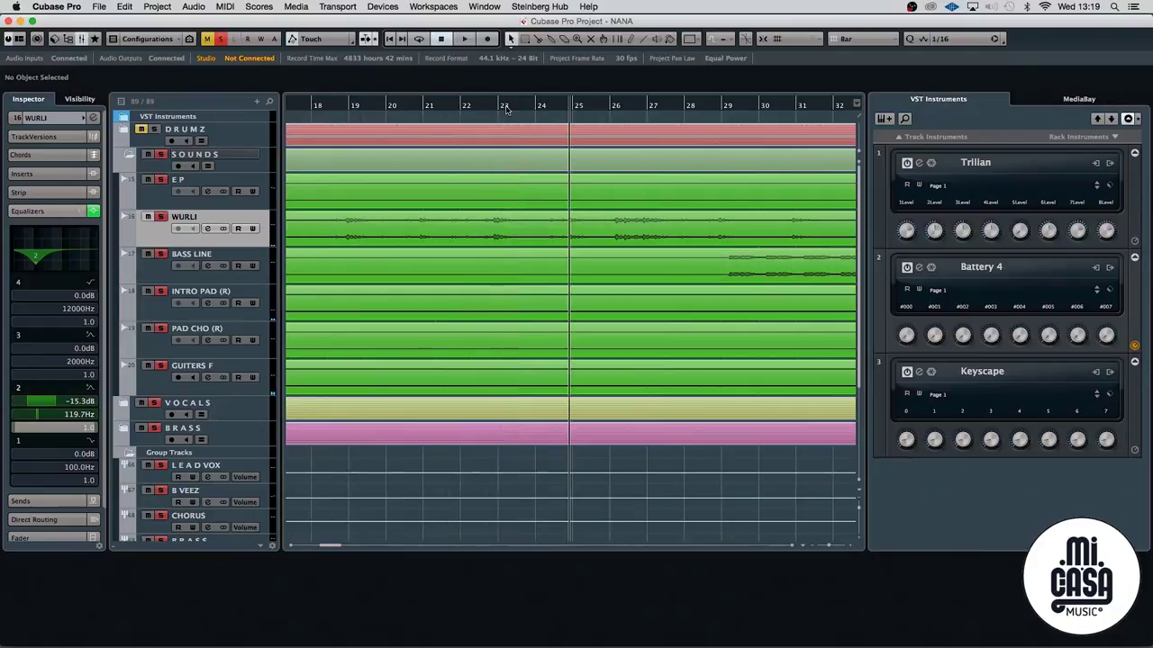
key("g")
key("g")
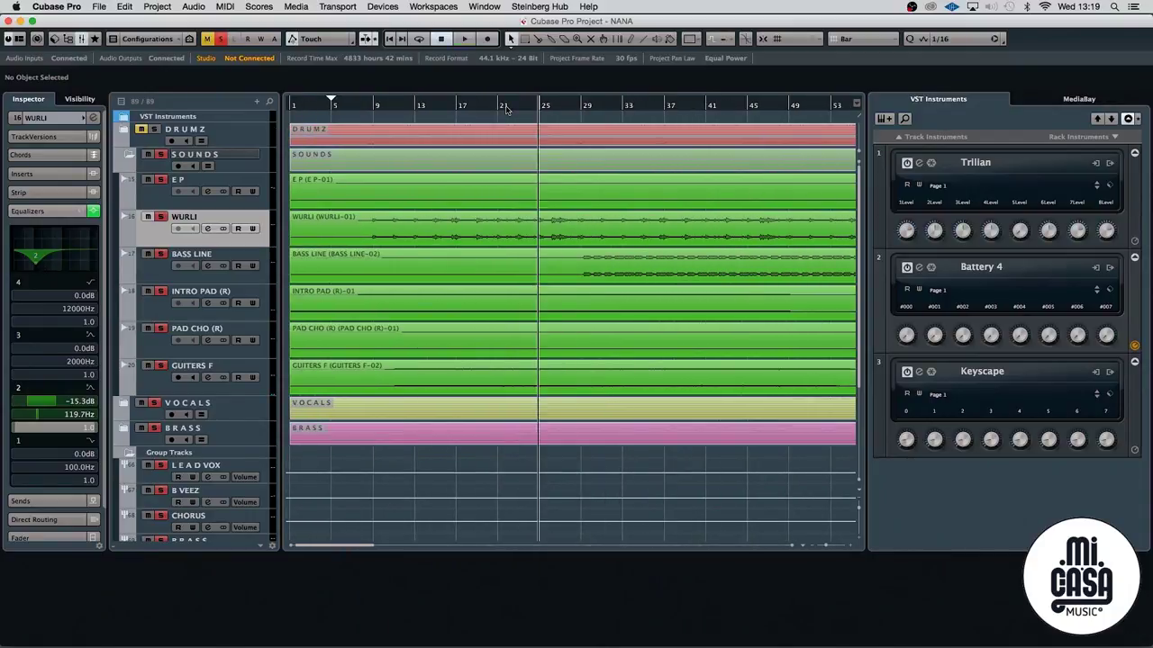
left_click(584, 108)
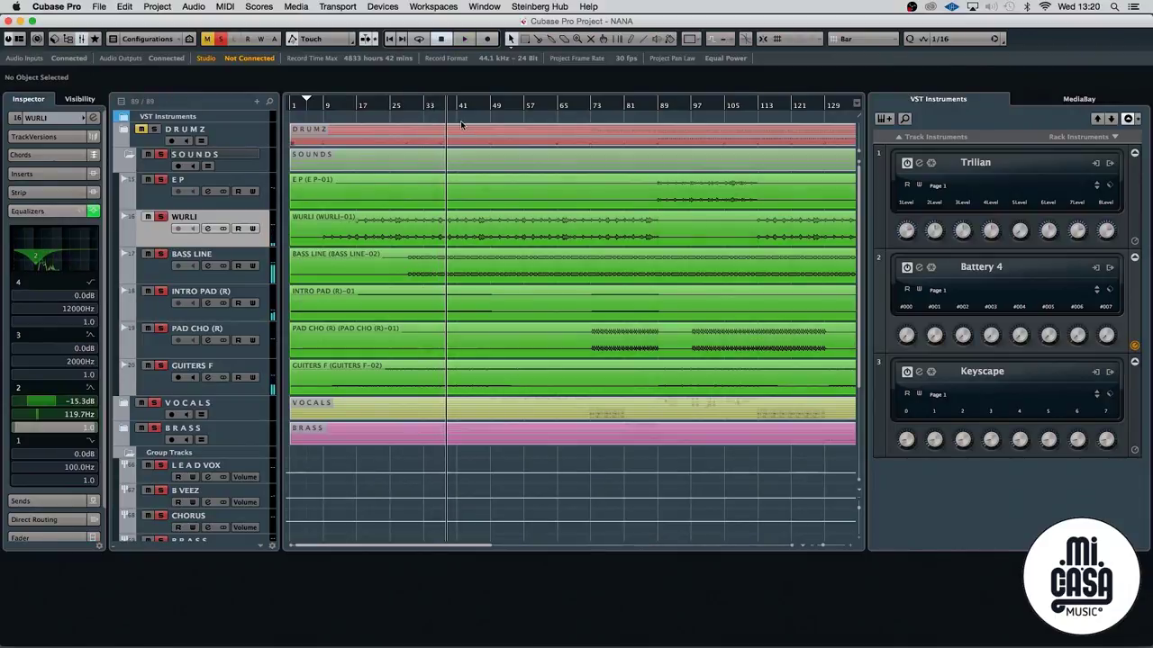
Move the playhead back from bar 33 to just before the bass line's entry at bar 29
left_click(427, 105)
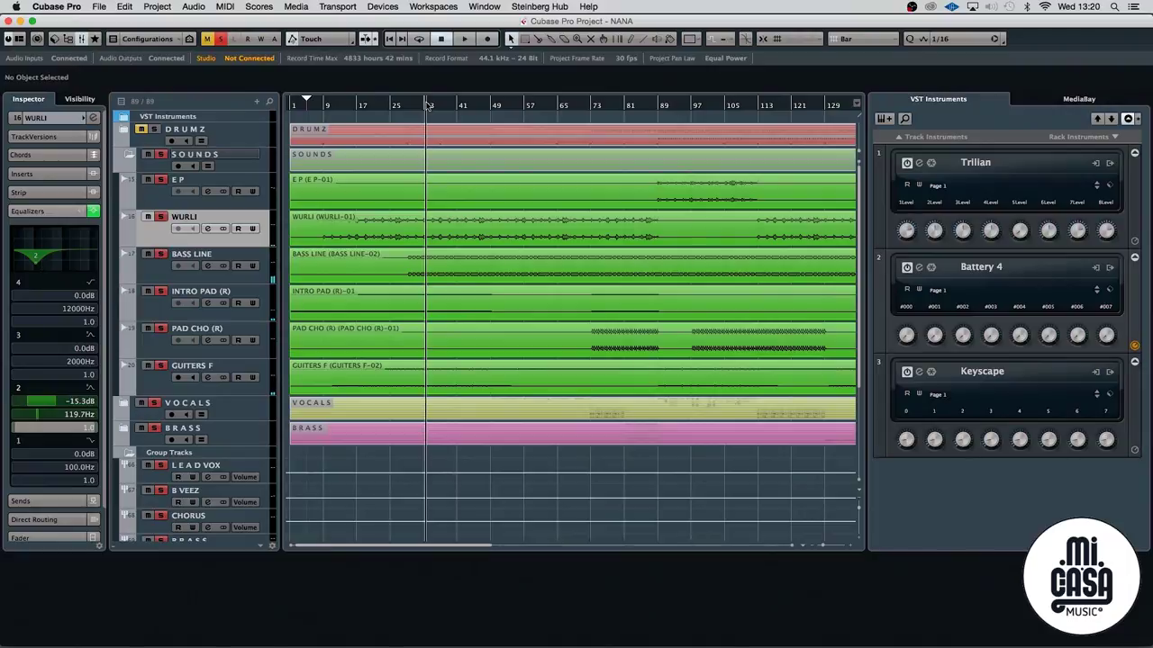
left_click_drag(428, 105, 432, 128)
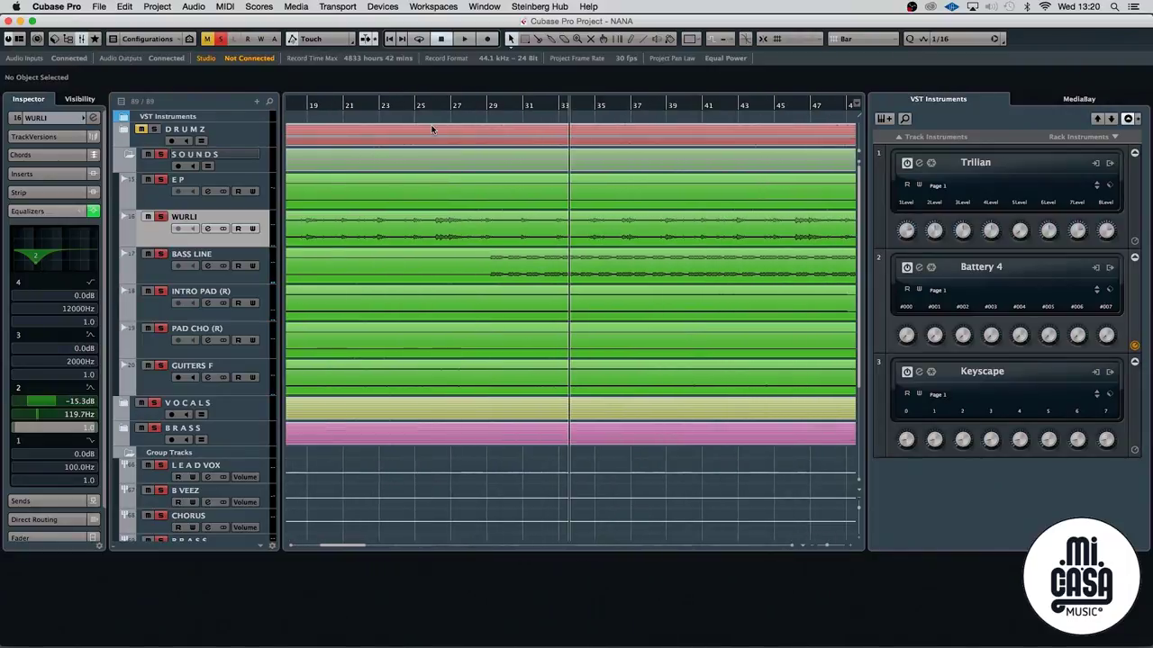
left_click(483, 106)
key("h")
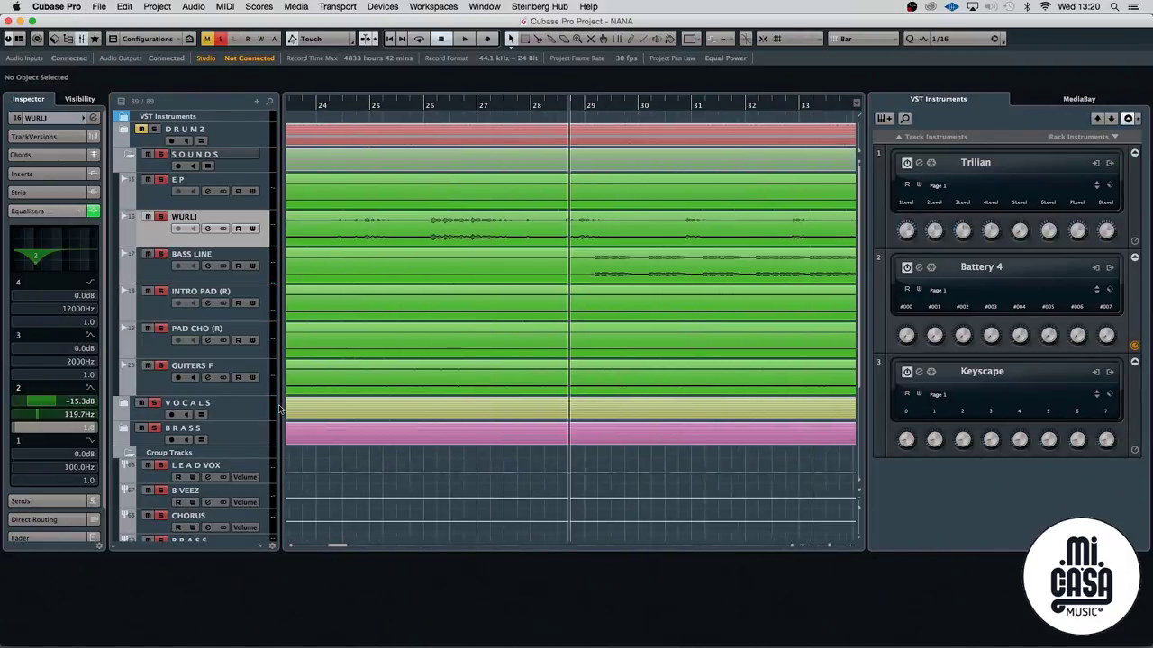
Expand the BRASS folder to show its individual tracks and set the track height to two rows
left_click(122, 434)
scroll(261, 381, "down", 5)
scroll(261, 381, "up", 3)
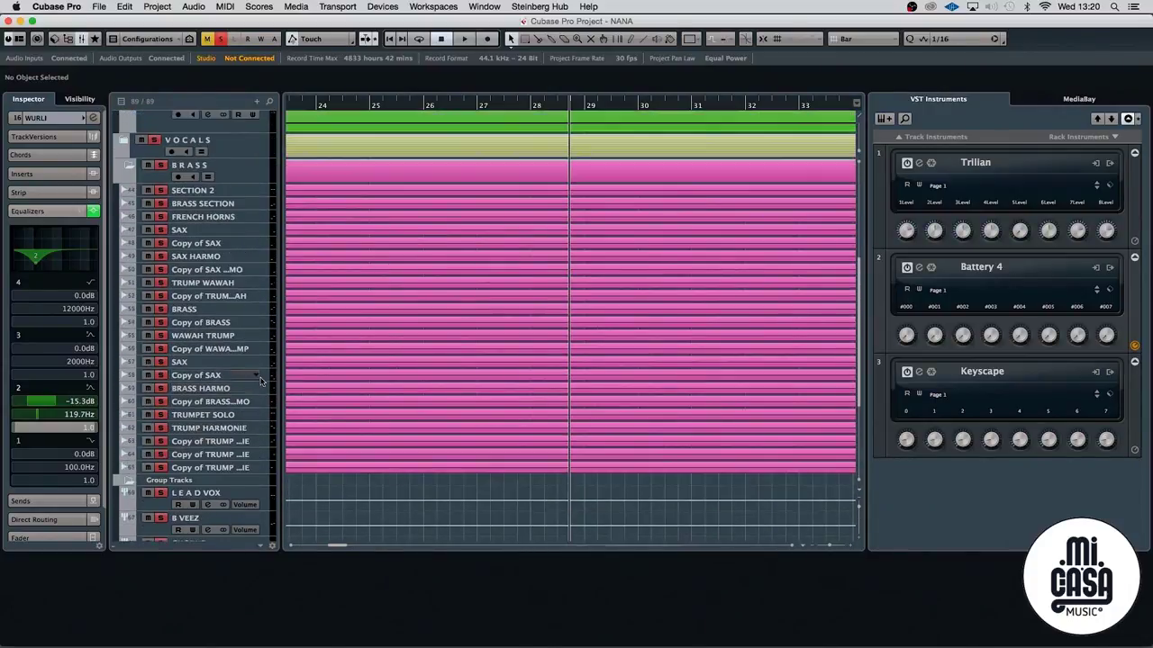
scroll(261, 381, "up", 2)
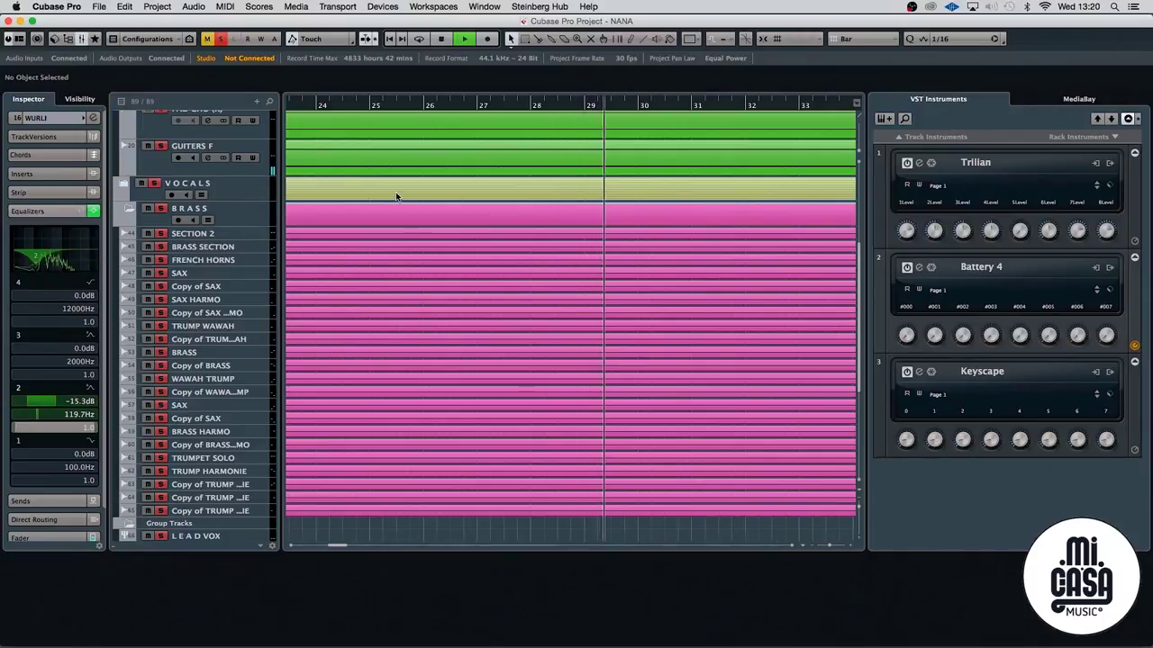
scroll(432, 207, "up", 5)
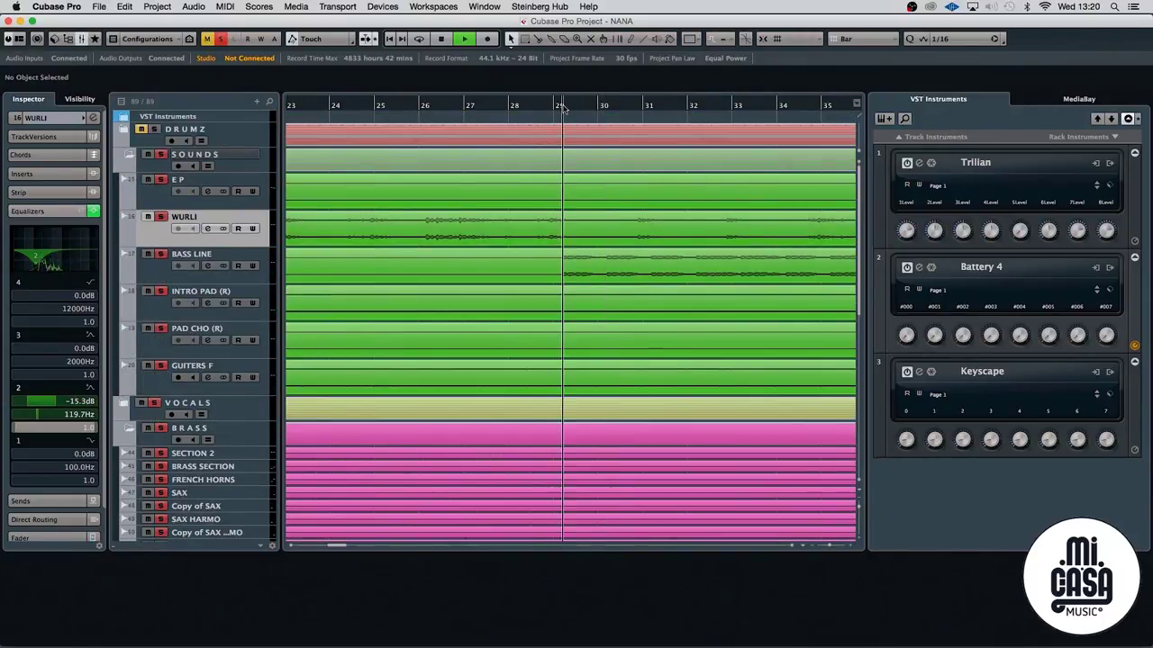
scroll(577, 262, "down", 3)
scroll(414, 378, "up", 3)
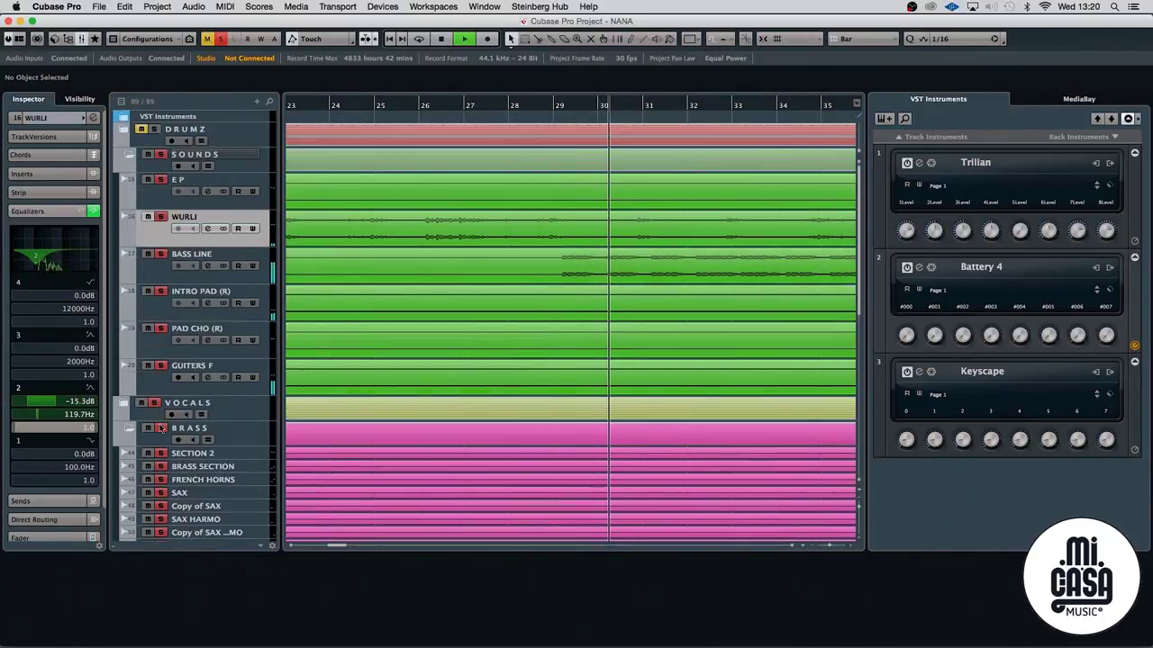
scroll(379, 352, "down", 10)
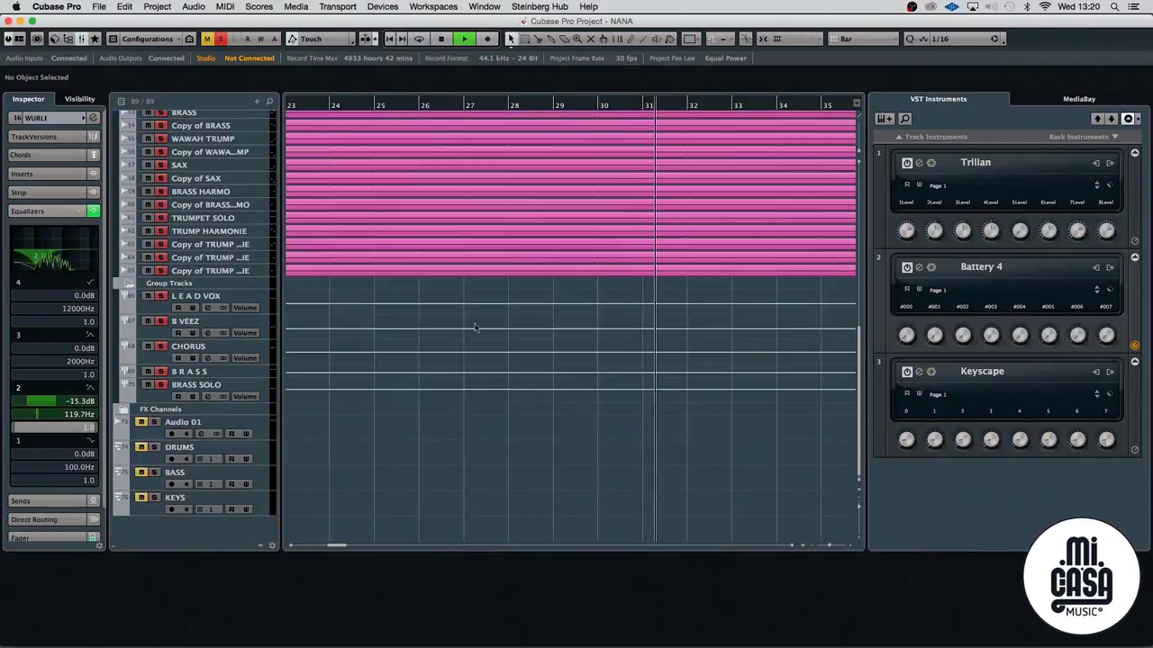
left_click(859, 495)
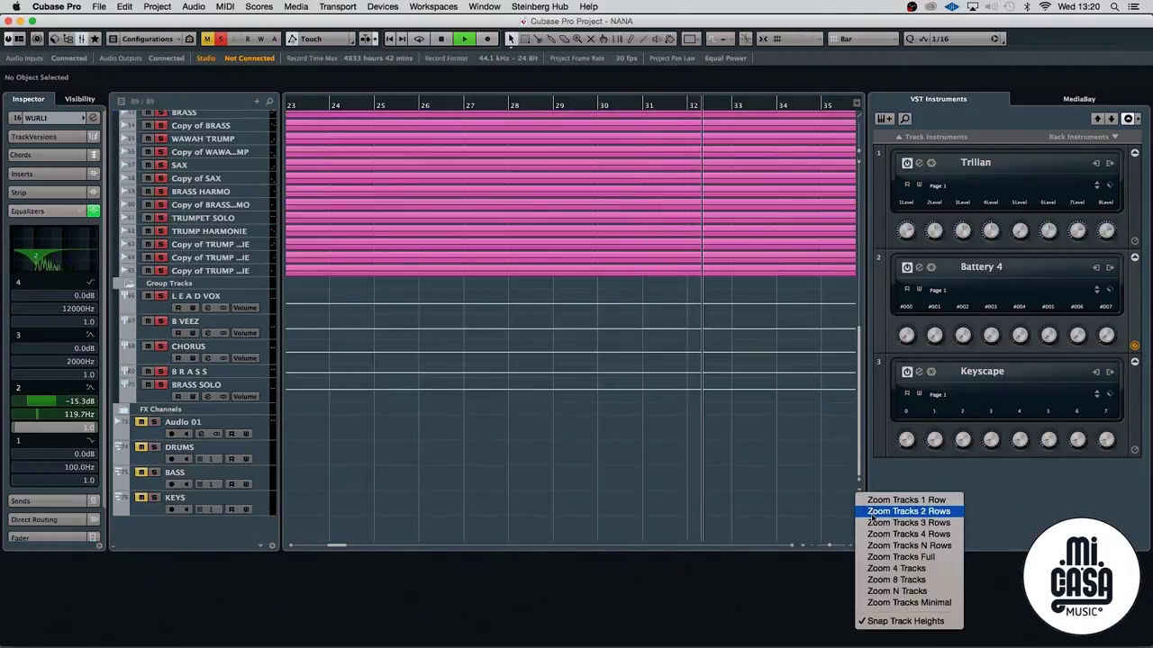
left_click(905, 513)
Go to the brass part around bar 81, clear the active solos and solo the VOCALS and BRASS folders
scroll(658, 270, "up", 3)
scroll(658, 270, "right", 15)
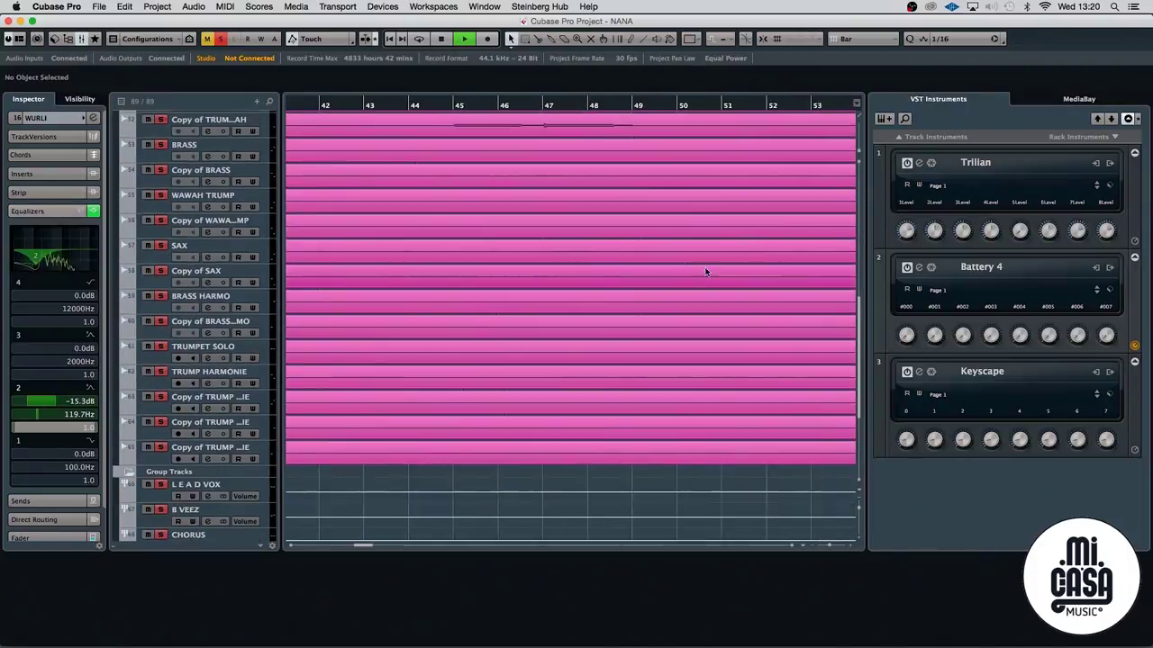
scroll(363, 346, "up", 2)
scroll(363, 346, "right", 6)
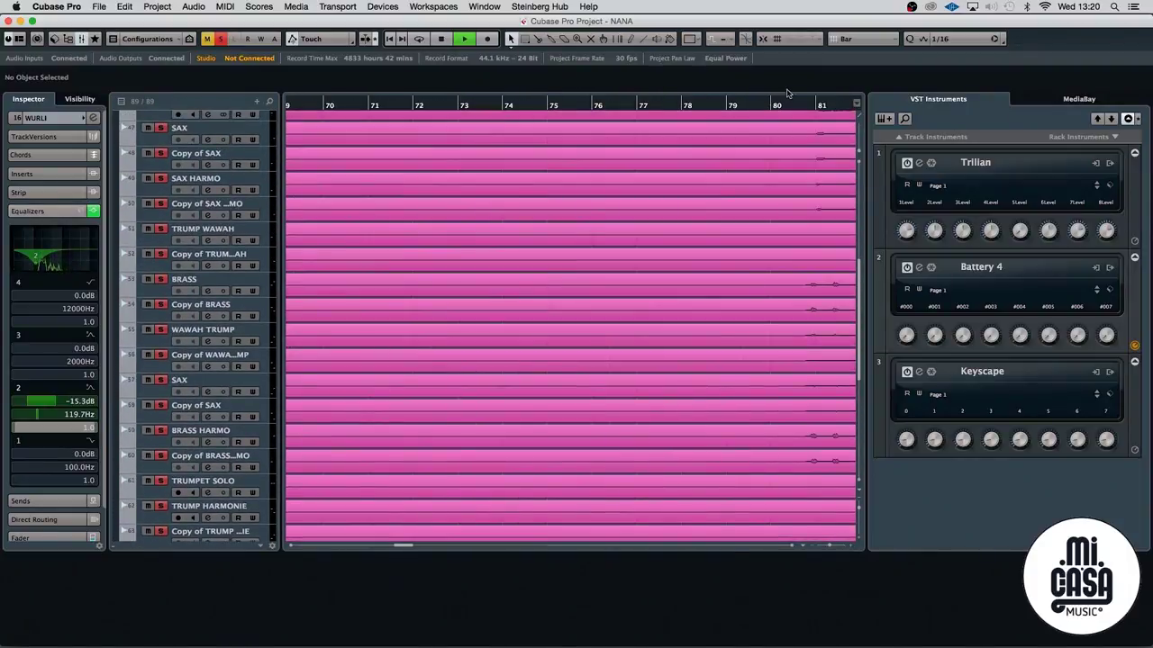
scroll(483, 244, "up", 5)
scroll(484, 244, "right", 6)
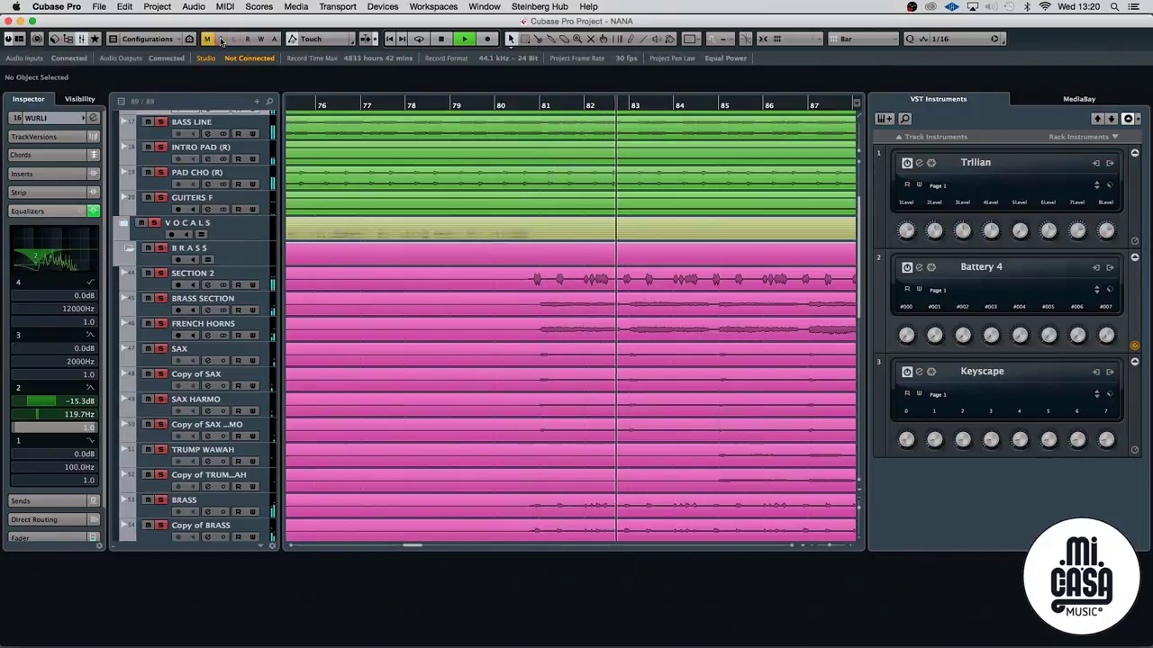
left_click(155, 224)
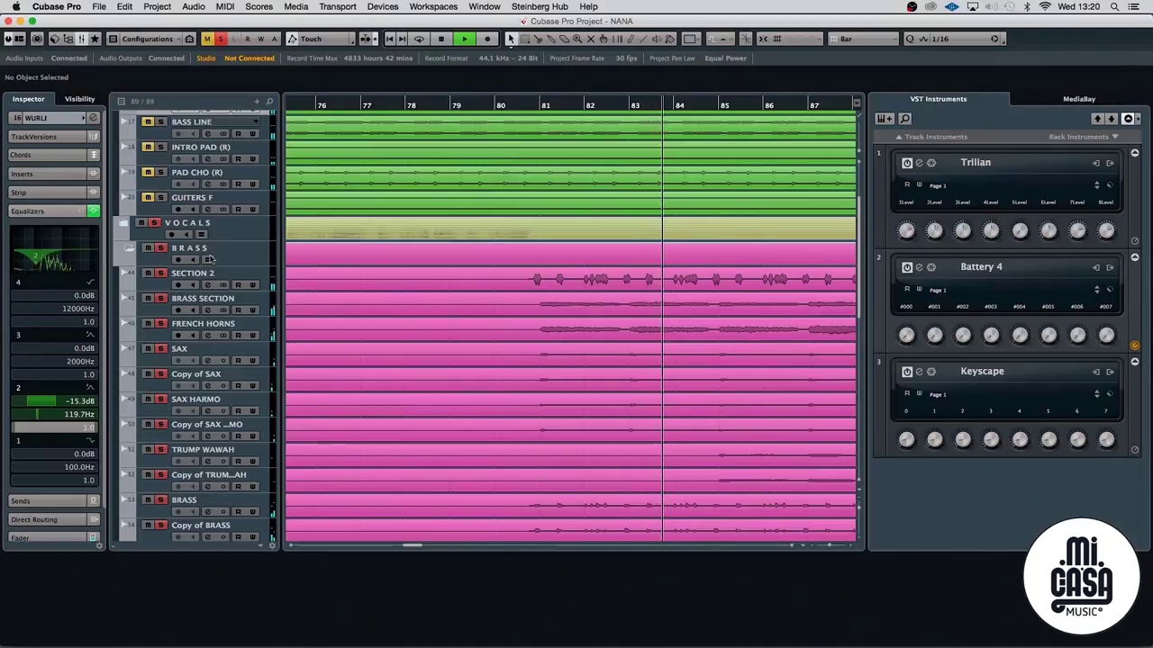
Examine the layered horn, sax and trumpet recordings between bars 81 and 88 during playback
scroll(375, 263, "down", 1)
scroll(375, 263, "down", 2)
key("g")
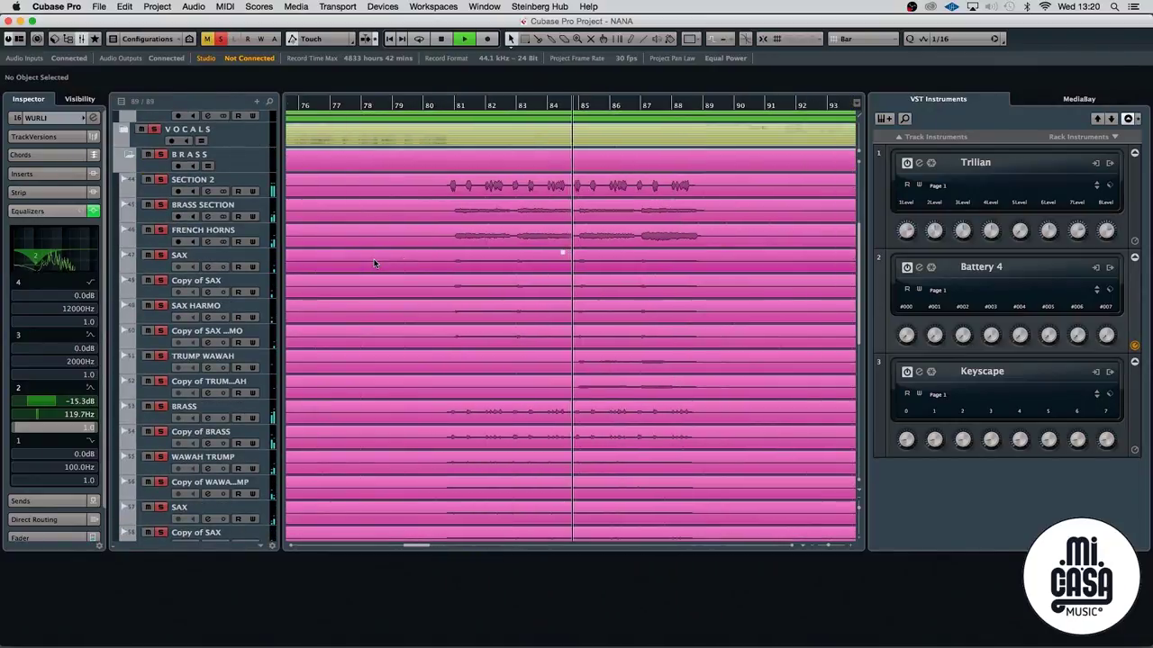
key("g")
key("h")
key("h")
key("h")
key("h")
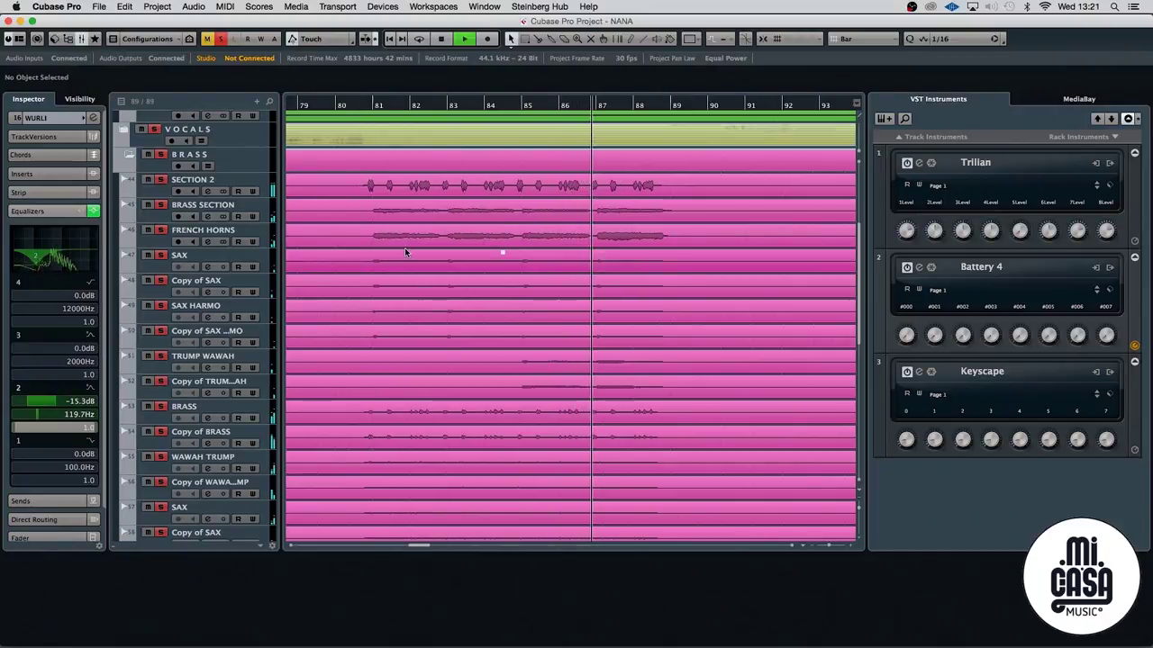
scroll(545, 238, "down", 6)
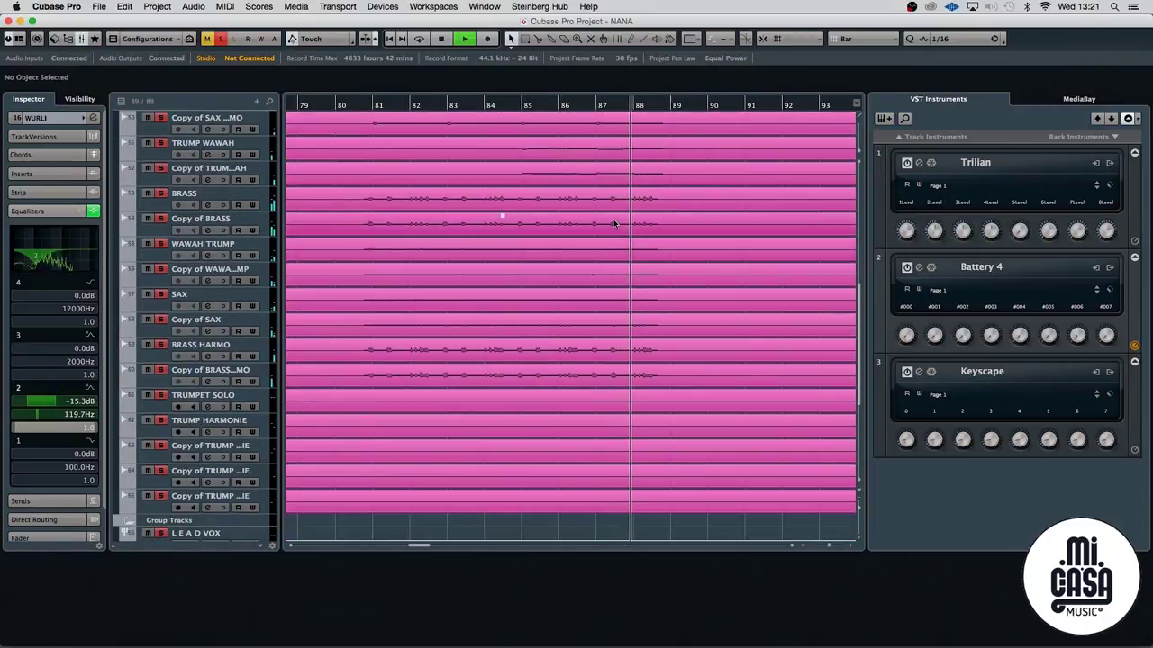
Replay the soloed brass section from just before bar 81
left_click(368, 108)
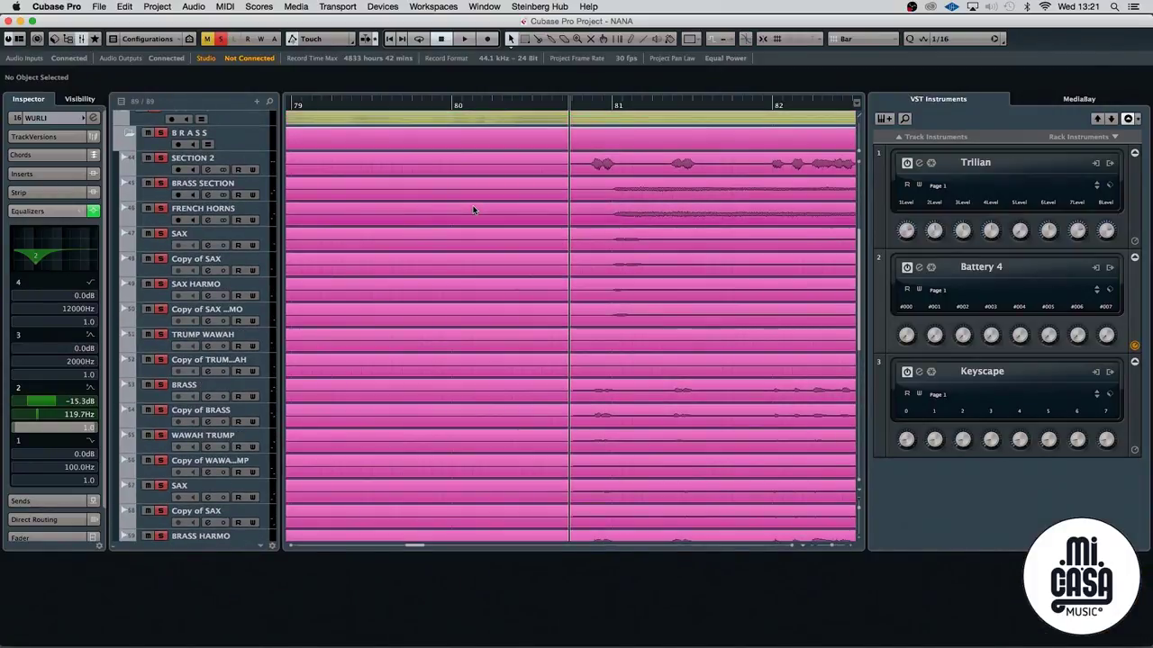
scroll(588, 203, "up", 5)
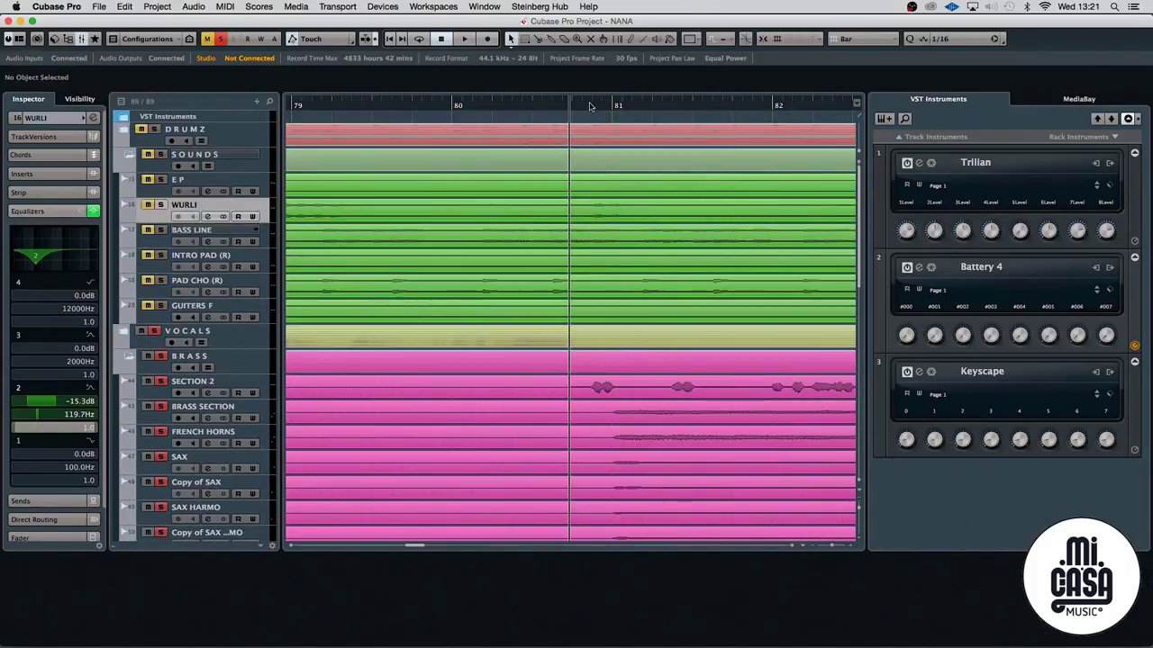
left_click(590, 105)
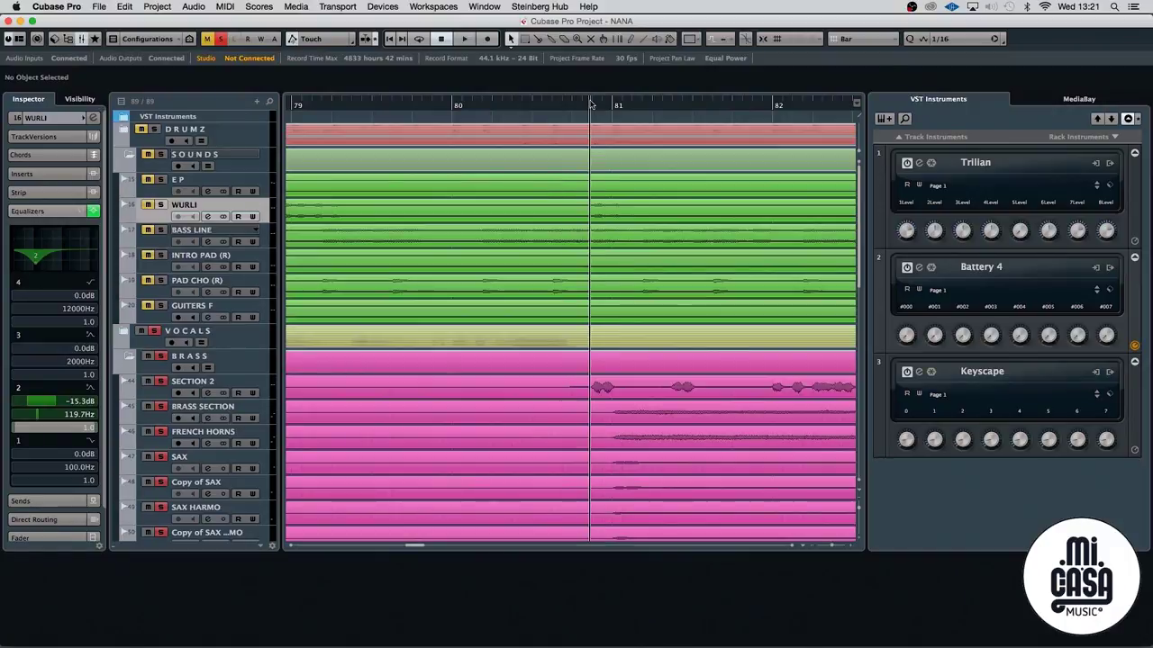
key("g")
key("g")
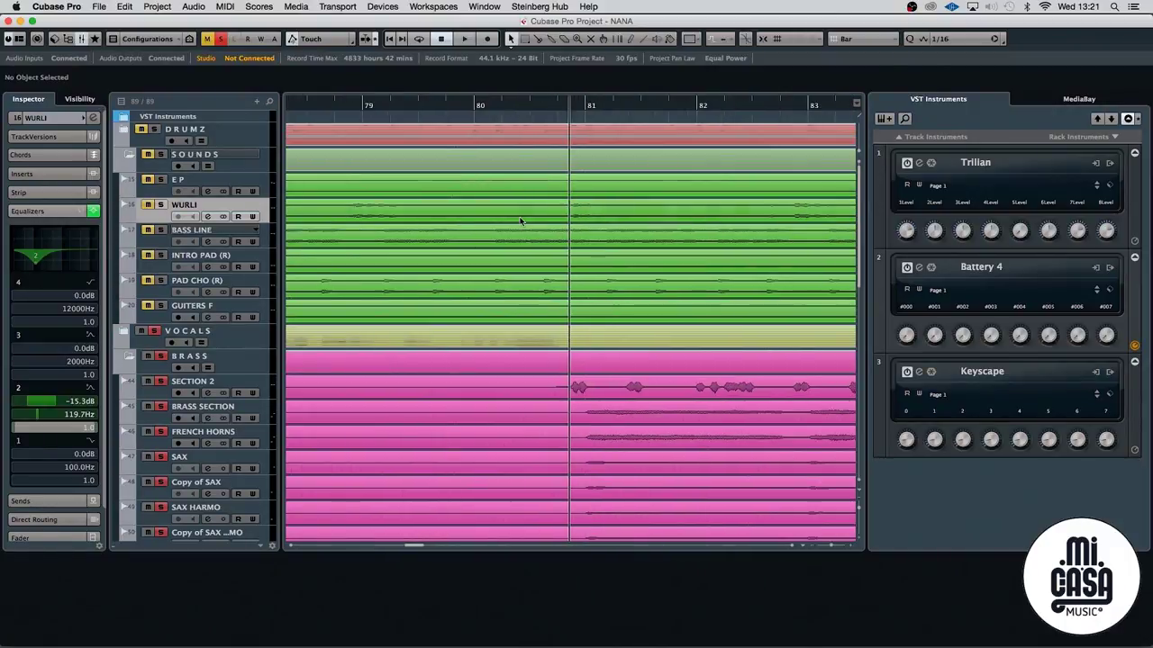
left_click(544, 106)
key("space")
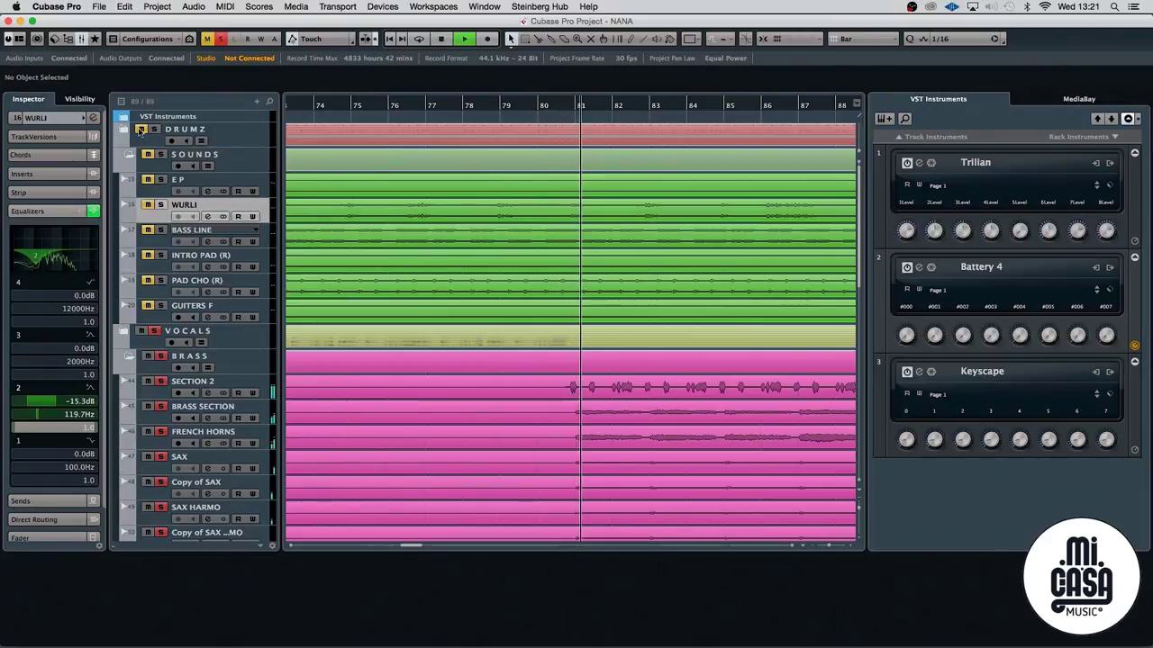
Add the SOUNDS folder to the soloed tracks and audition it together with the brass across the arrangement
left_click(148, 154)
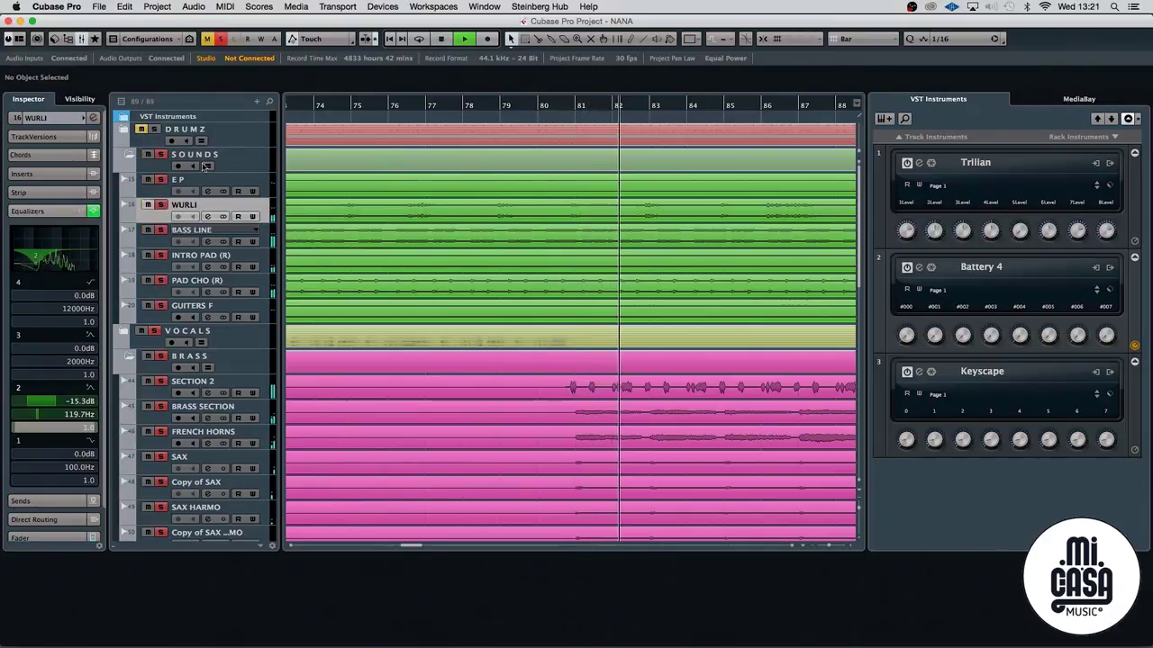
key("g")
key("g")
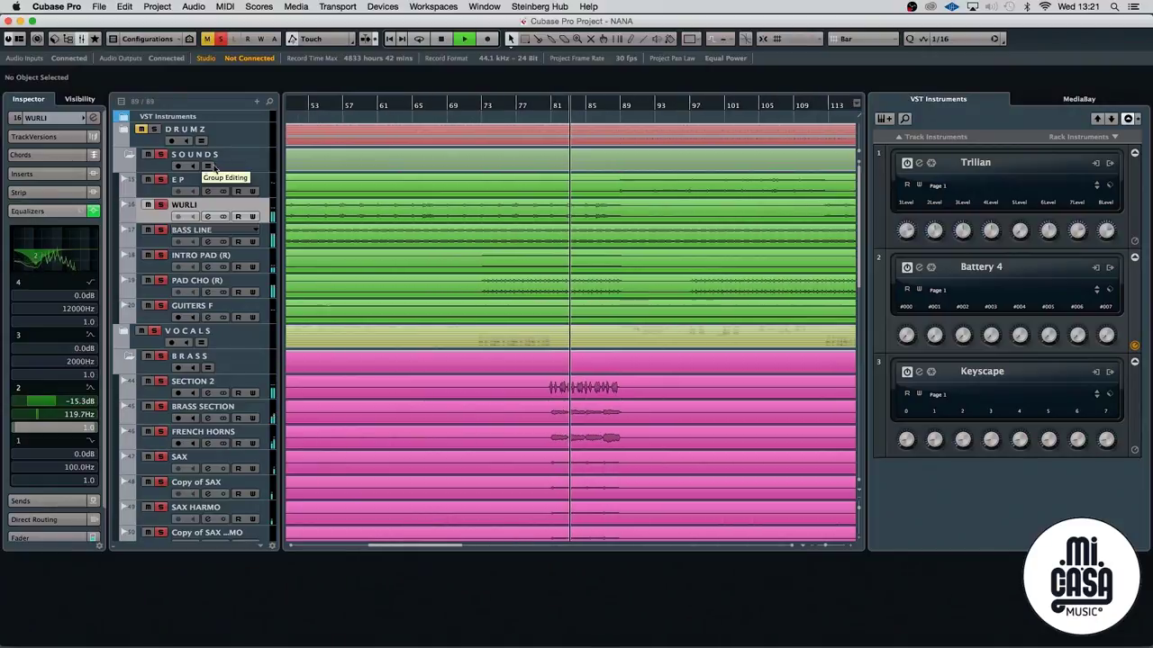
key("g")
key("g")
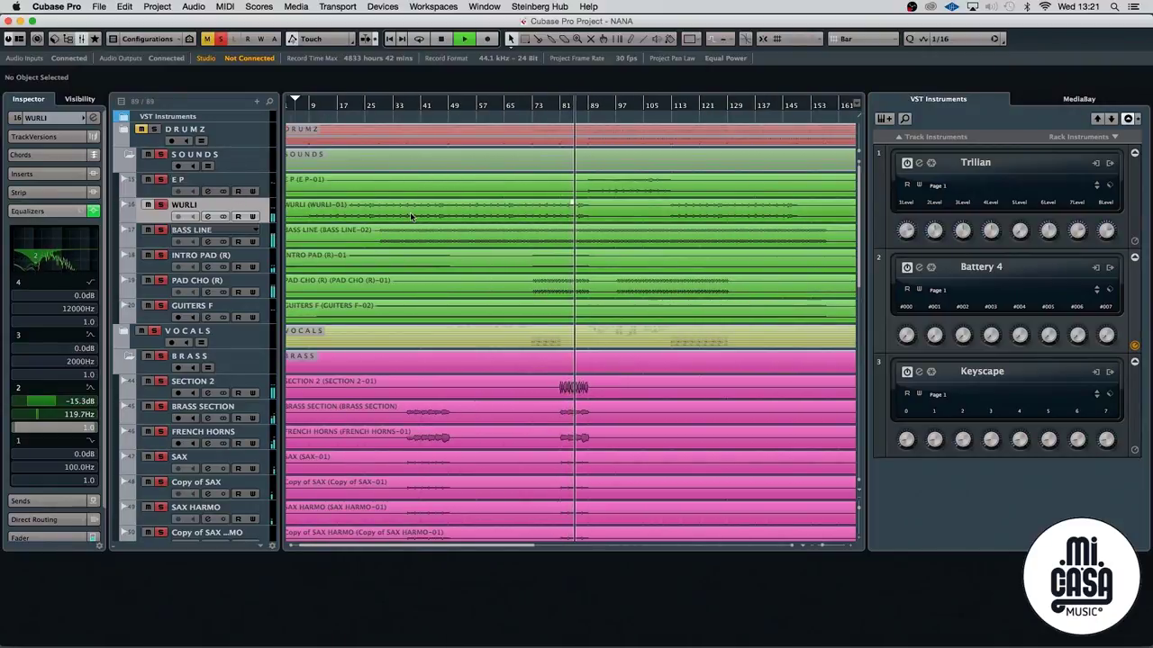
key("h")
key("h")
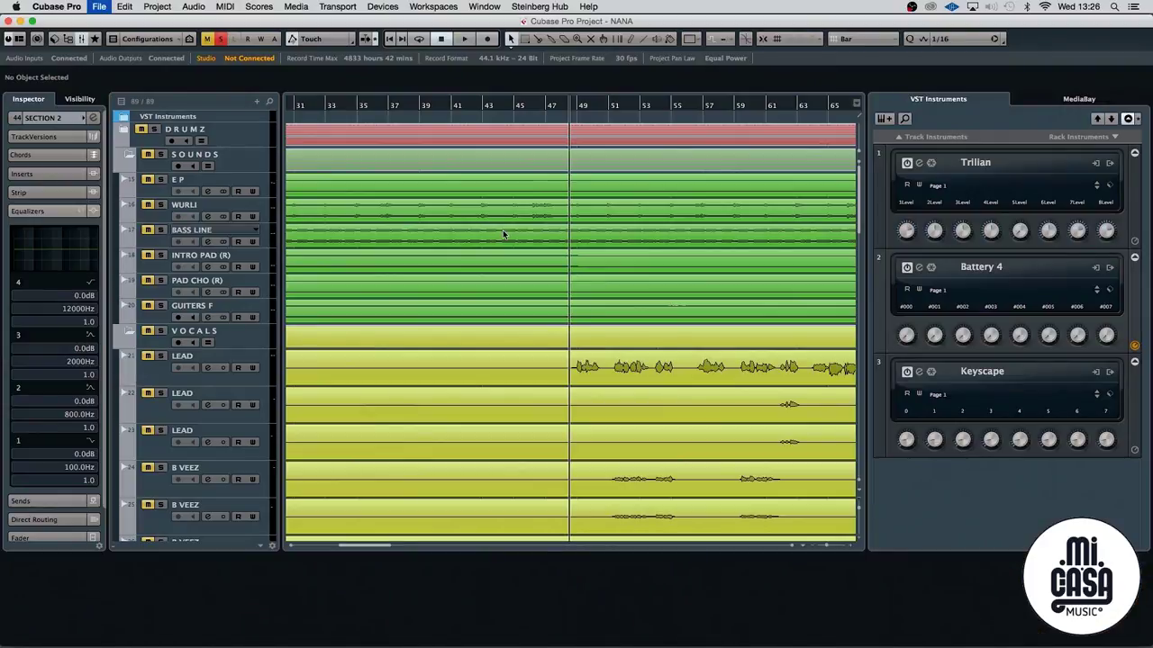
Select the audio event on the first LEAD vocal track and examine its opening phrase near bar 49
left_click(625, 370)
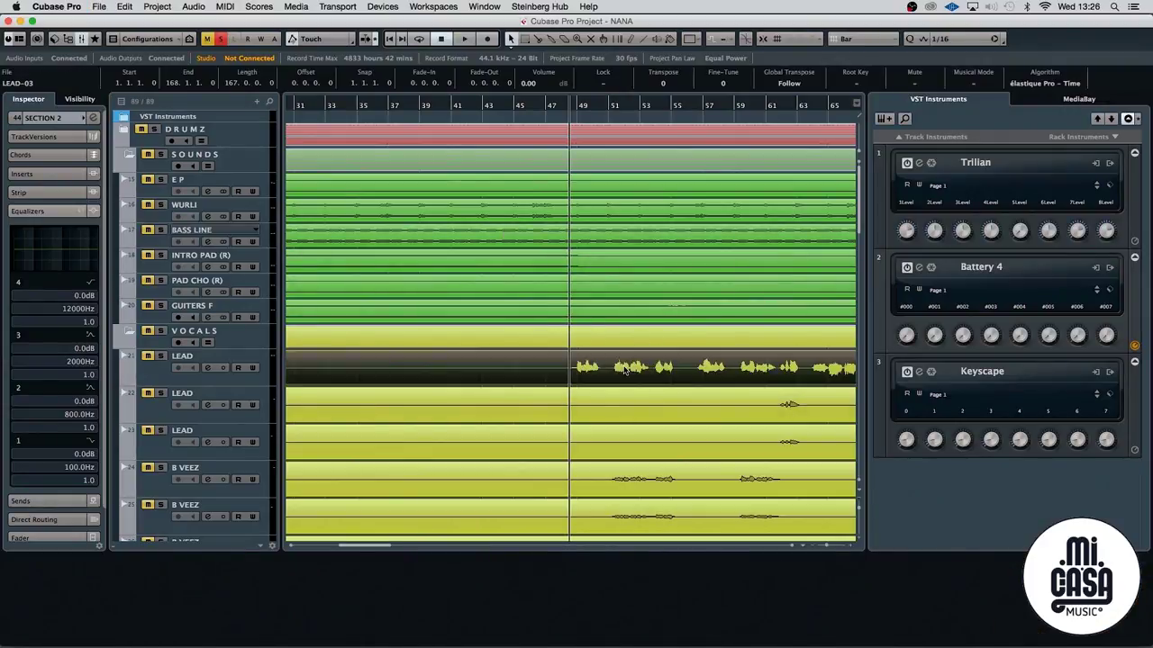
key("h")
key("h")
key("h")
key("h")
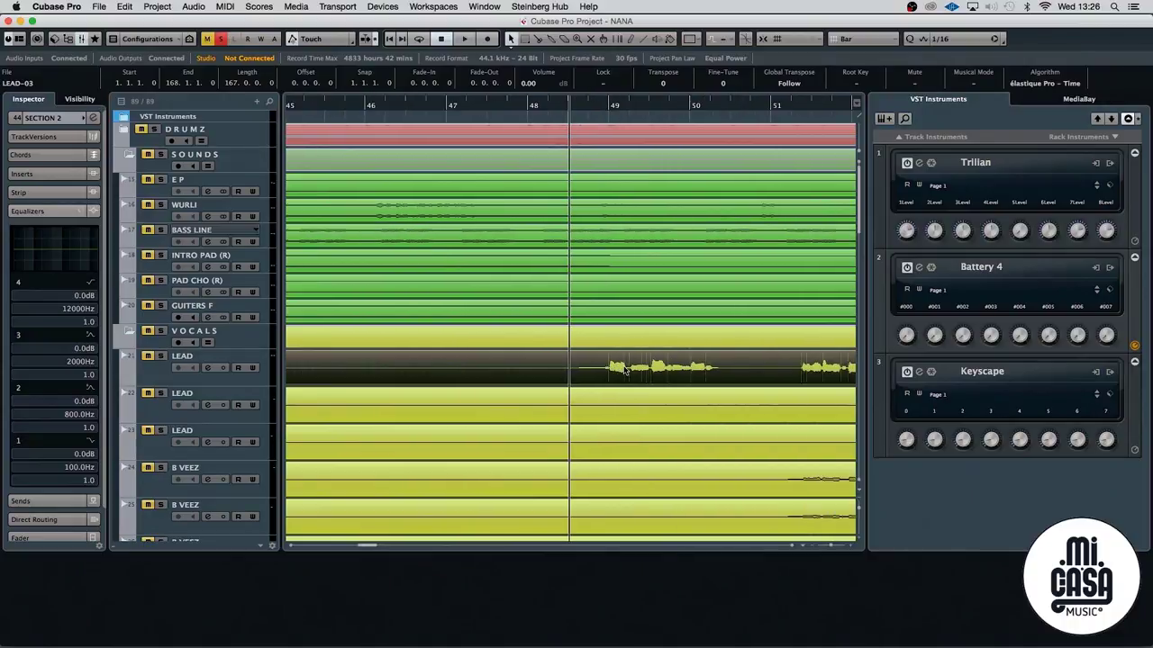
Select the first LEAD track, set the playhead just before bar 49 and open the LEAD-03 event in the Sample Editor
key("g")
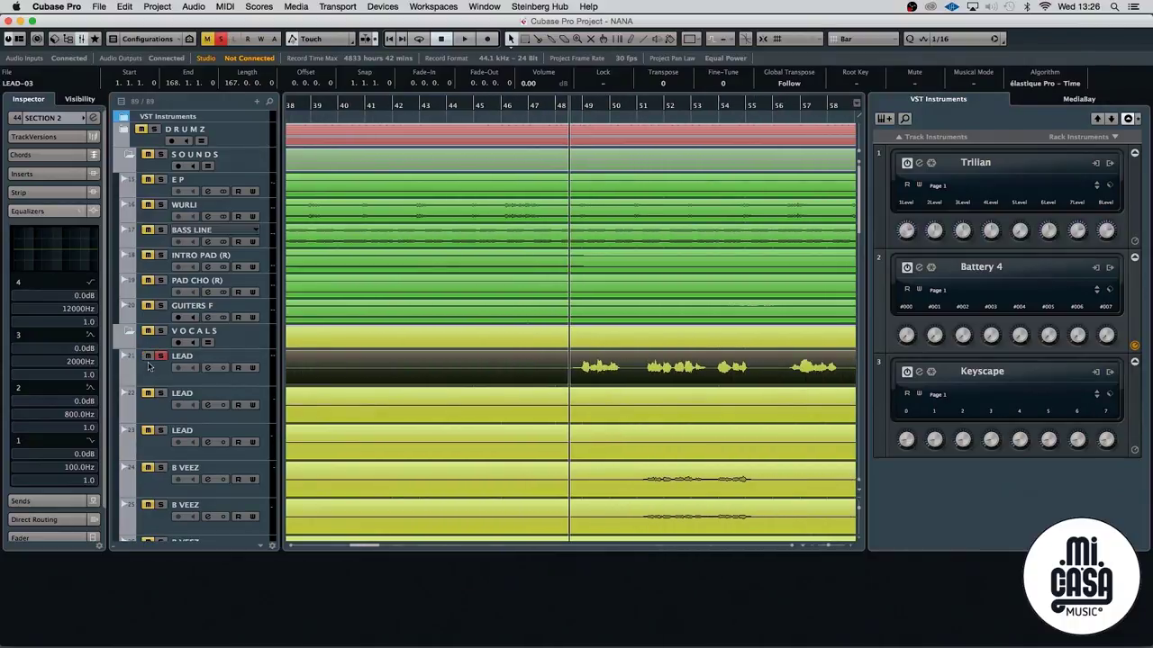
left_click(149, 365)
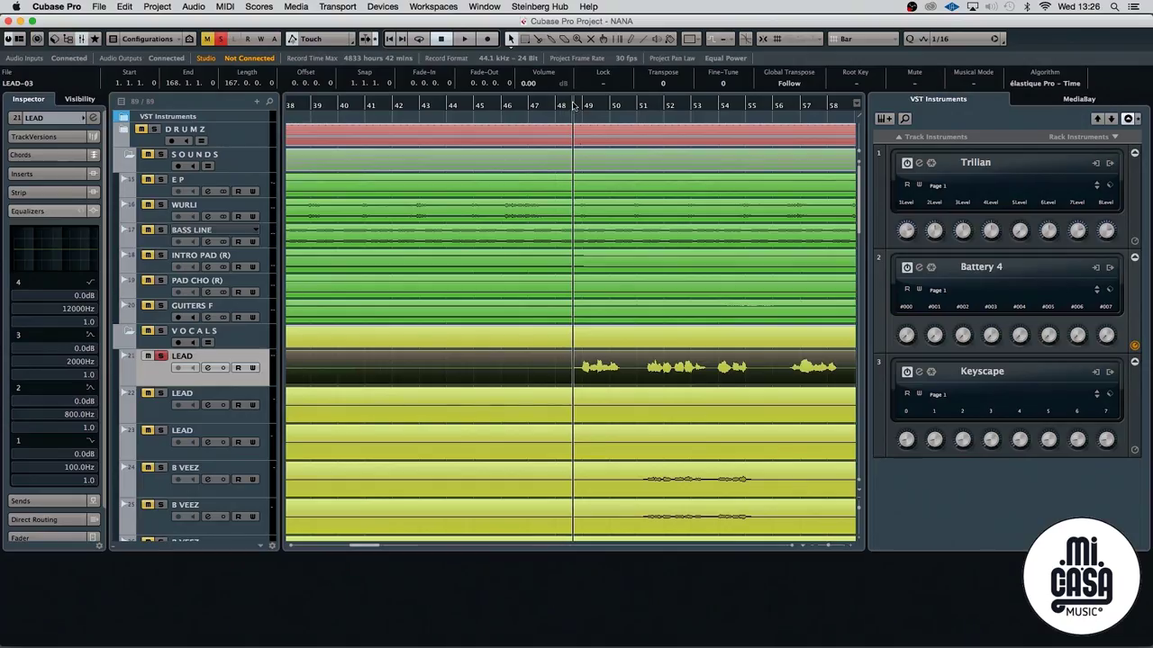
left_click_drag(572, 106, 610, 326)
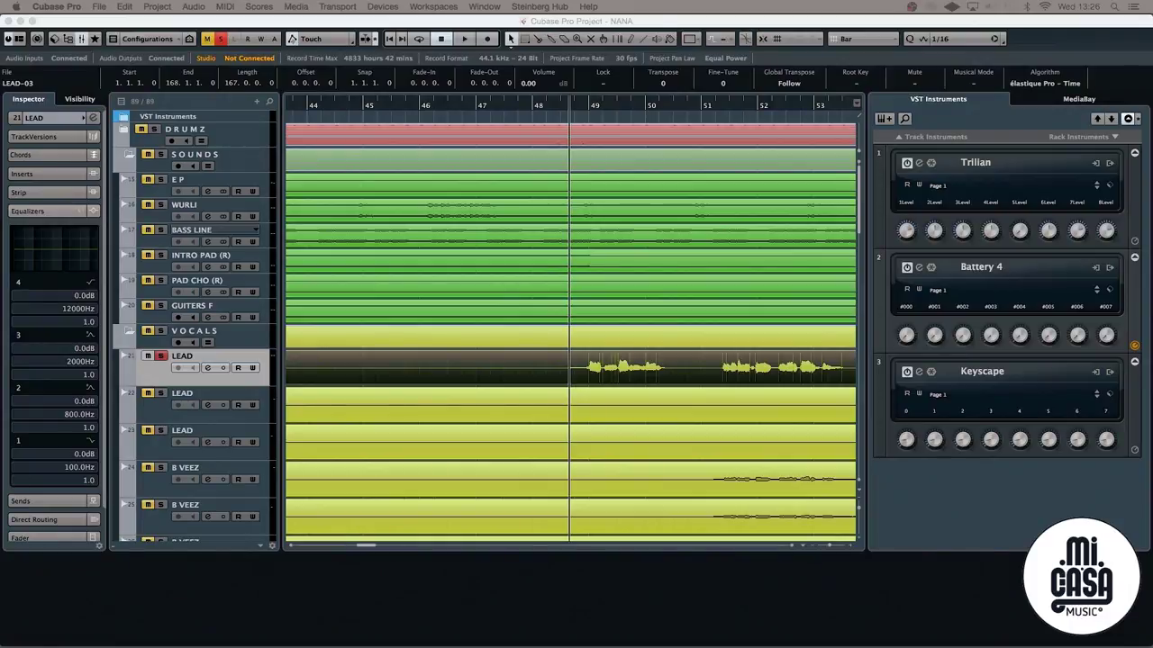
key("Return")
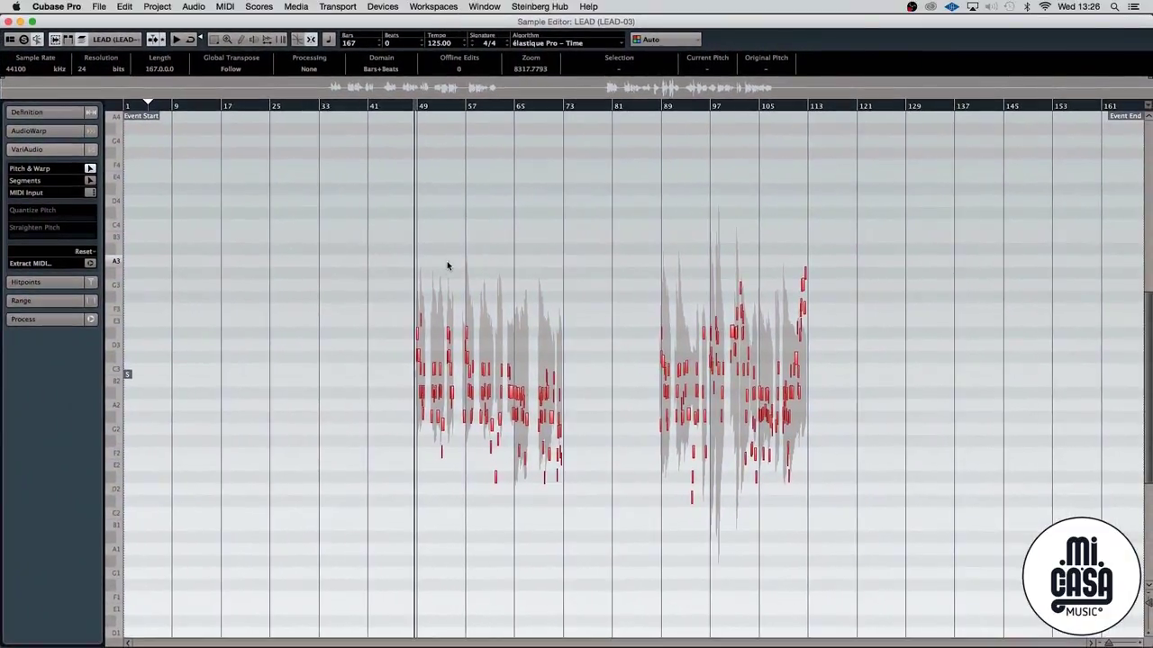
Examine the VariAudio pitch segments of the lead vocal's opening phrase between bars 49 and 50
key("h")
key("h")
key("h")
key("h")
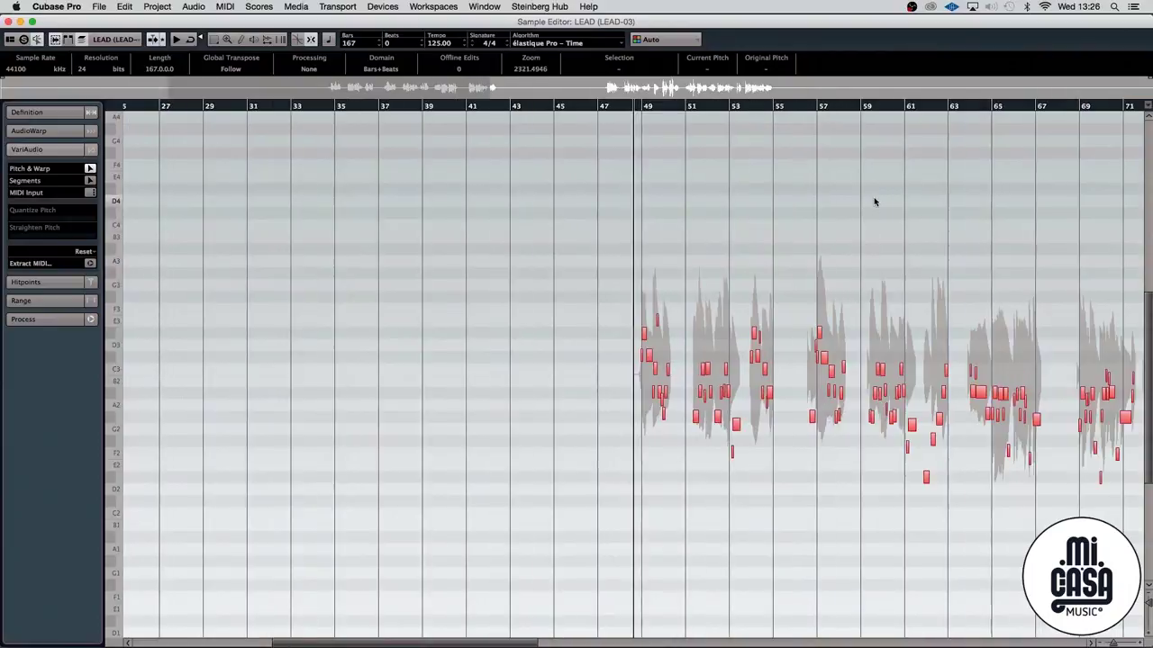
key("h")
key("h")
key("h")
key("h")
key("h")
key("h")
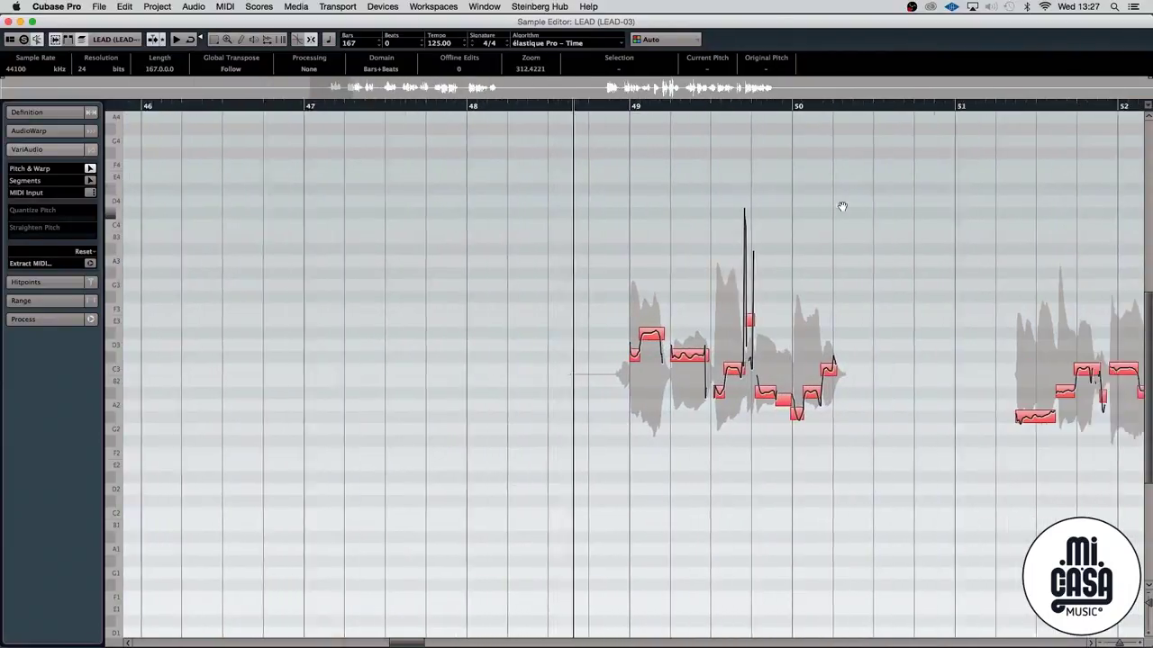
key("h")
key("h")
key("h")
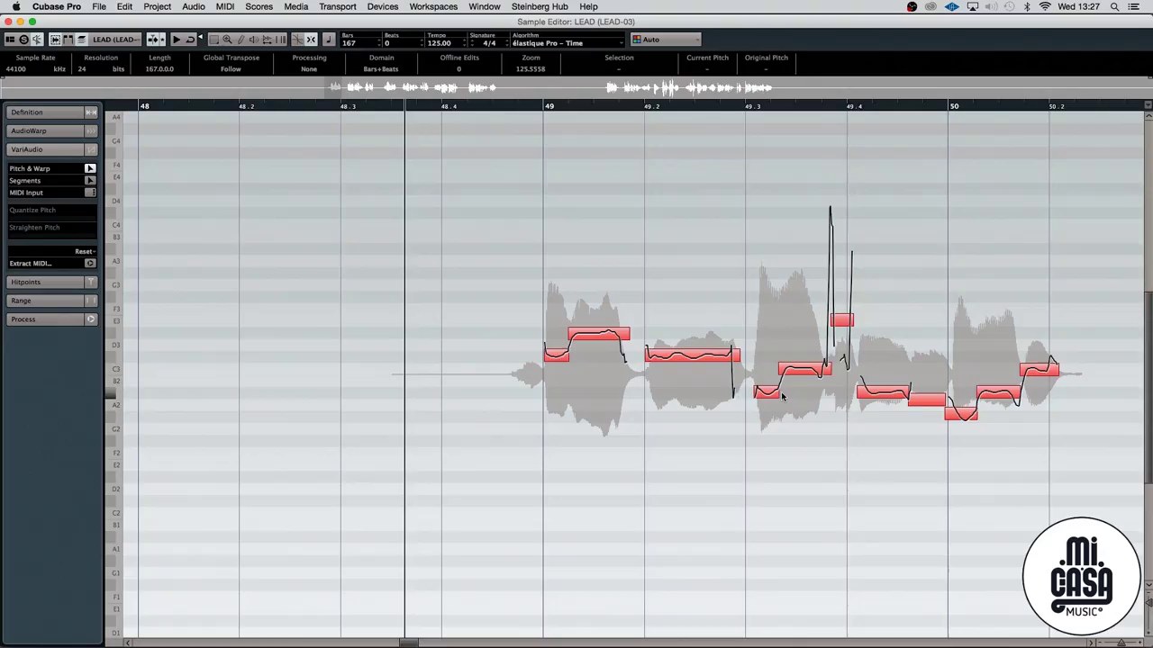
key("h")
key("g")
key("g")
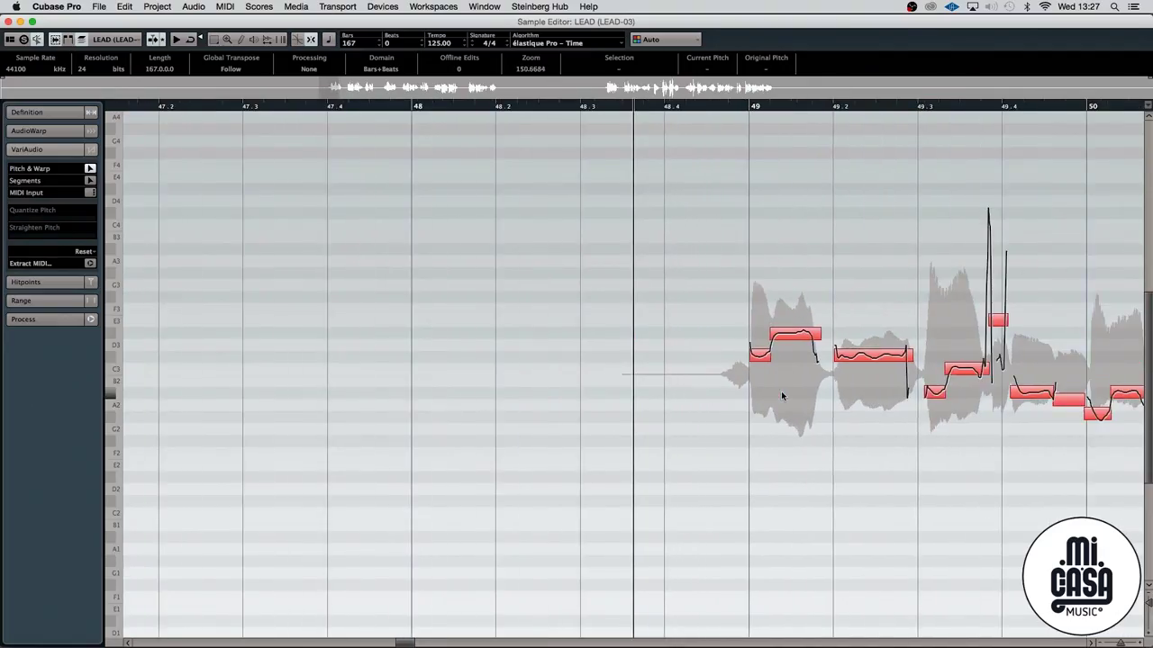
key("h")
scroll(580, 219, "right", 3)
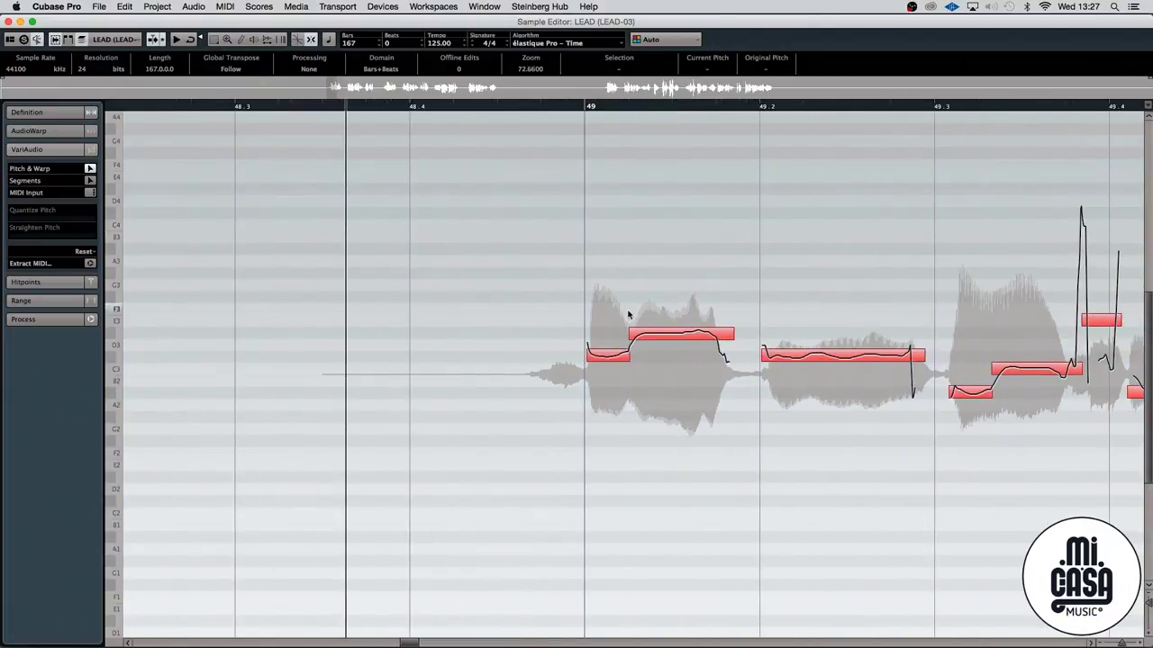
Select the D#3 segment just after bar 49 and play the opening phrase from 48.4
left_click(670, 334)
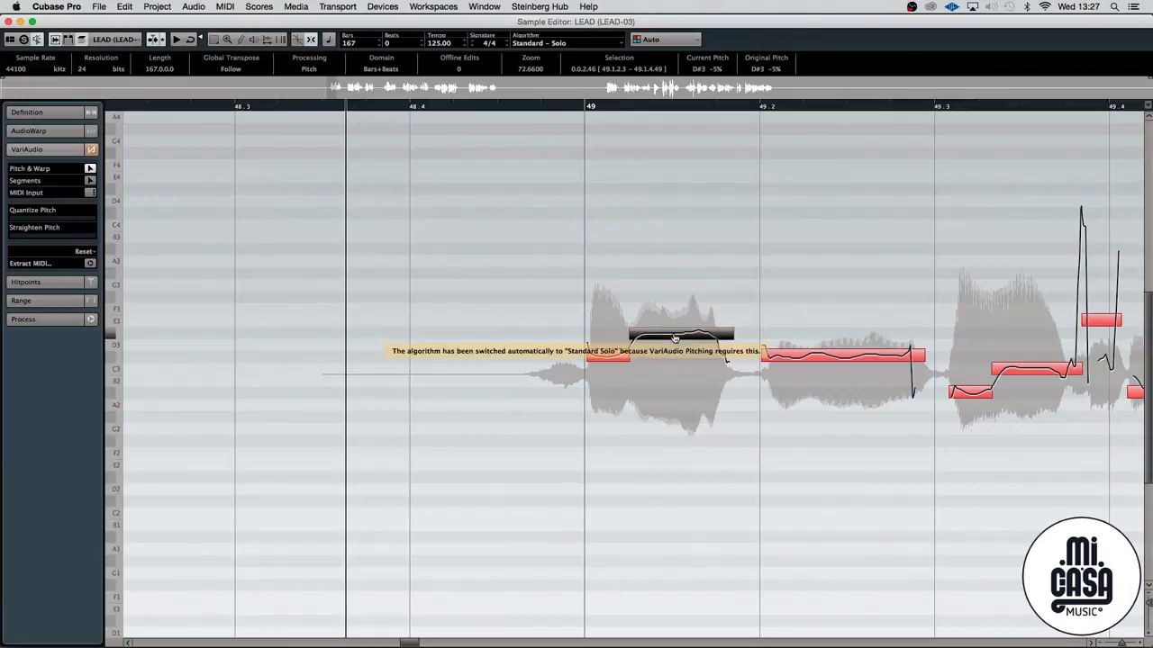
left_click(539, 7)
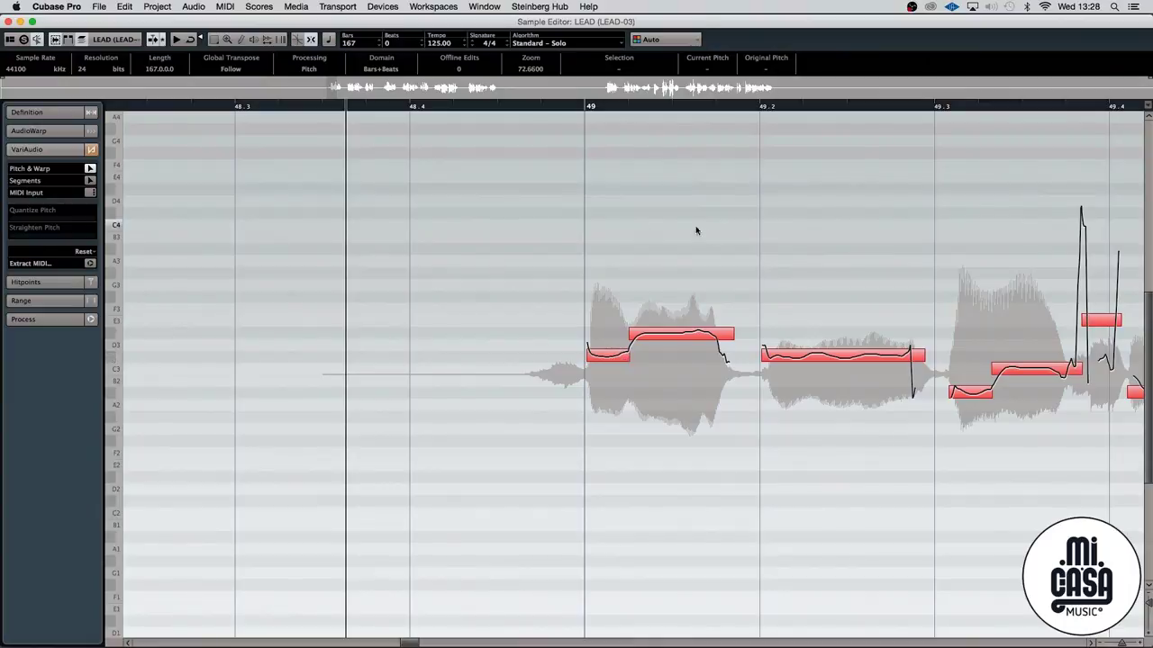
left_click(412, 107)
key("space")
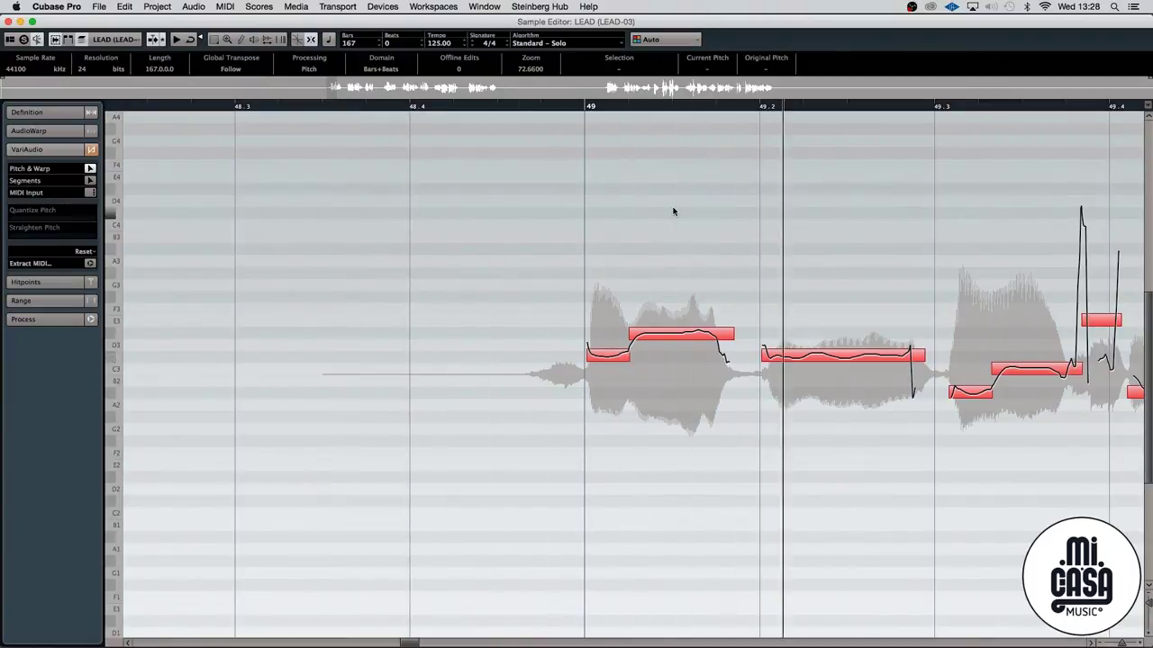
Lower the short segment before 49.4 to D#3 and the segment at 49.3 to A2, auditioning the phrase
left_click_drag(1093, 327, 1094, 336)
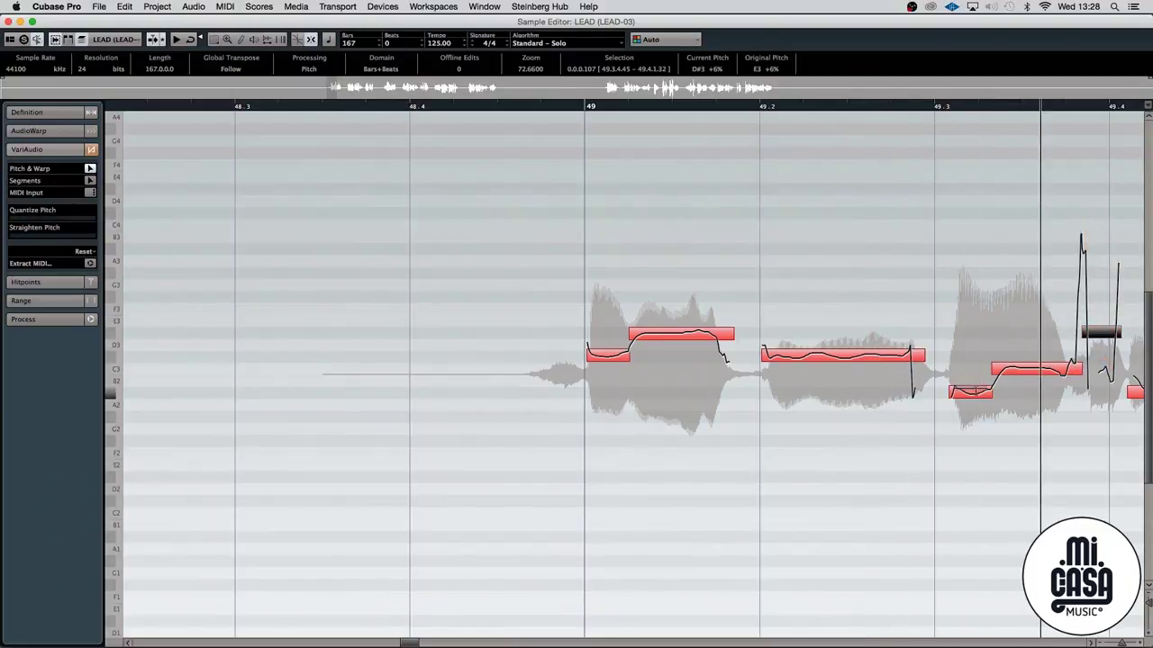
left_click(977, 403)
left_click_drag(978, 403, 979, 410)
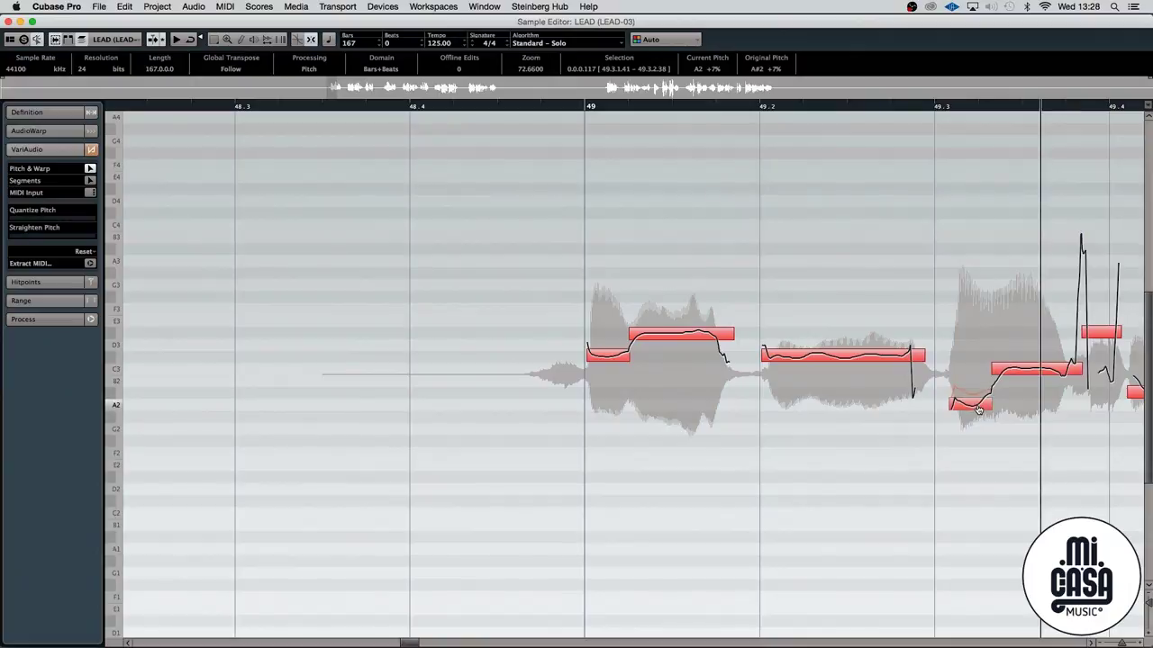
key("space")
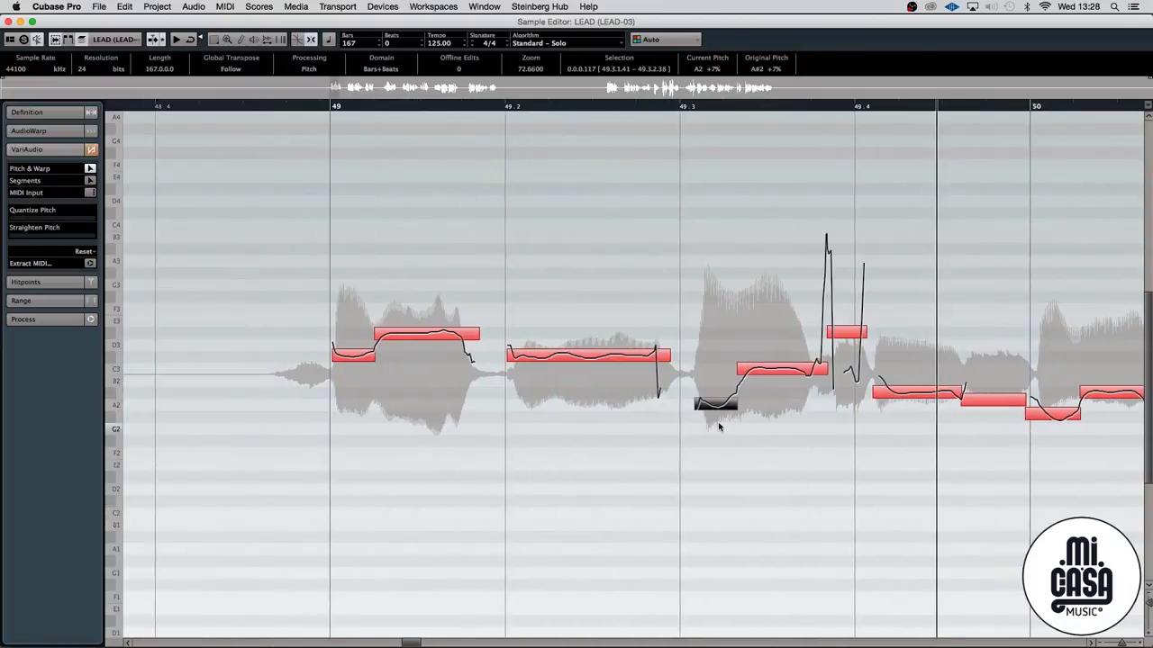
left_click(283, 113)
left_click(287, 107)
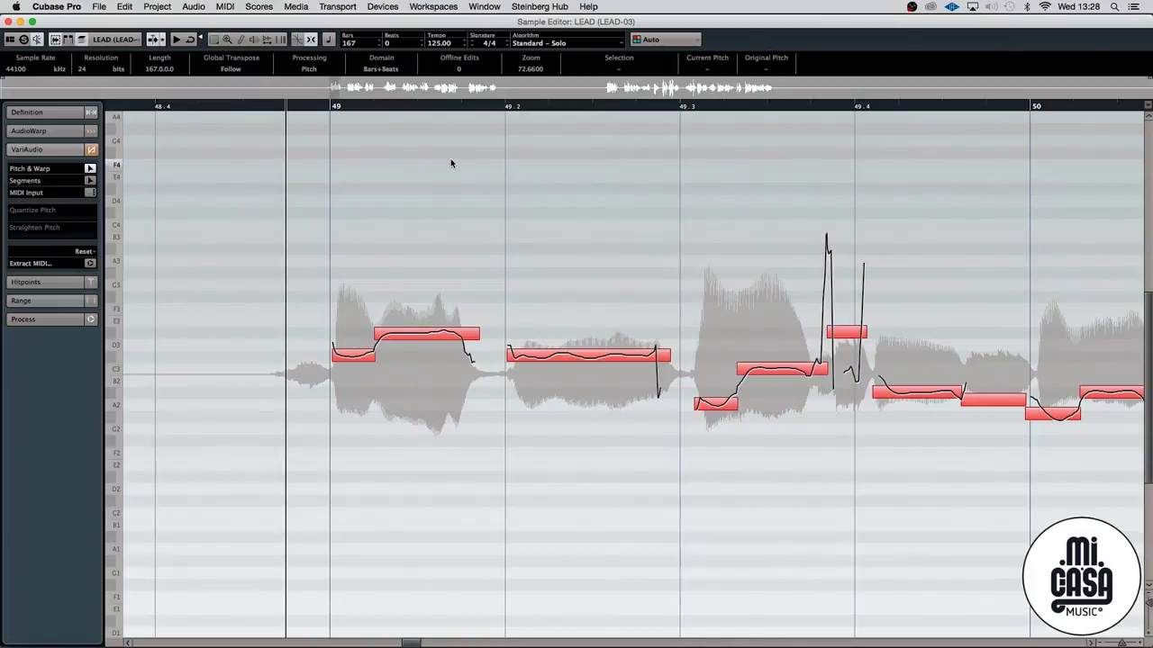
key("space")
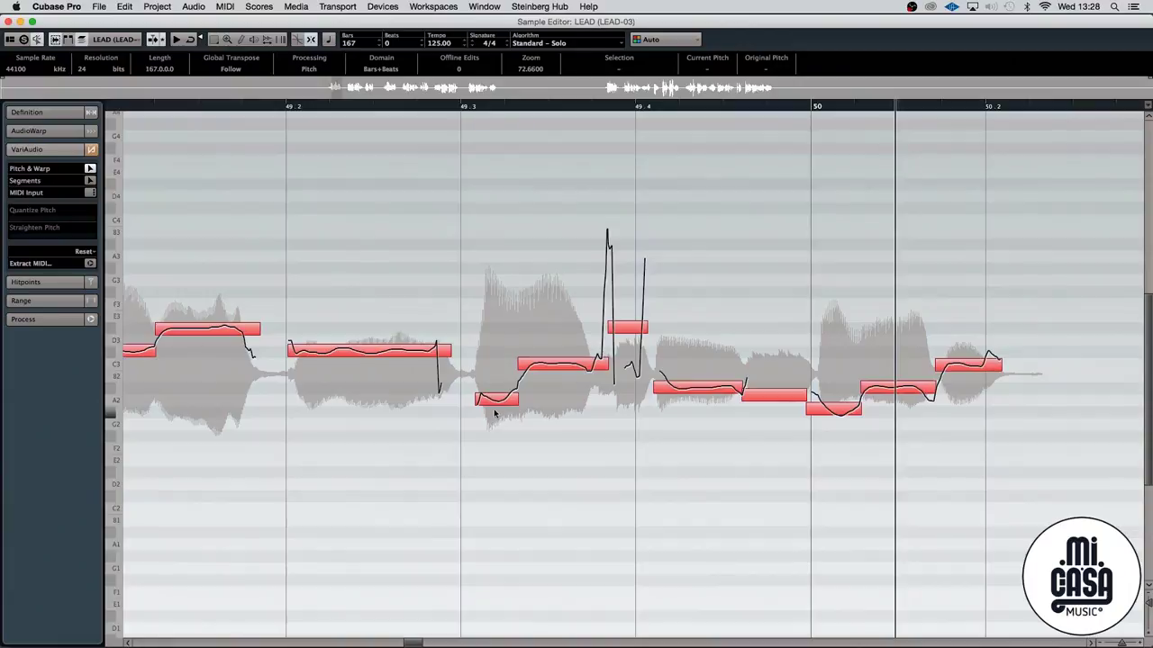
Return the segment at 49.3 to A#2 and audition the phrase with the segment after 49.4 raised to F3
left_click(497, 402)
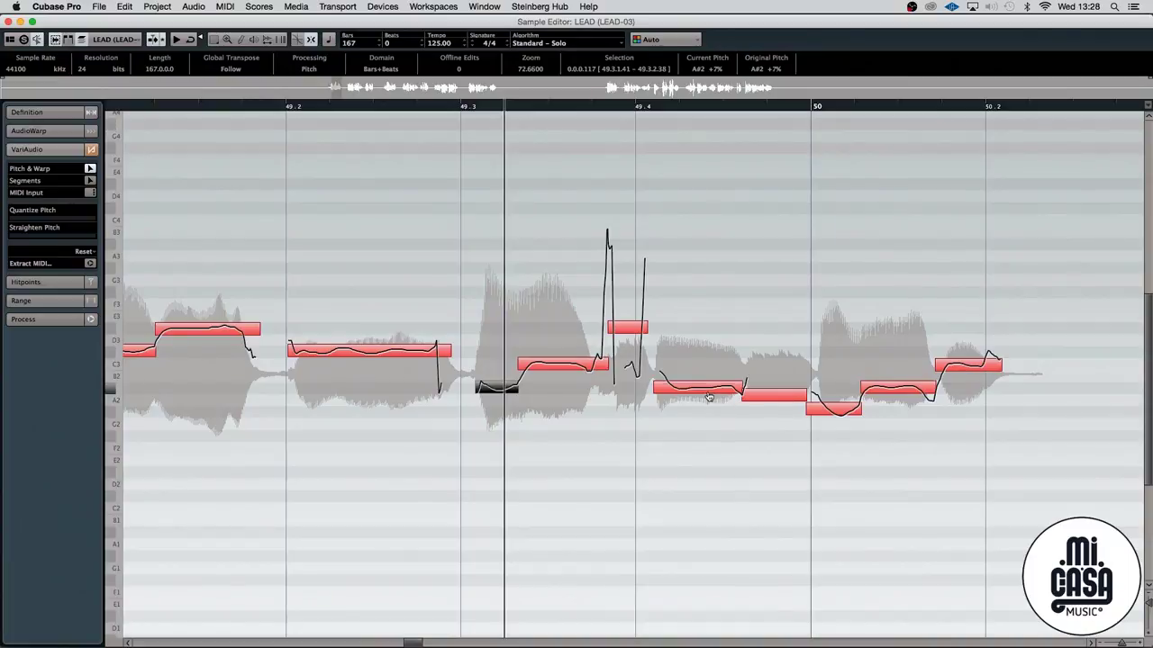
left_click_drag(708, 397, 721, 315)
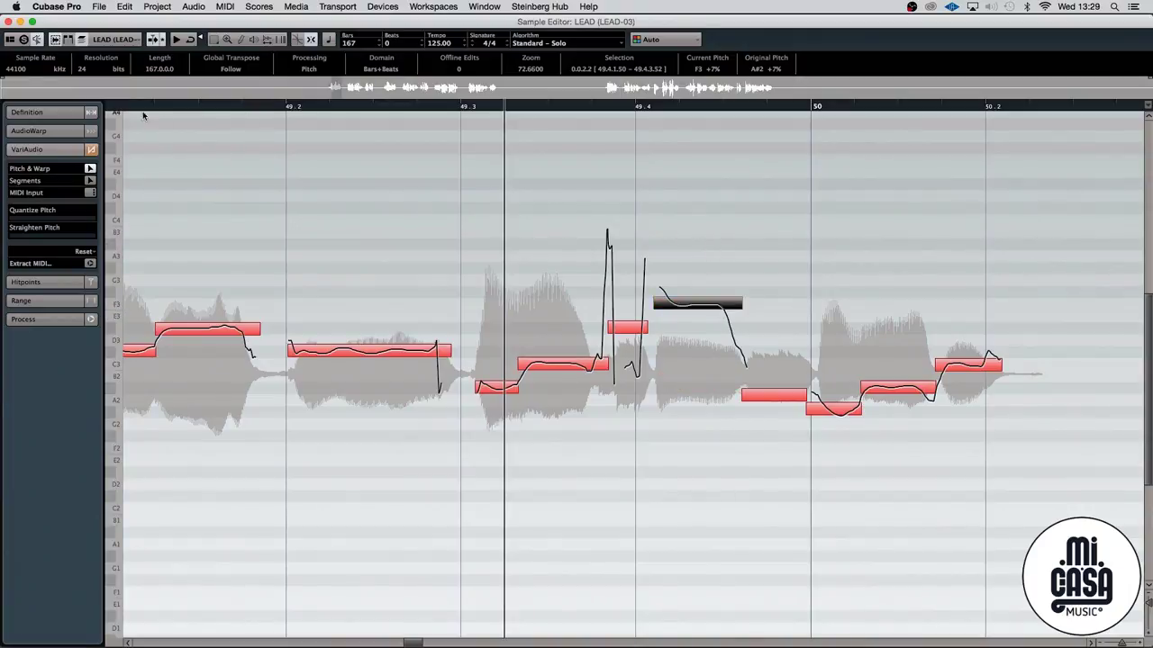
scroll(129, 110, "left", 1)
key("g")
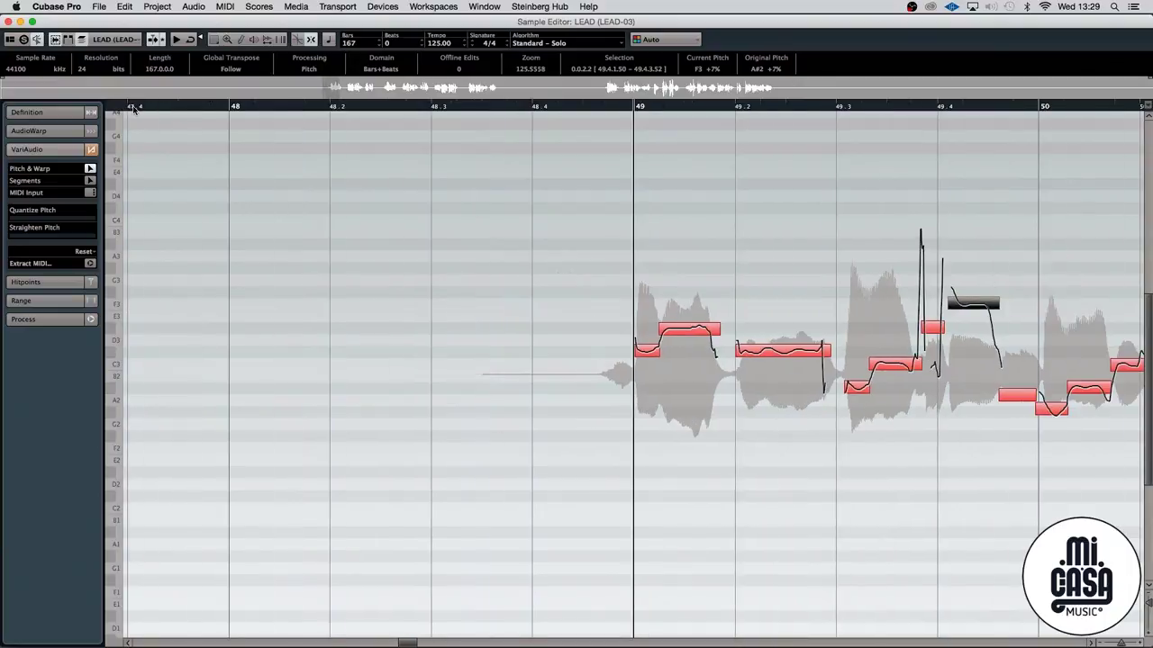
key("space")
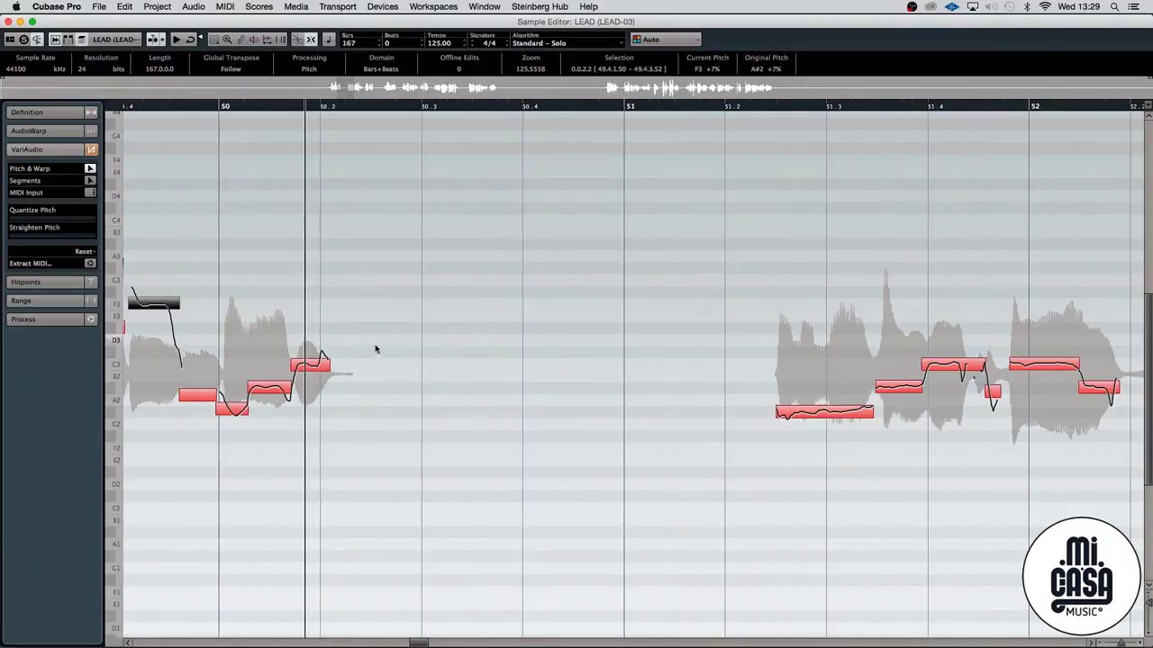
Bring the segment after 49.4 back down to A#2 and replay the phrase from bar 49
scroll(479, 324, "left", 5)
left_click_drag(551, 306, 554, 388)
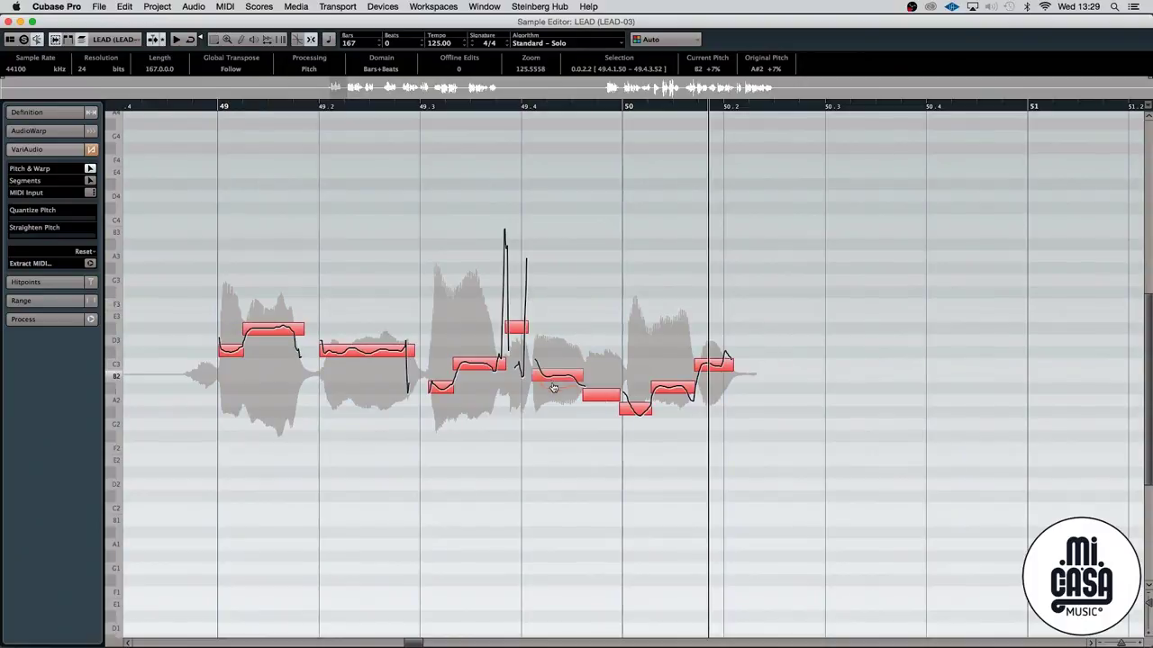
left_click(214, 108)
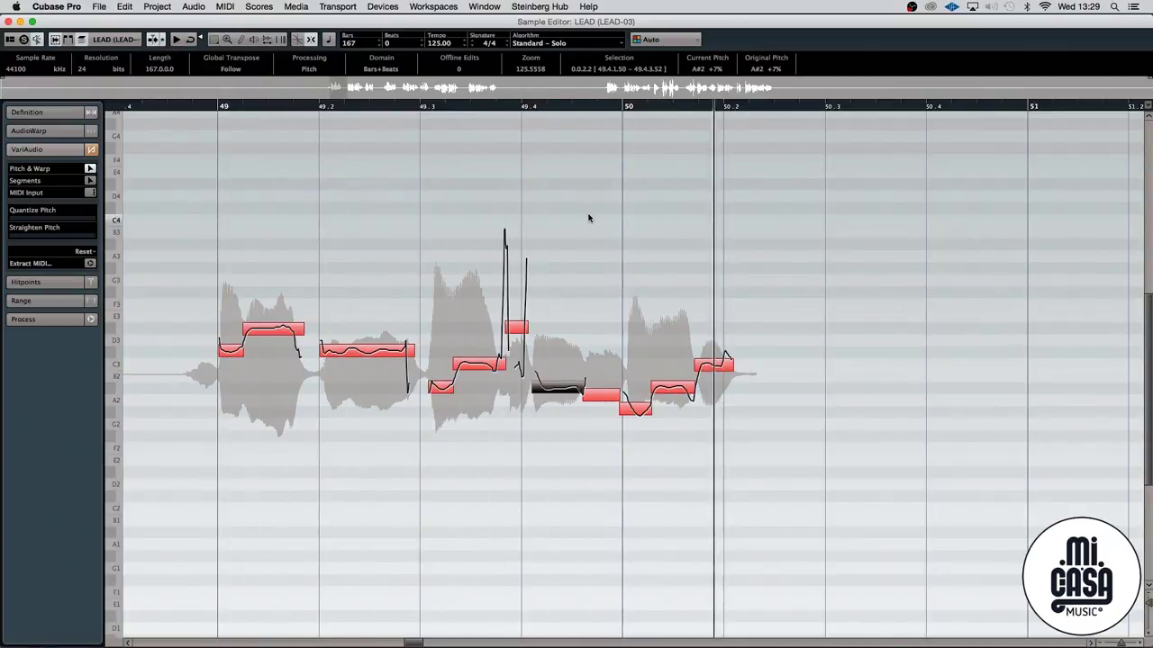
Undo the pitch edits made to the opening phrase's segments
key("super+z")
key("super+z")
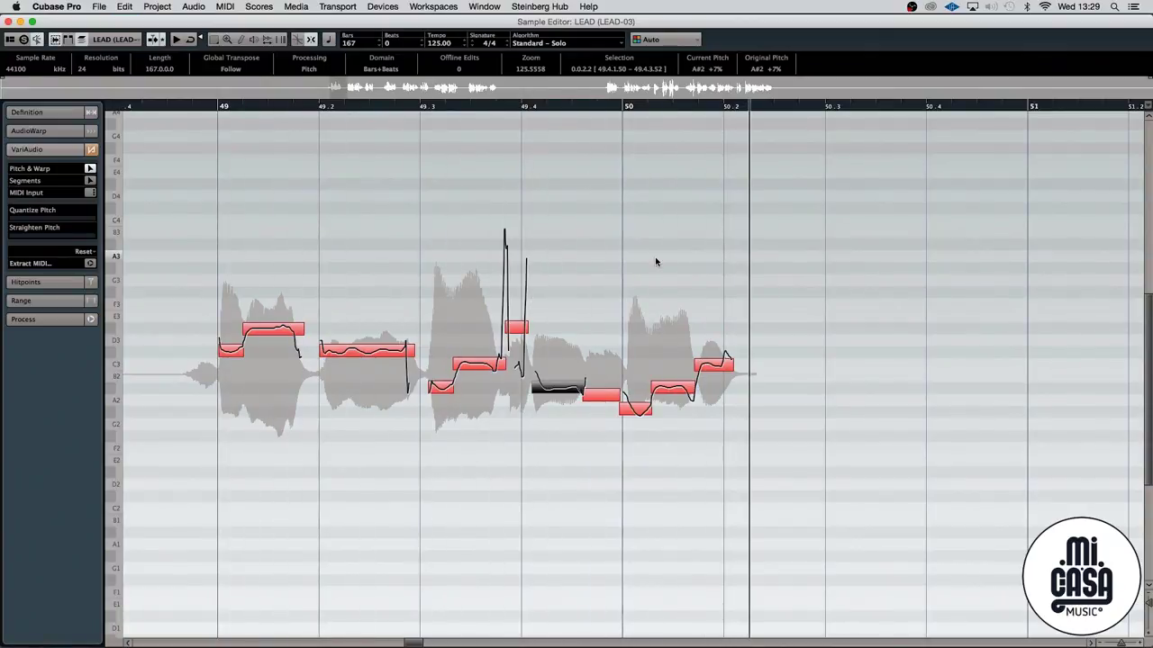
key("super+z")
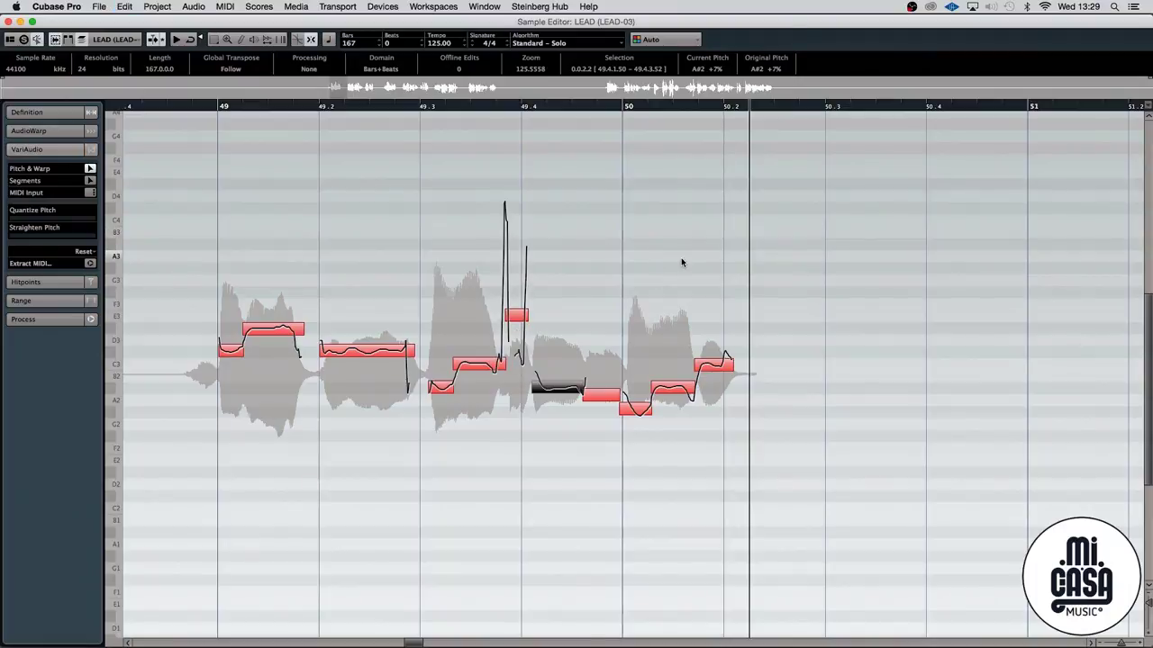
Play the next lead vocal phrase and examine its pitch segments up to the held note before 53.3
key("g")
key("g")
key("g")
key("g")
left_click(769, 108)
scroll(881, 214, "right", 3)
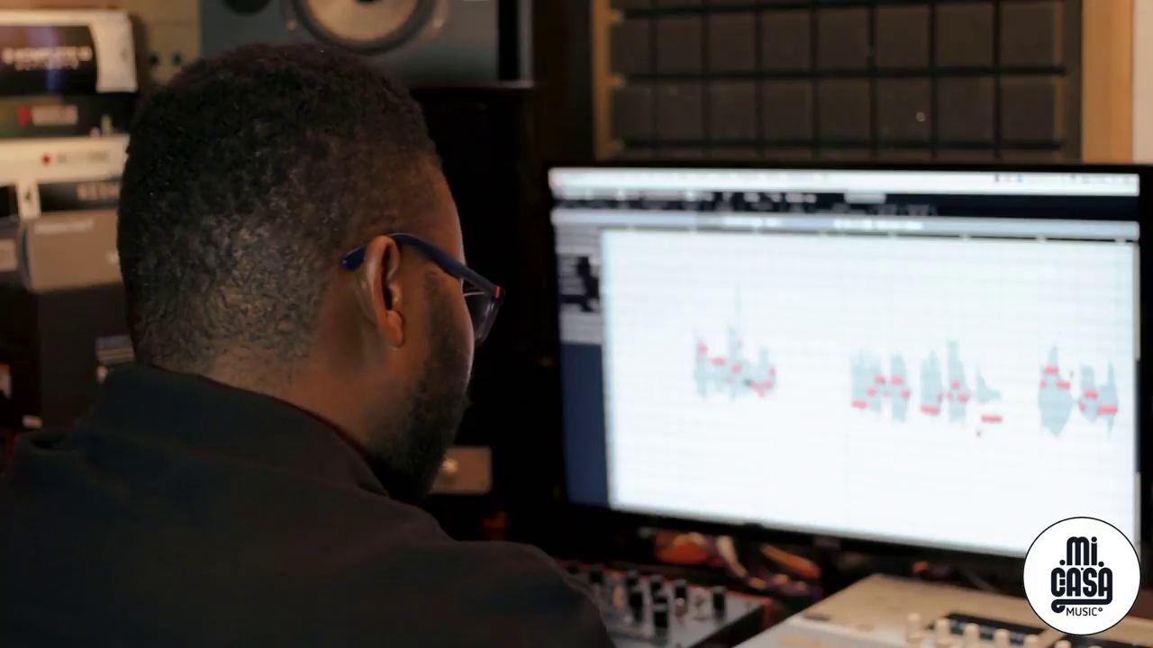
scroll(864, 378, "up", 5)
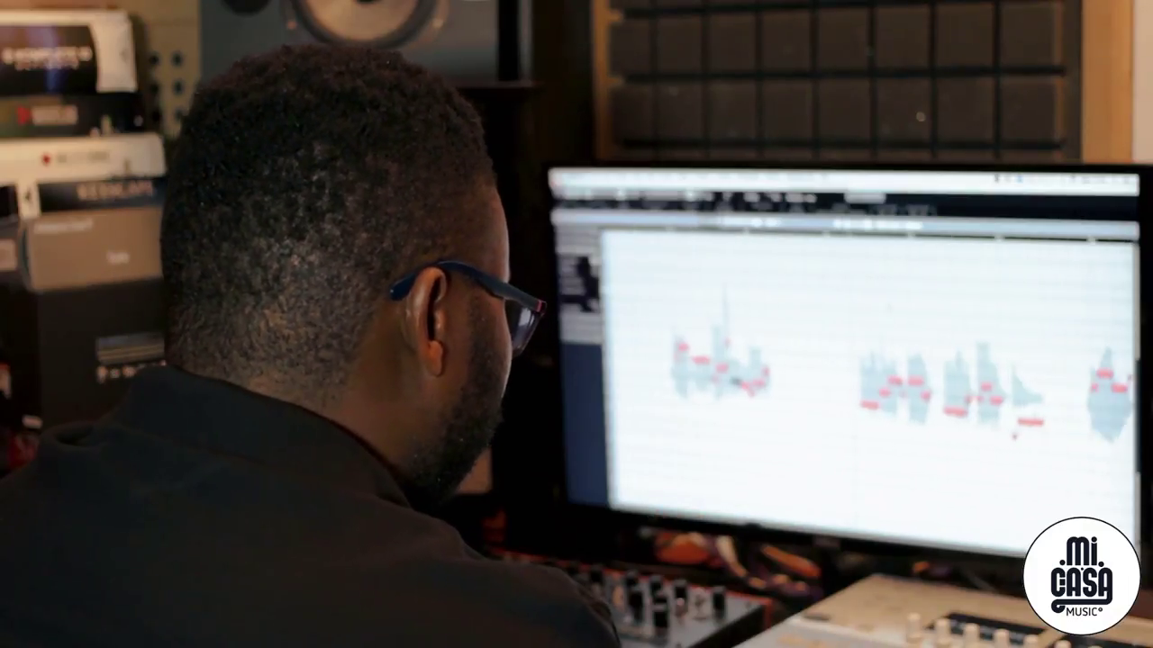
scroll(1000, 391, "up", 2)
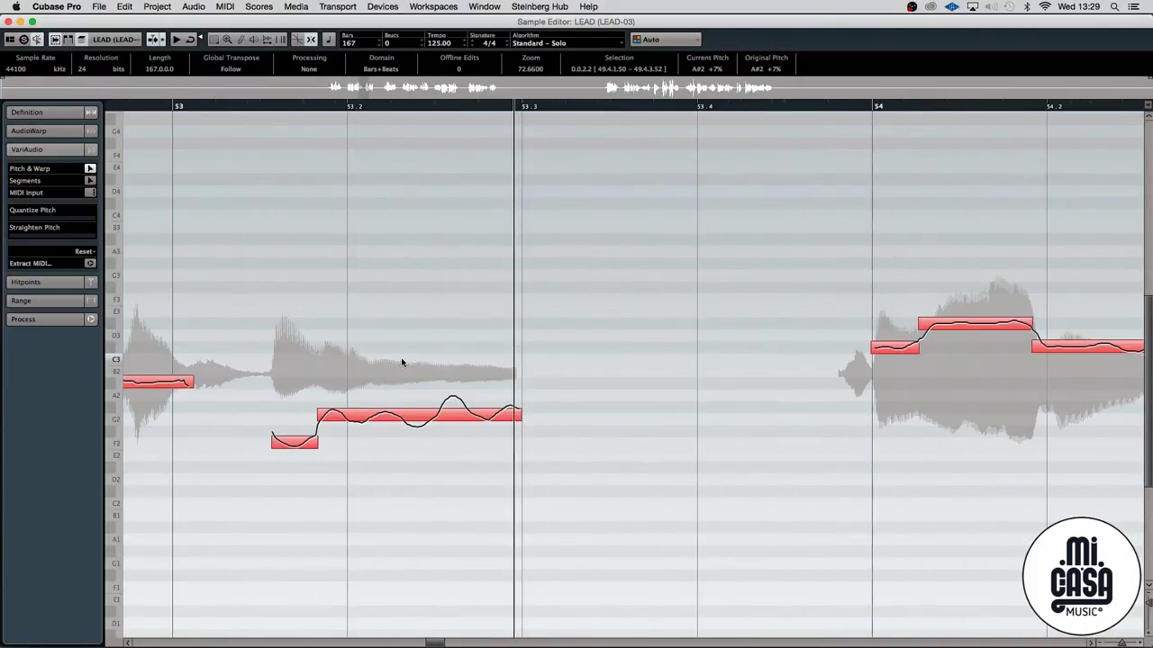
Raise the long held G2 segment before 53.3 to D#3 and play the phrase from just before 52.4
left_click(442, 423)
scroll(577, 342, "left", 5)
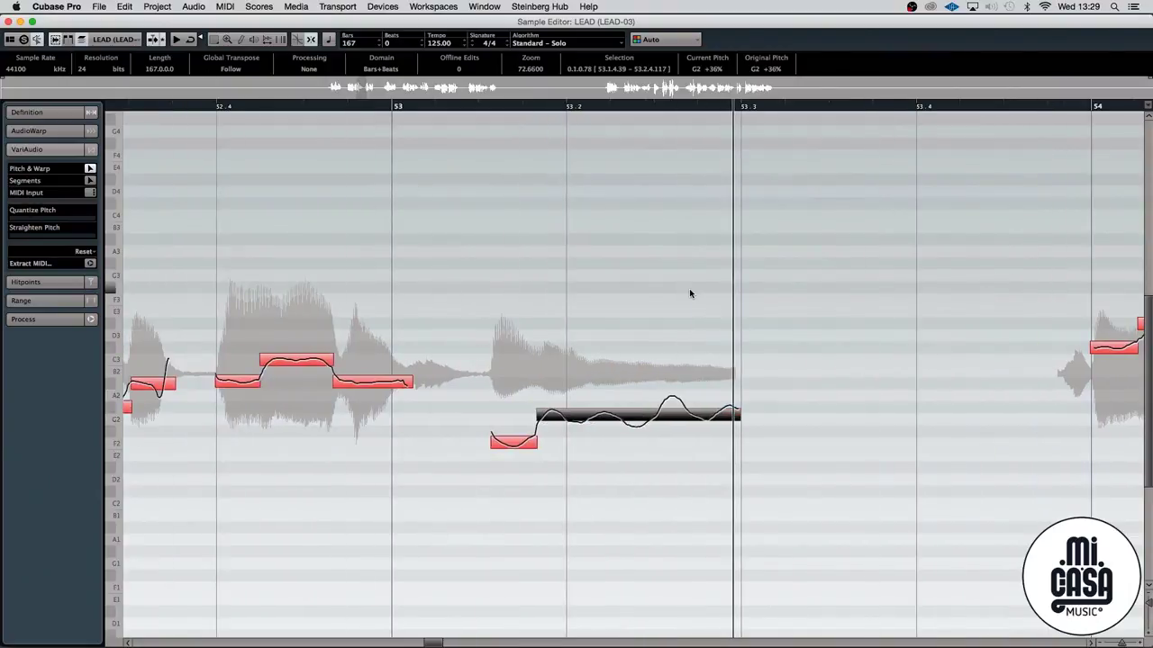
left_click_drag(637, 412, 643, 332)
left_click(189, 108)
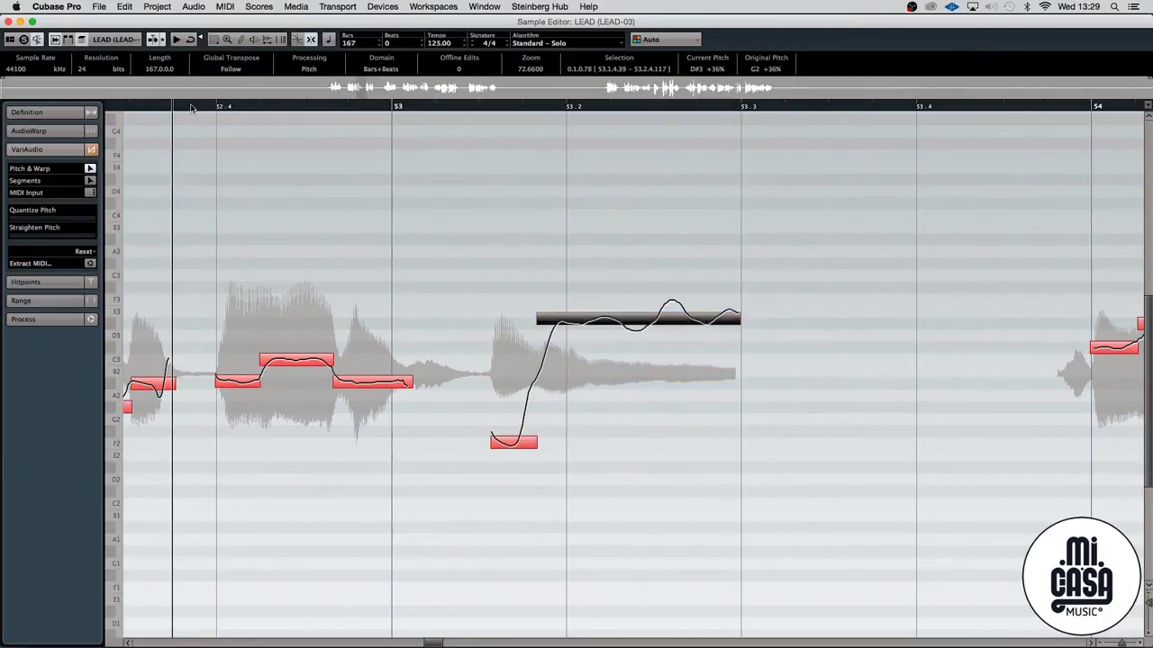
scroll(730, 223, "left", 5)
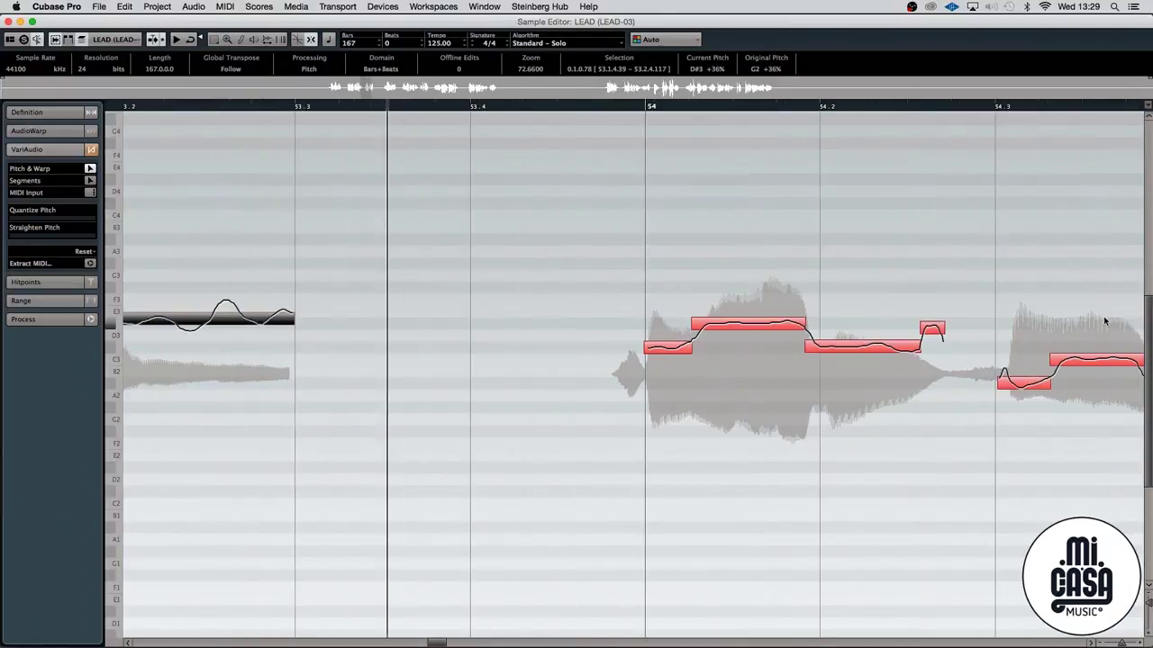
Replay the phrase from about bar 51 with the raised held note, and undo that pitch change
key("g")
key("g")
key("g")
key("g")
key("g")
key("g")
key("g")
key("g")
key("g")
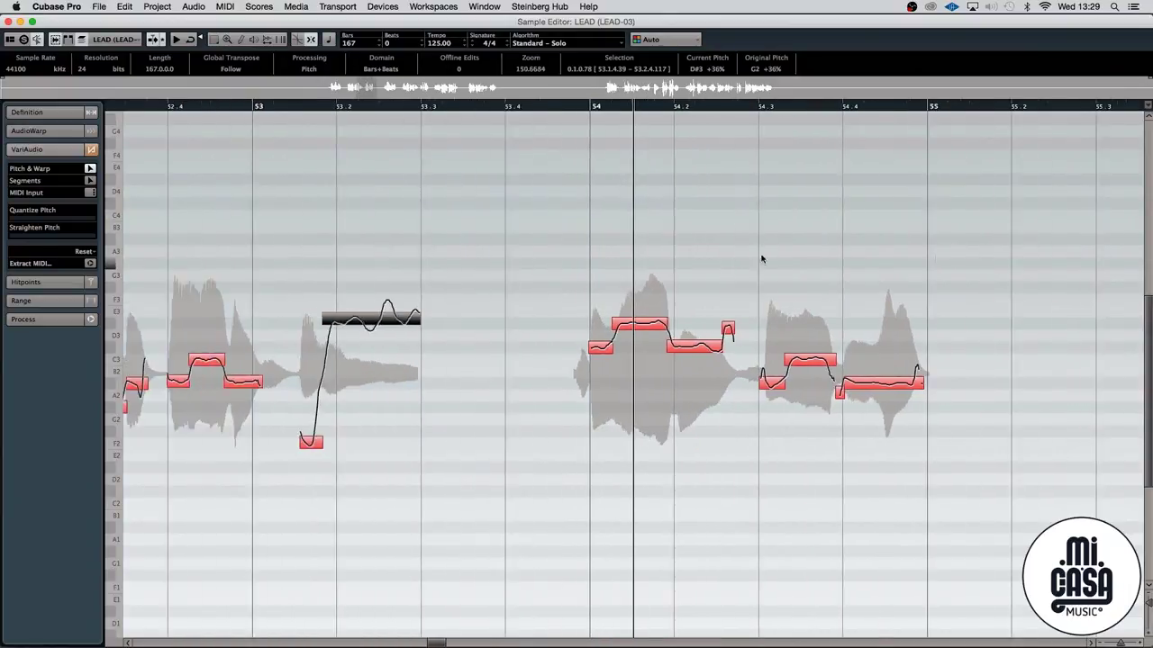
left_click(237, 106)
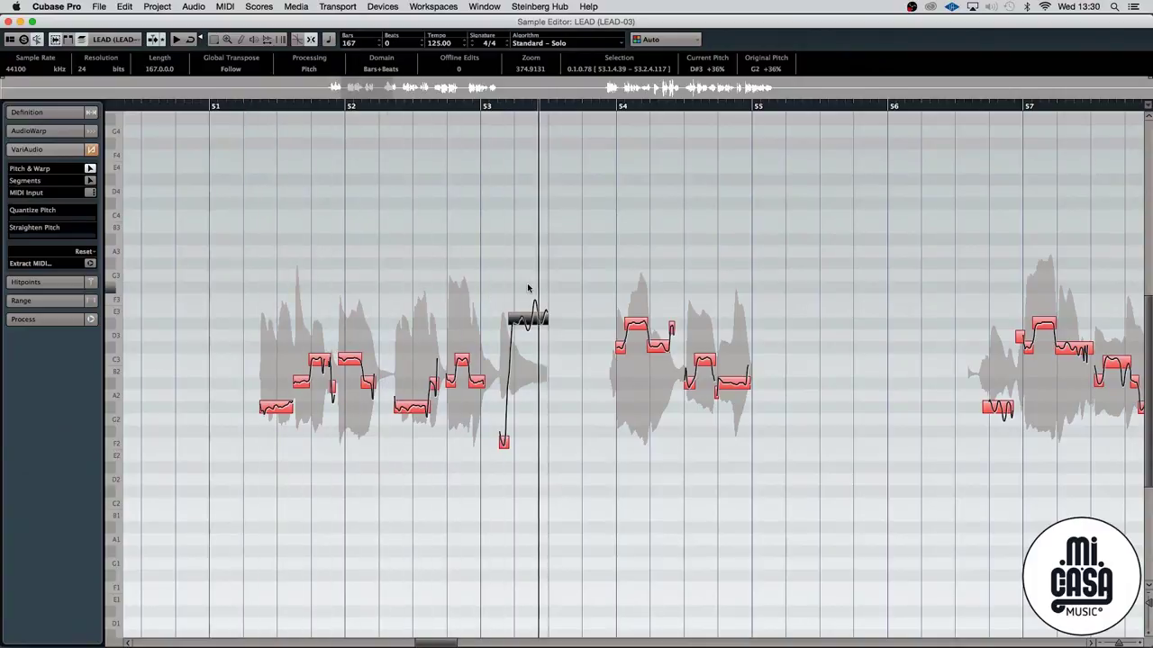
key("super+z")
key("h")
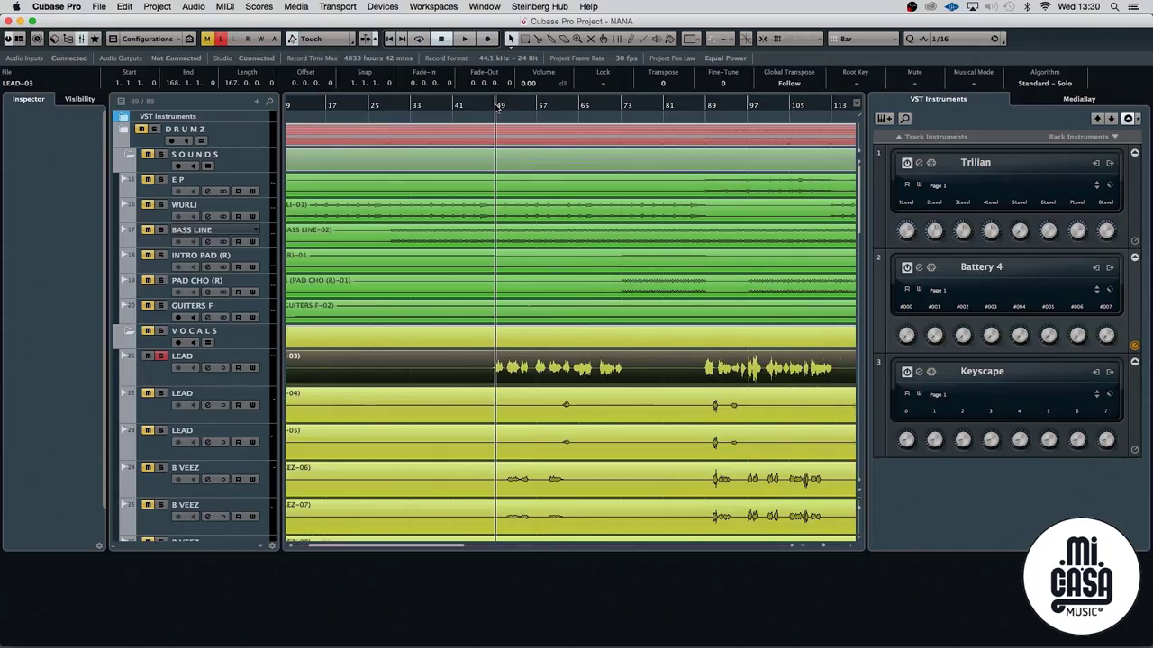
Set the project playhead just before bar 49 and view the LEAD vocal's phrases from there
left_click_drag(496, 106, 537, 141)
key("g")
key("g")
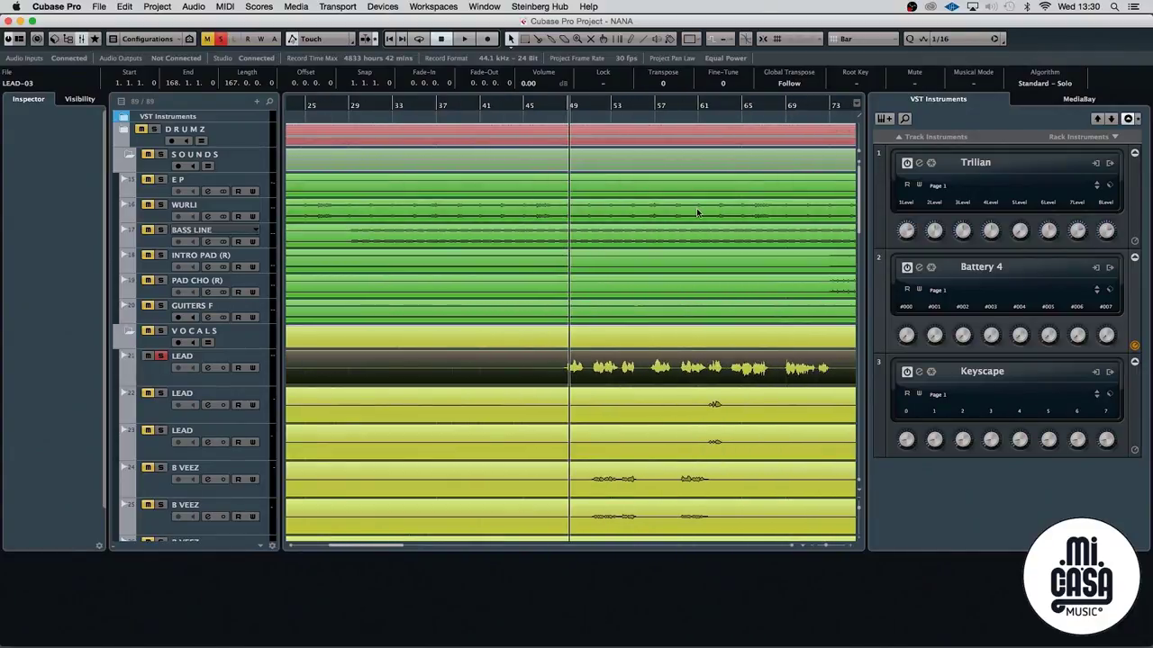
Set the playhead just before bar 49, open the LEAD vocal clip in the Sample Editor and play its first phrase
scroll(696, 213, "down", 10)
scroll(696, 212, "up", 7)
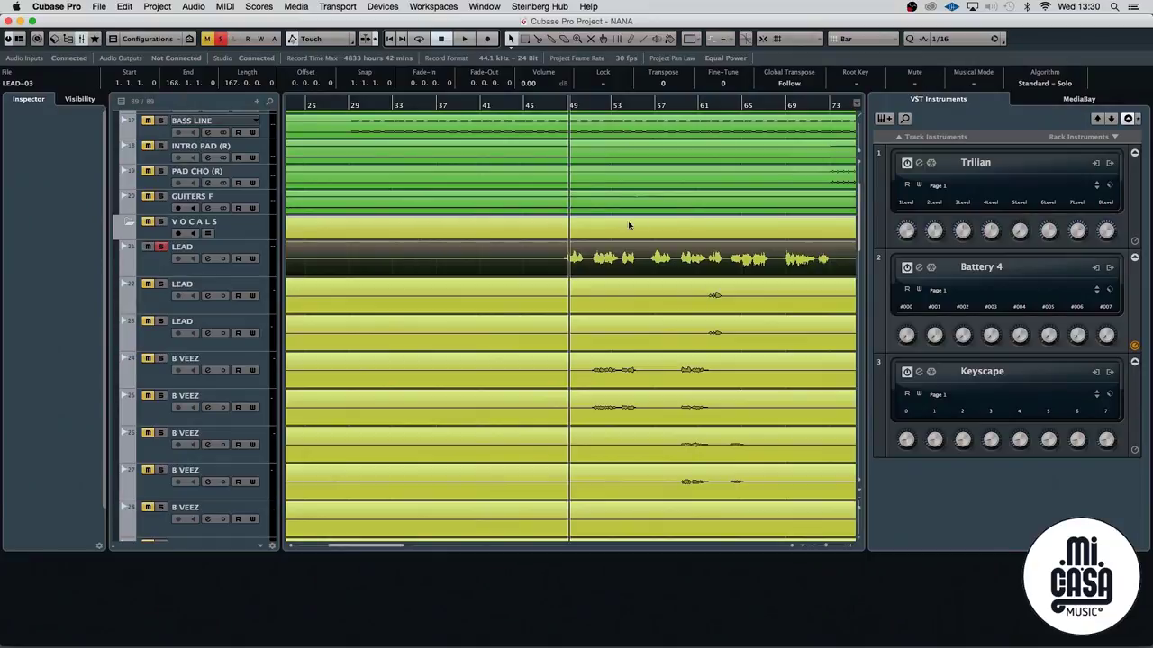
left_click(563, 105)
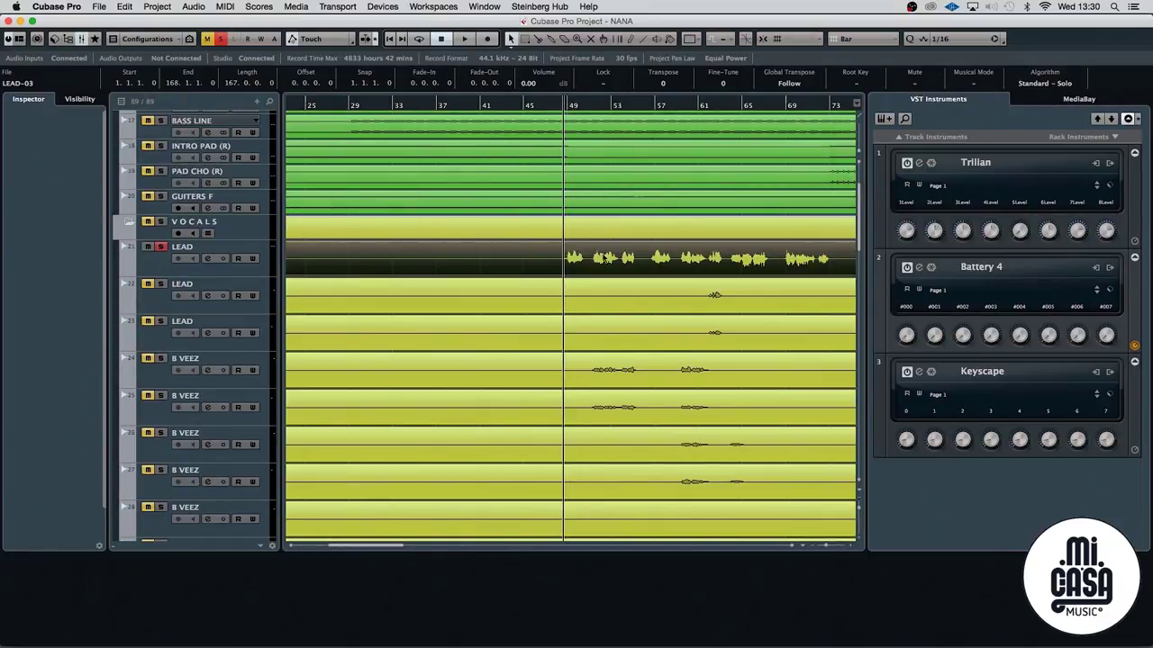
double_click(608, 259)
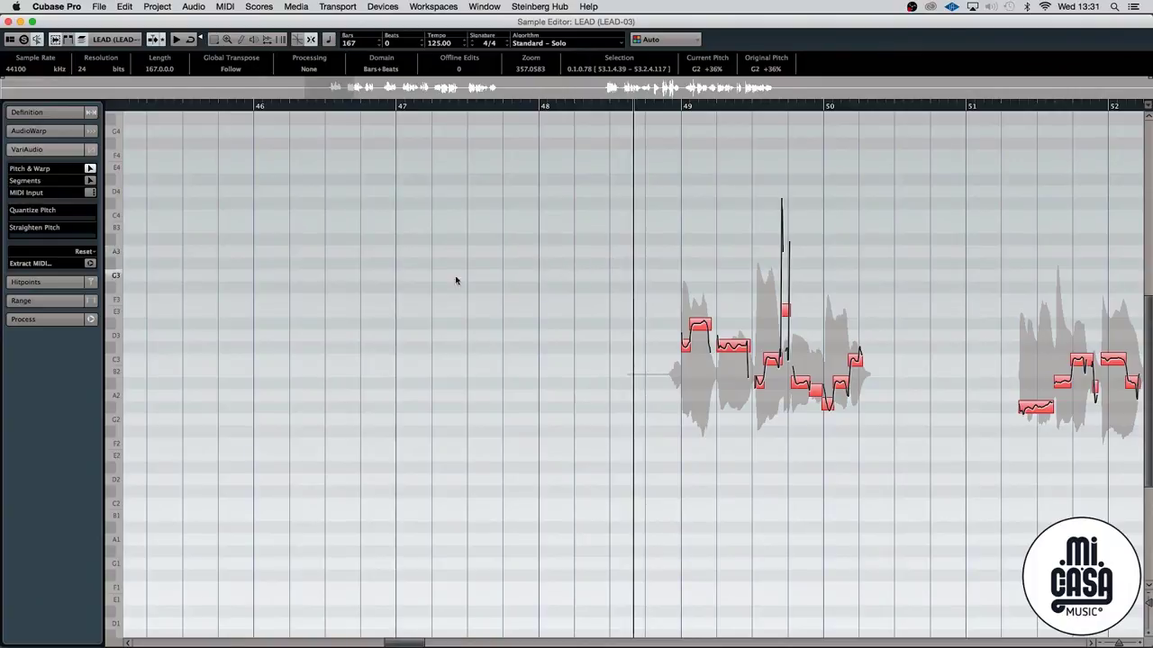
key("space")
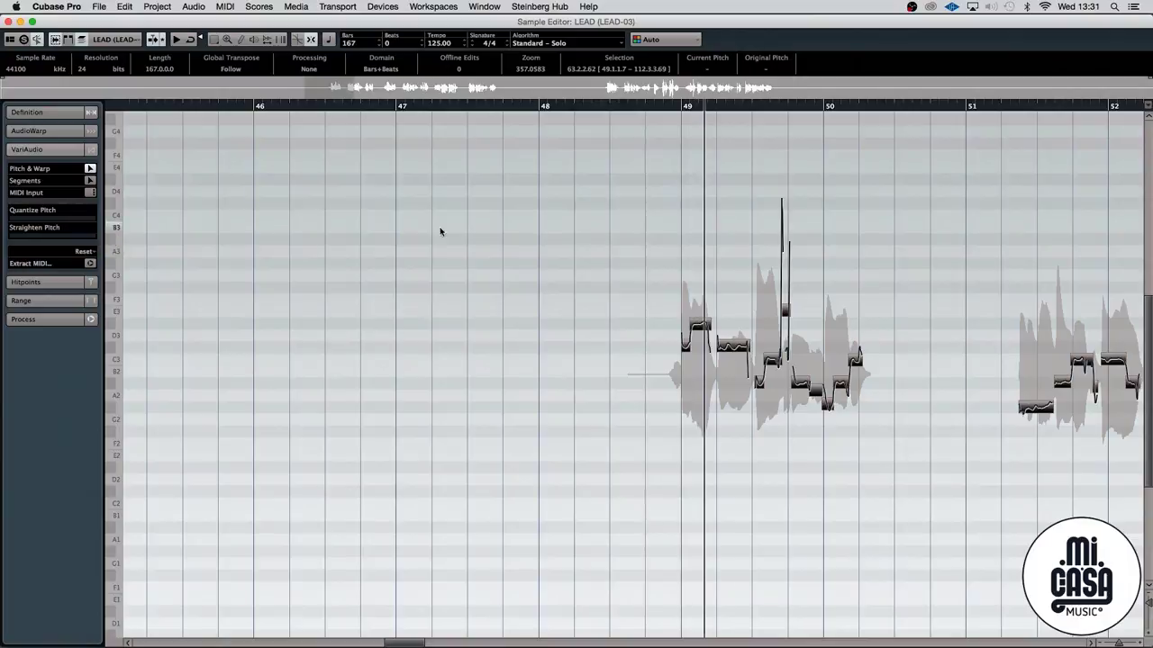
Fully quantize and straighten the pitch of all lead vocal segments, and play the result from before bar 49 past bar 53
left_click(594, 108)
left_click_drag(65, 226, 677, 232)
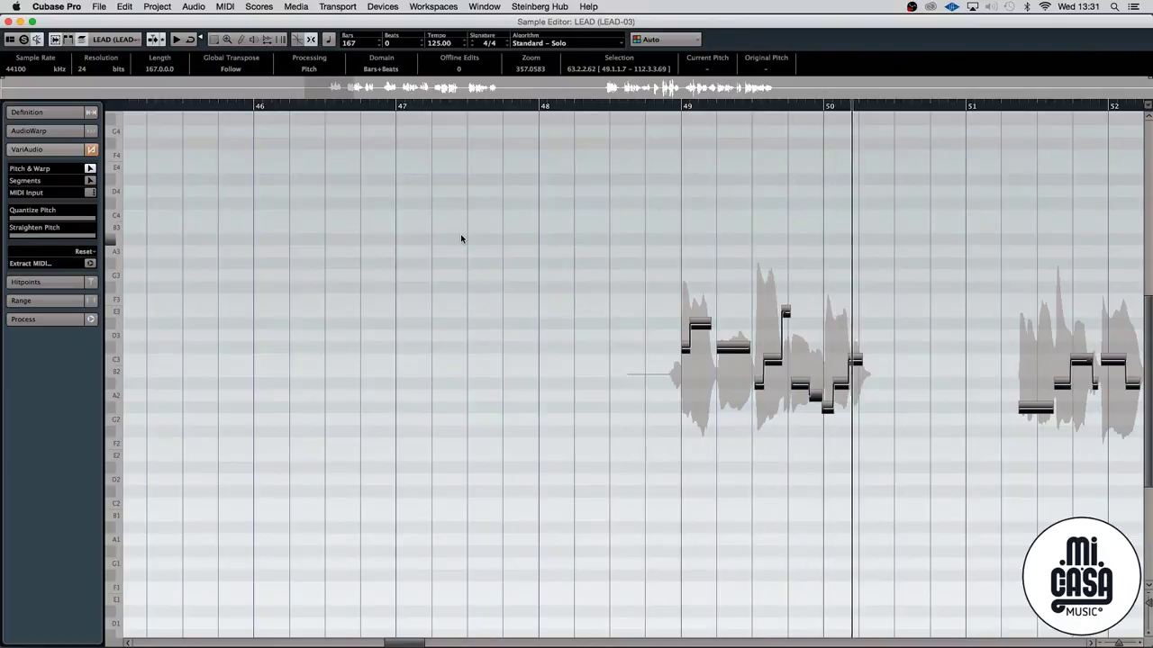
scroll(1090, 262, "right", 1)
left_click_drag(1091, 262, 809, 257)
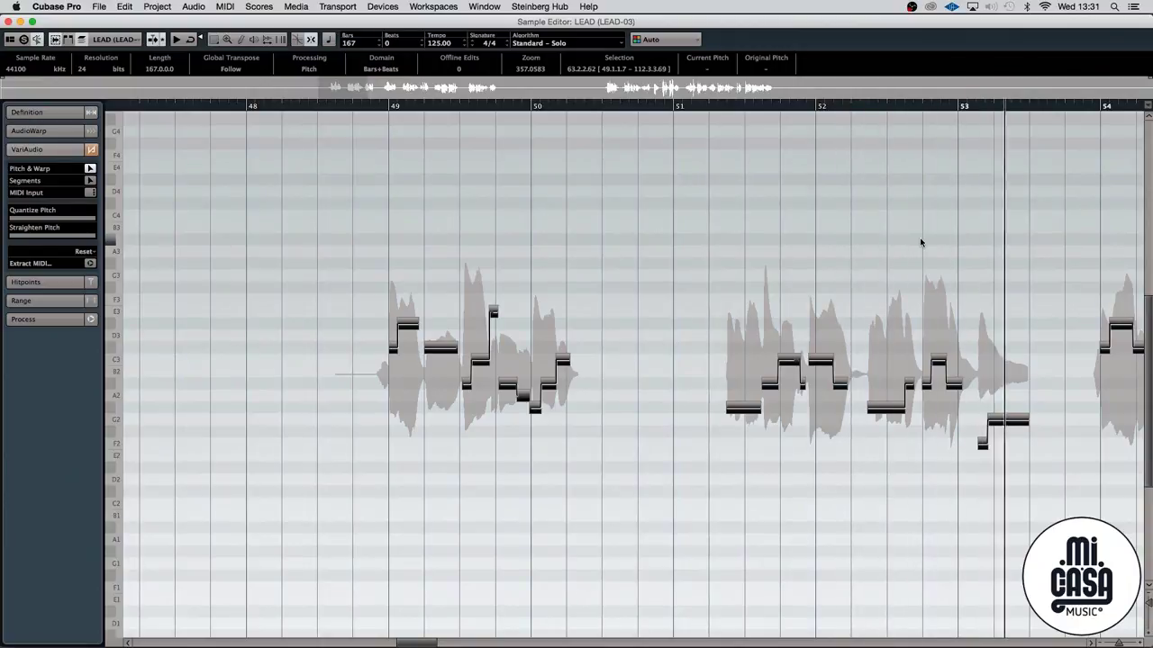
key("space")
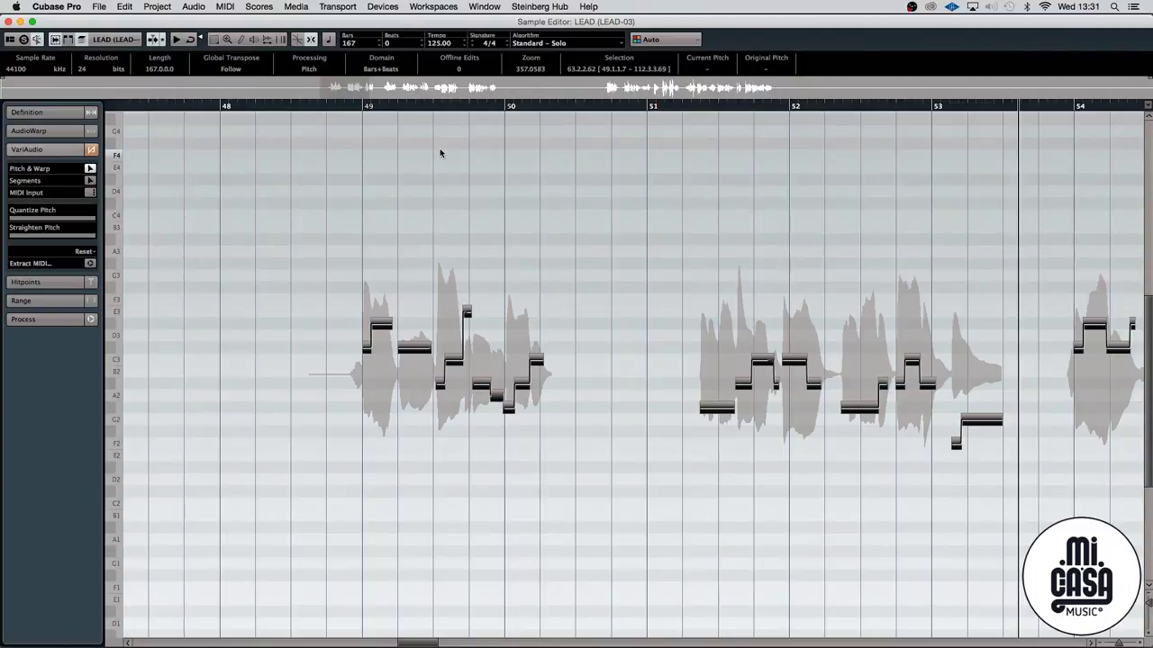
Undo the lead vocal's pitch straightening and quantizing, return the playhead to just before bar 49 and close the Sample Editor
key("super+z")
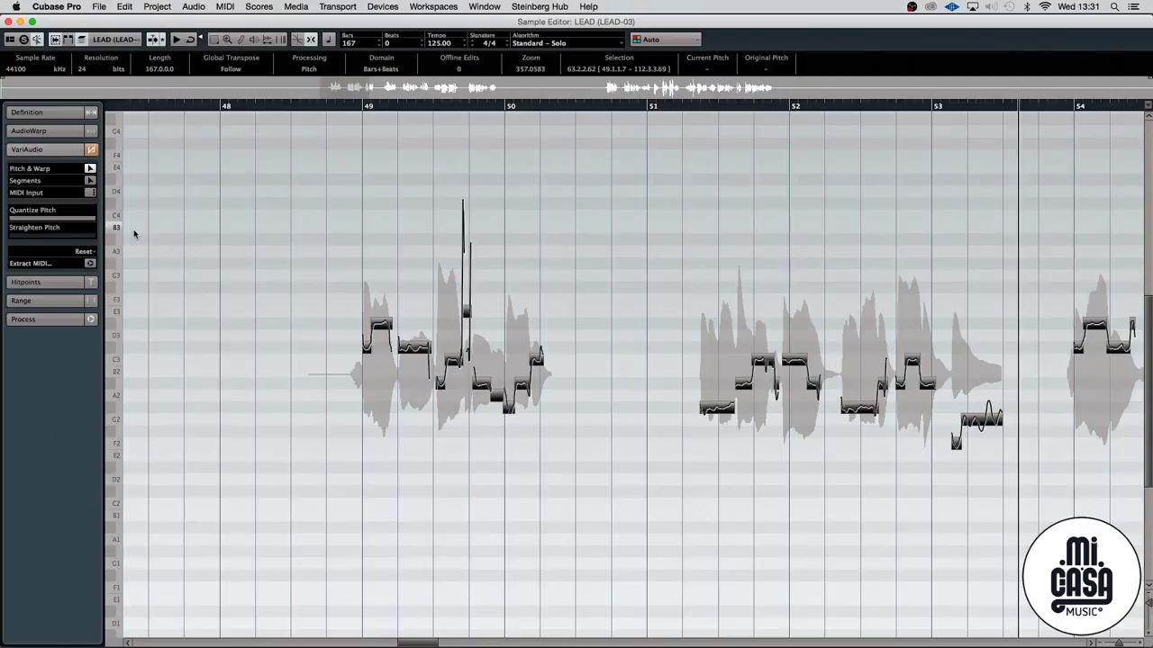
left_click(354, 108)
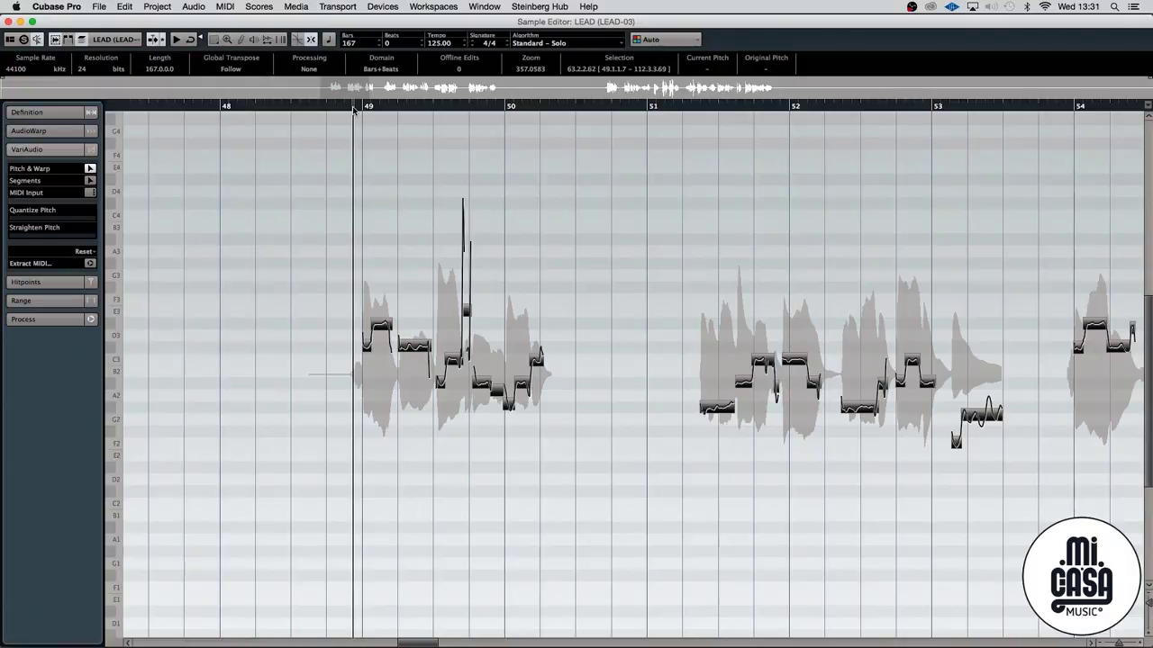
key("super+w")
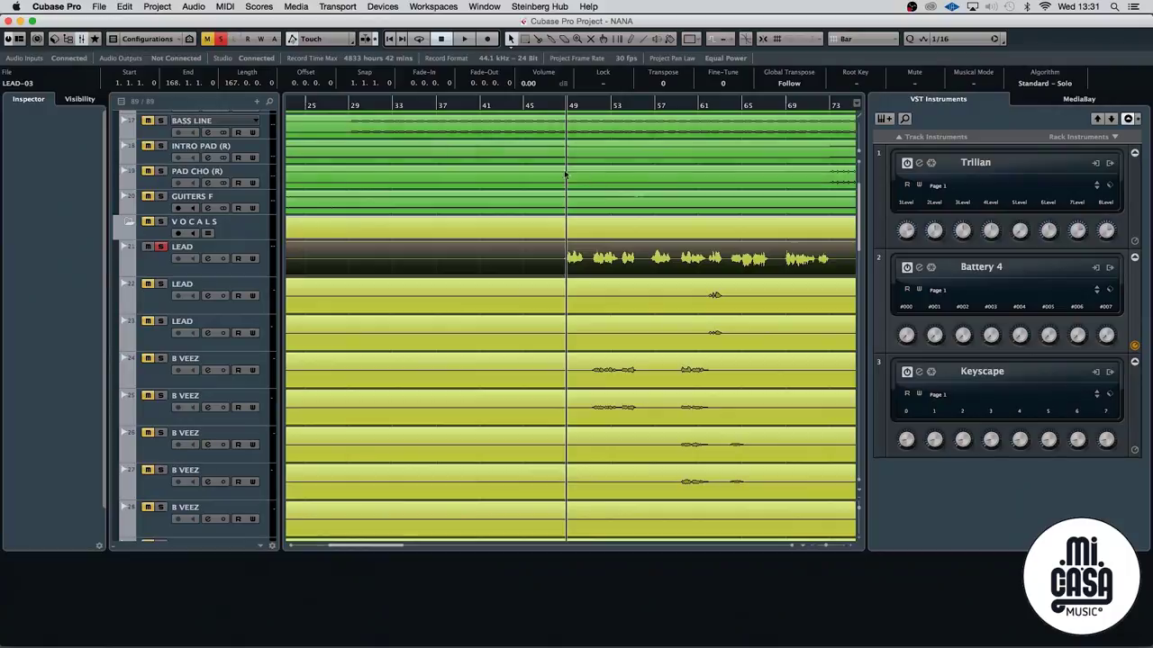
Open the UAD Fairchild 670 insert on the L E A D VOX group track and move its window clear of the track list
left_click(155, 268)
scroll(433, 220, "down", 15)
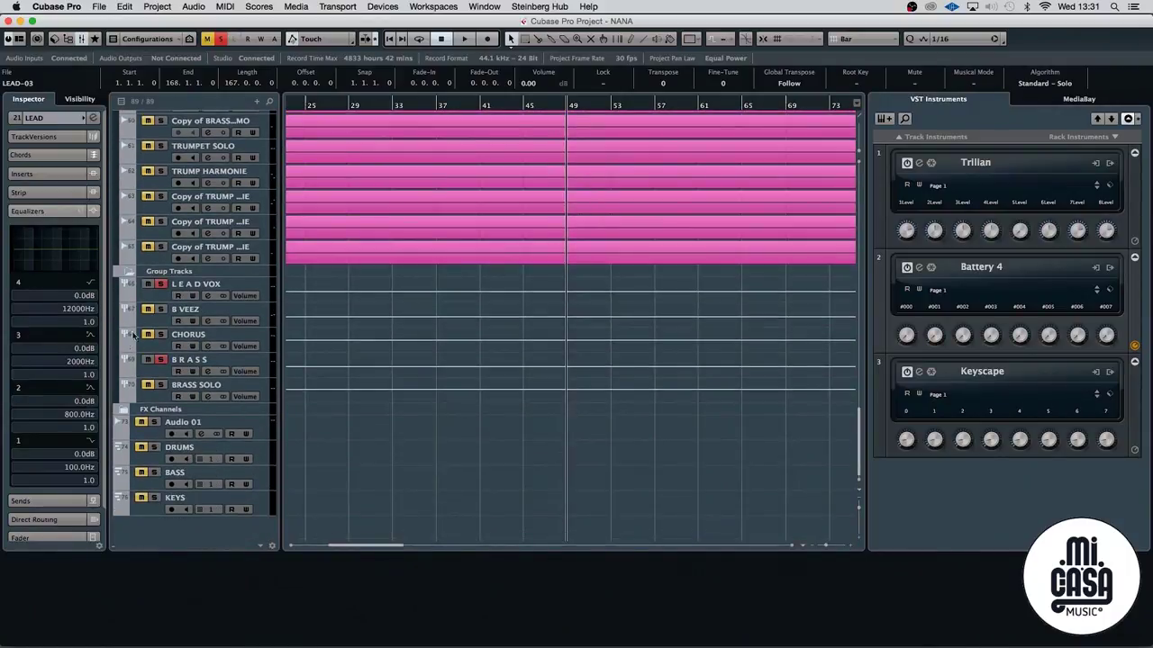
left_click(154, 301)
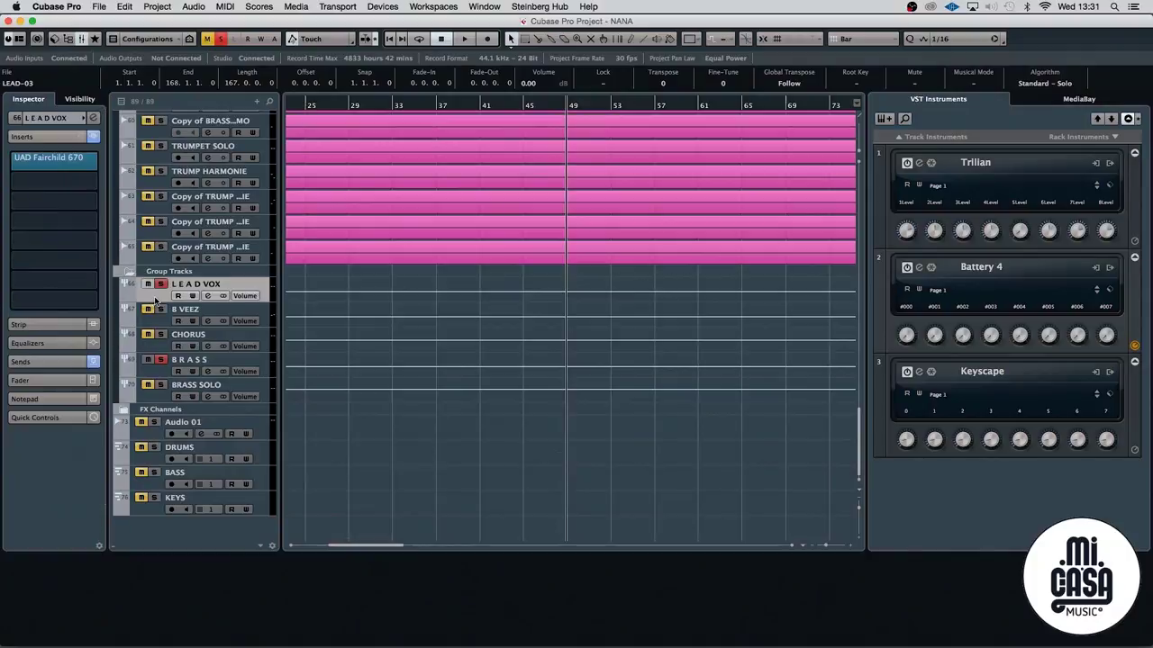
left_click(77, 160)
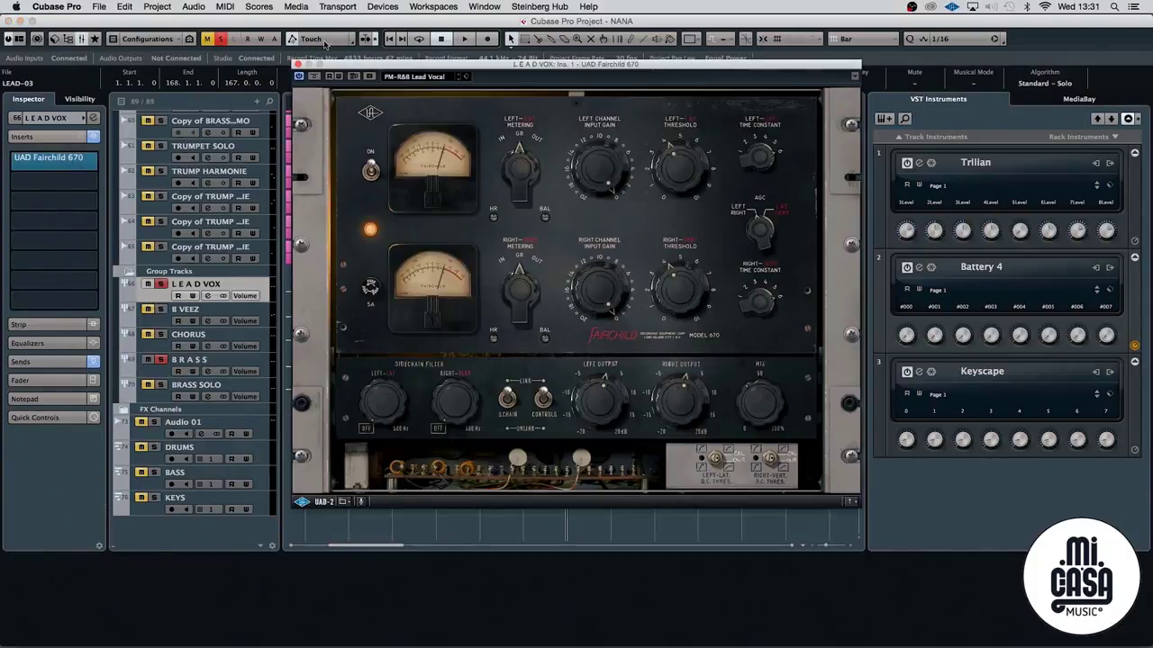
left_click_drag(339, 68, 388, 77)
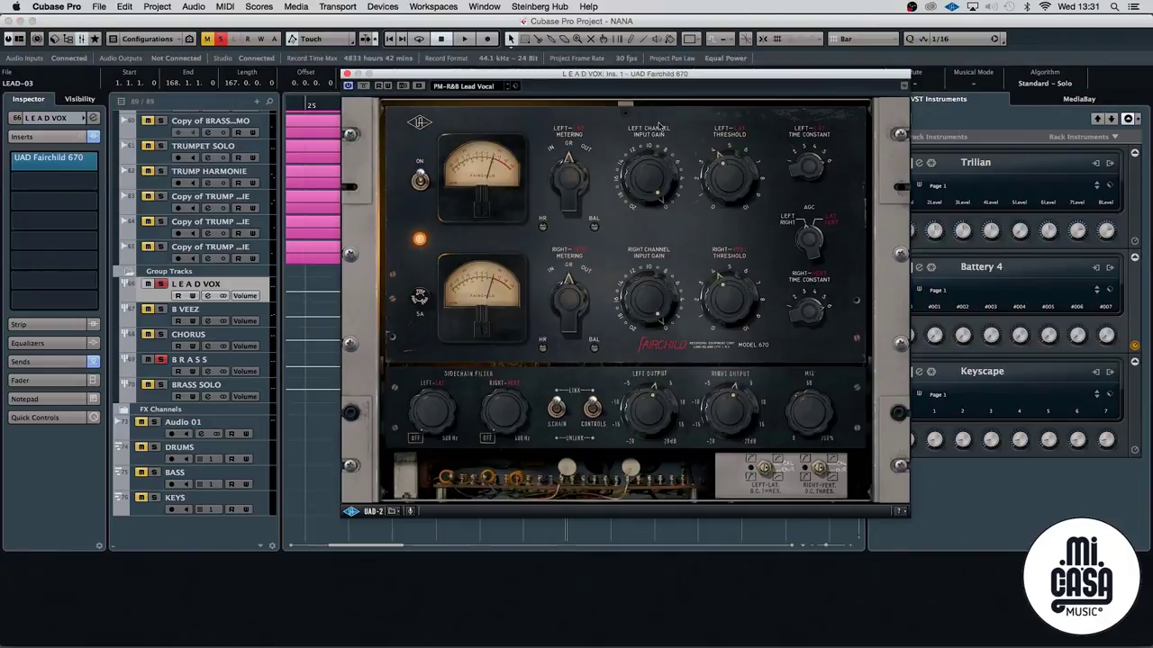
left_click_drag(649, 78, 695, 92)
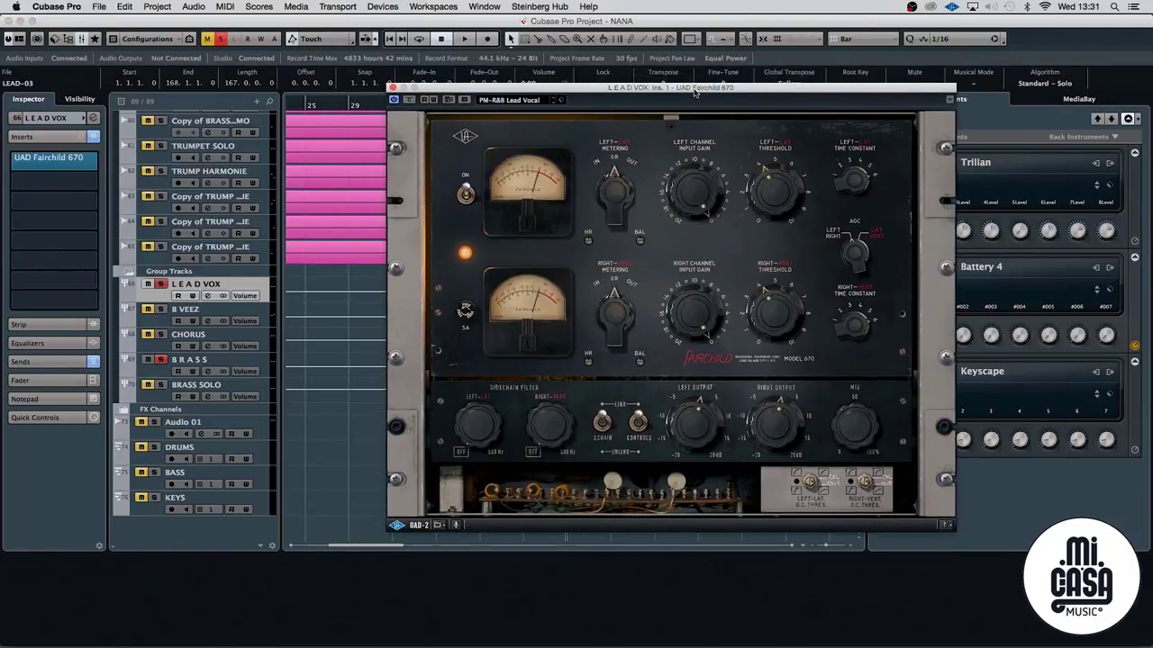
left_click_drag(820, 94, 684, 142)
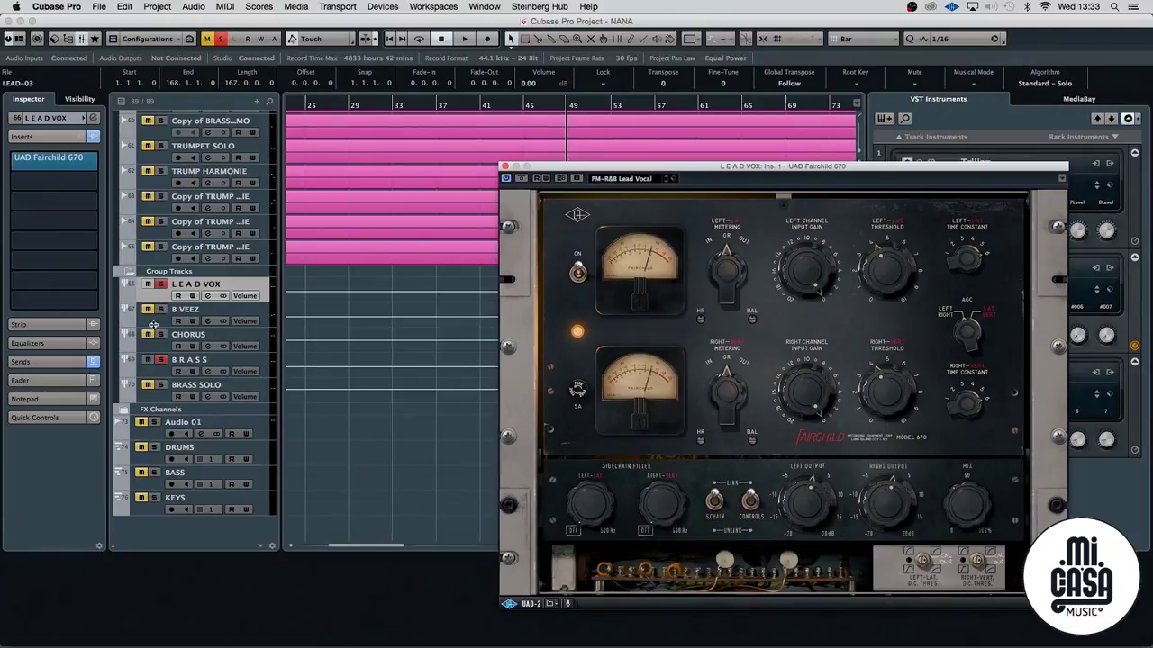
Show the sends of the L E A D VOX group and play the lead vocal from about bar 49
left_click(45, 361)
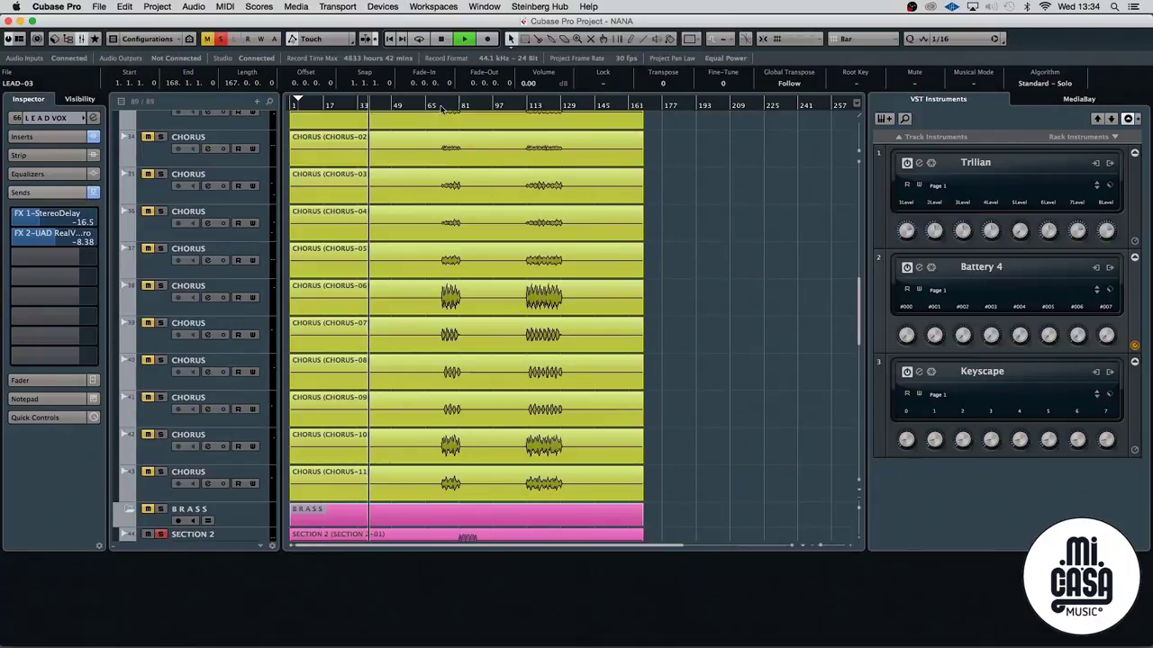
left_click(442, 107)
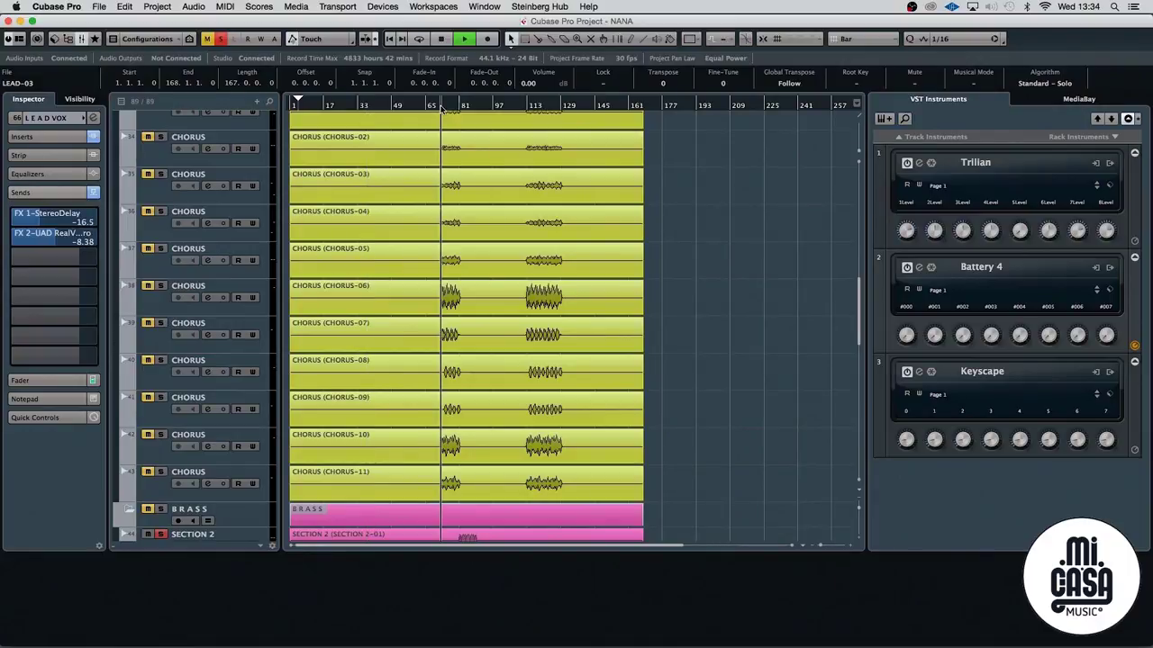
left_click(385, 108)
scroll(463, 142, "up", 15)
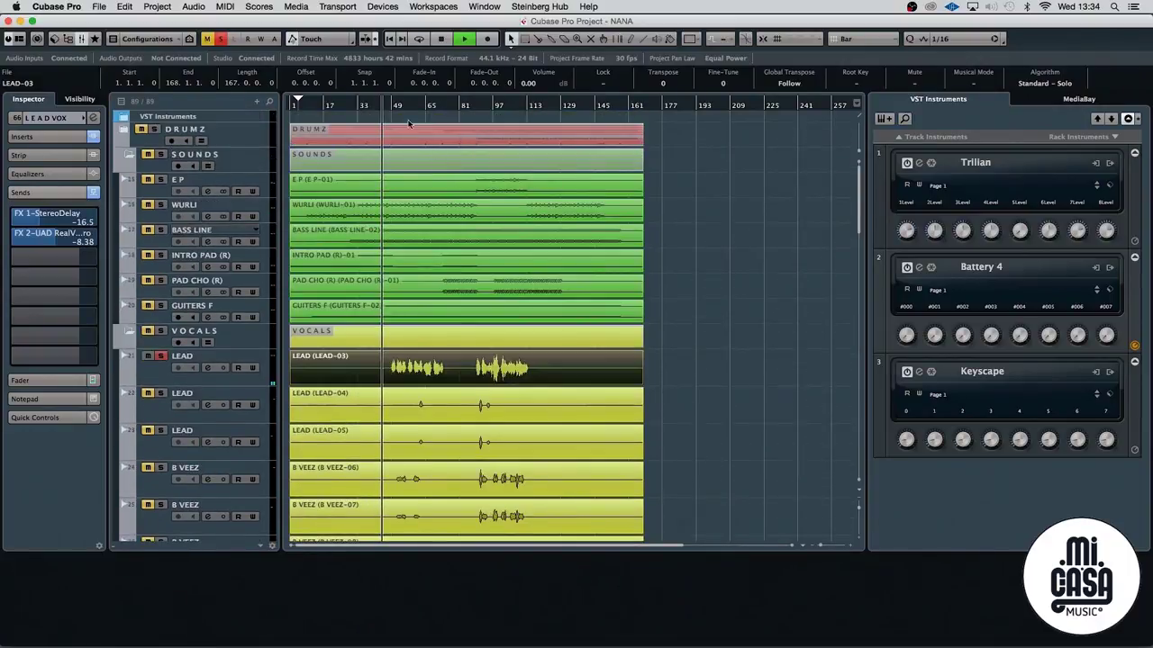
left_click(396, 107)
right_click(780, 175)
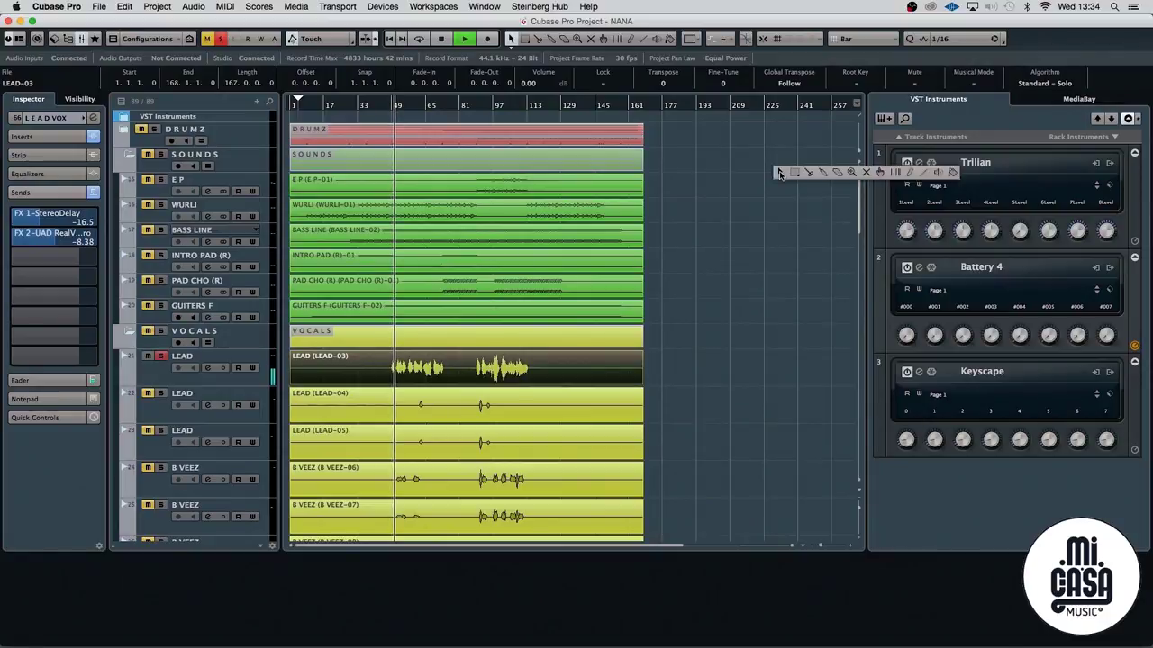
Open the UAD RealVerb-Pro and StereoDelay effect editors from the lead vocal group's two sends
scroll(750, 220, "down", 20)
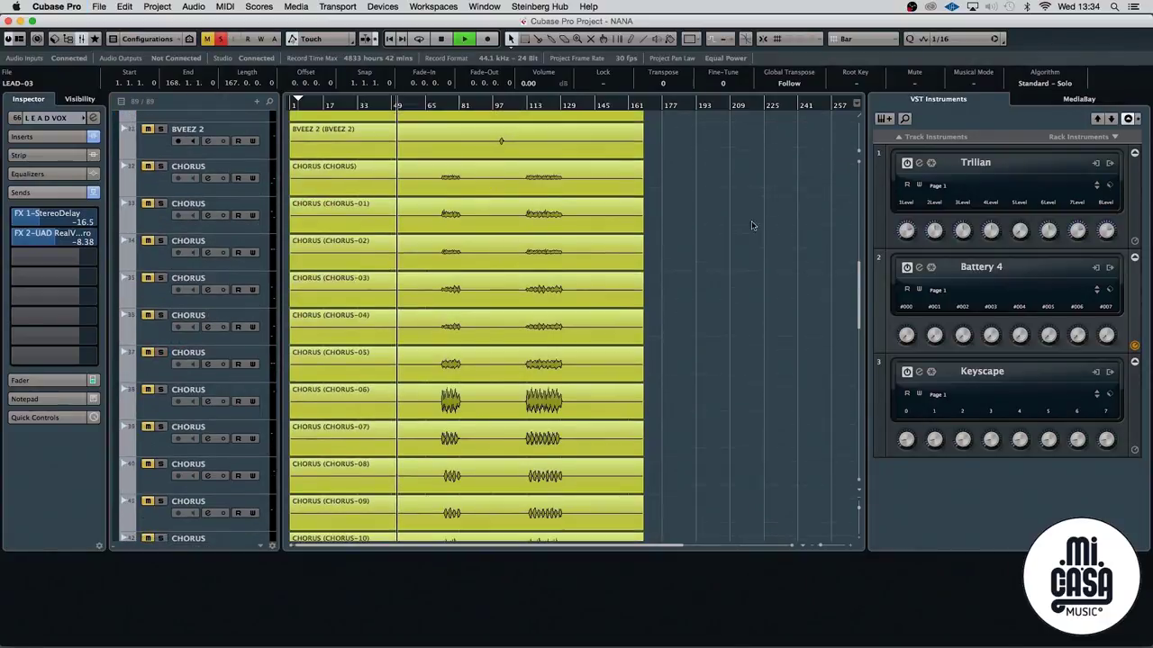
right_click(51, 234)
left_click(99, 353)
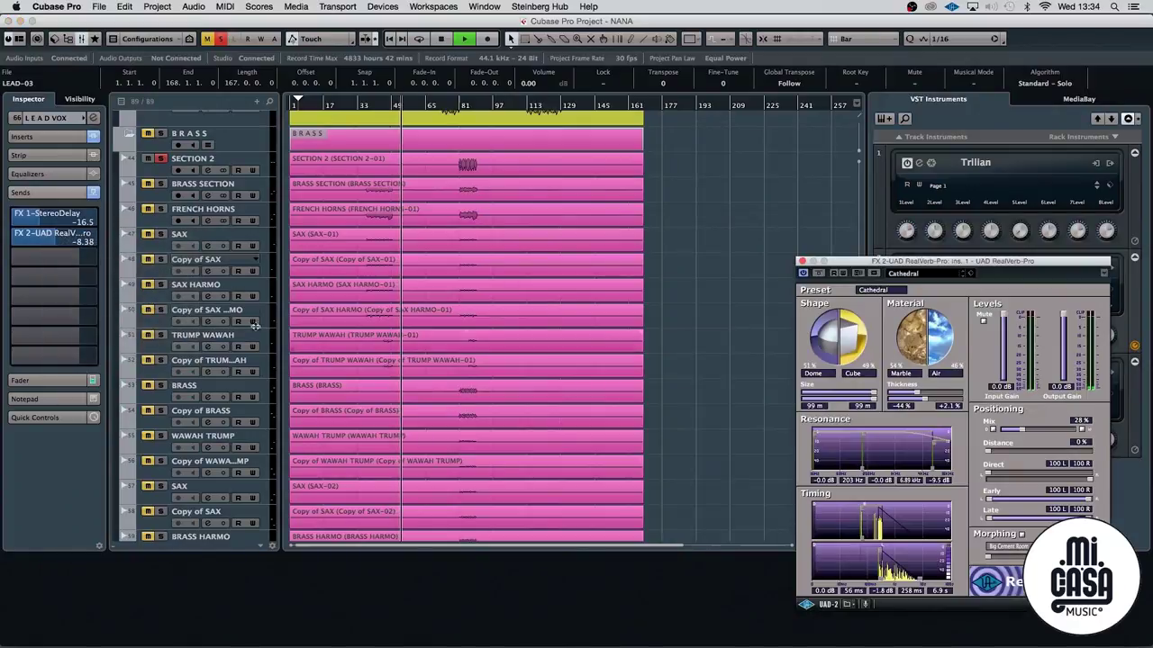
right_click(30, 214)
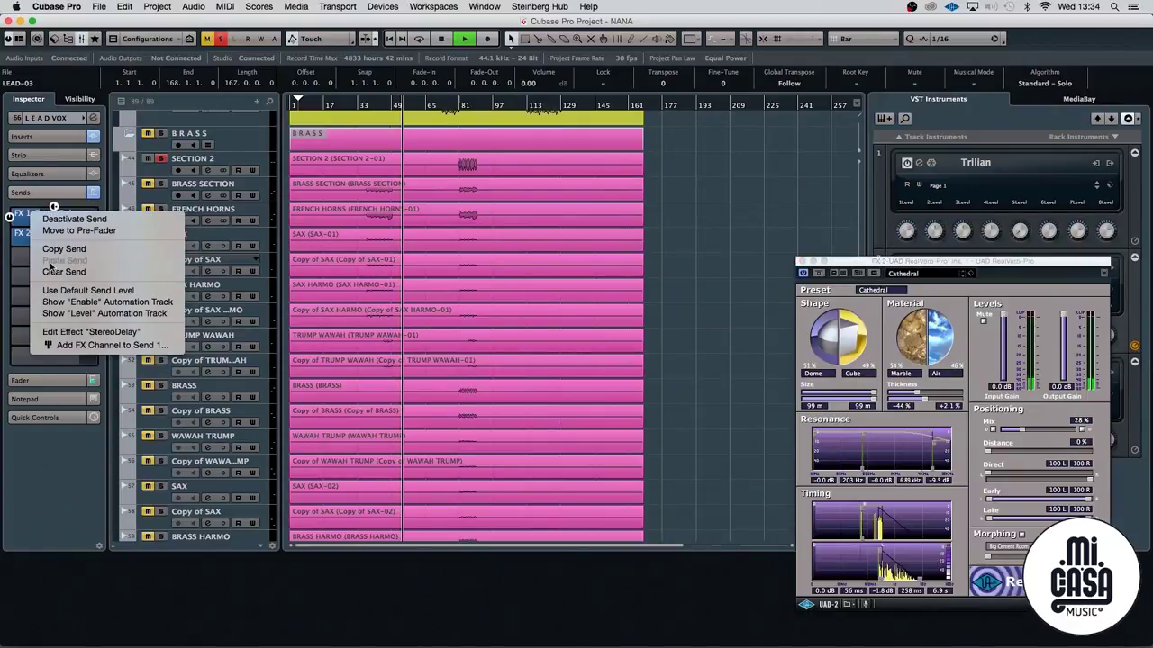
left_click(100, 332)
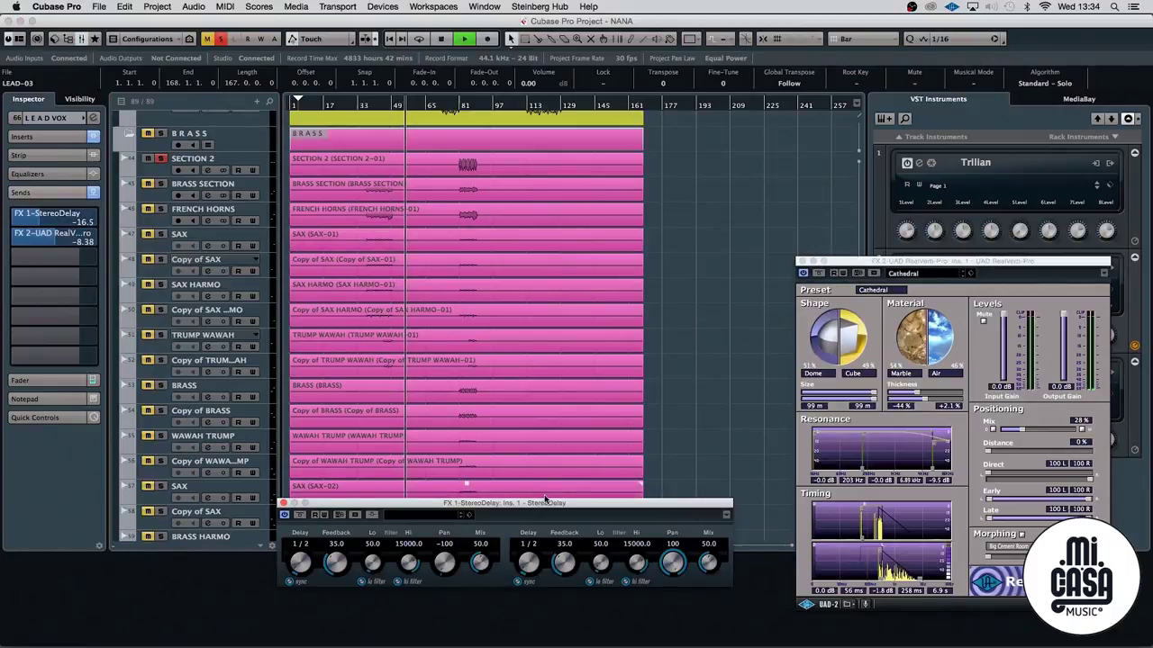
Compare the playing lead vocal with the StereoDelay and RealVerb-Pro bypassed, and reactivate the StereoDelay
left_click(284, 515)
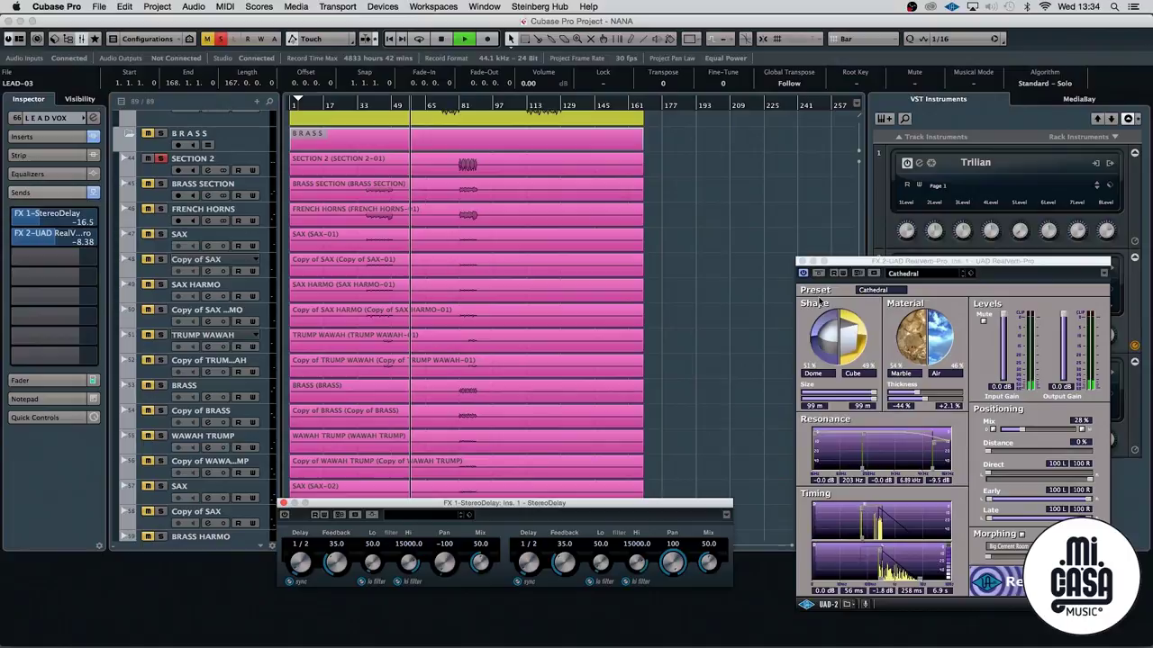
left_click(802, 273)
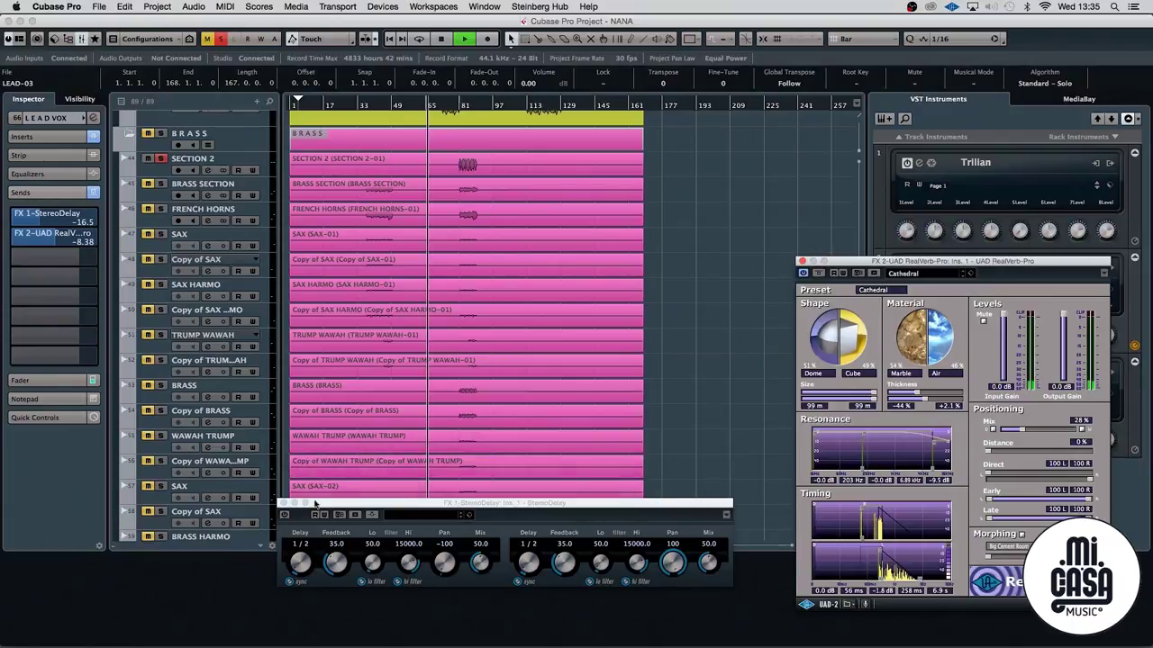
left_click(283, 517)
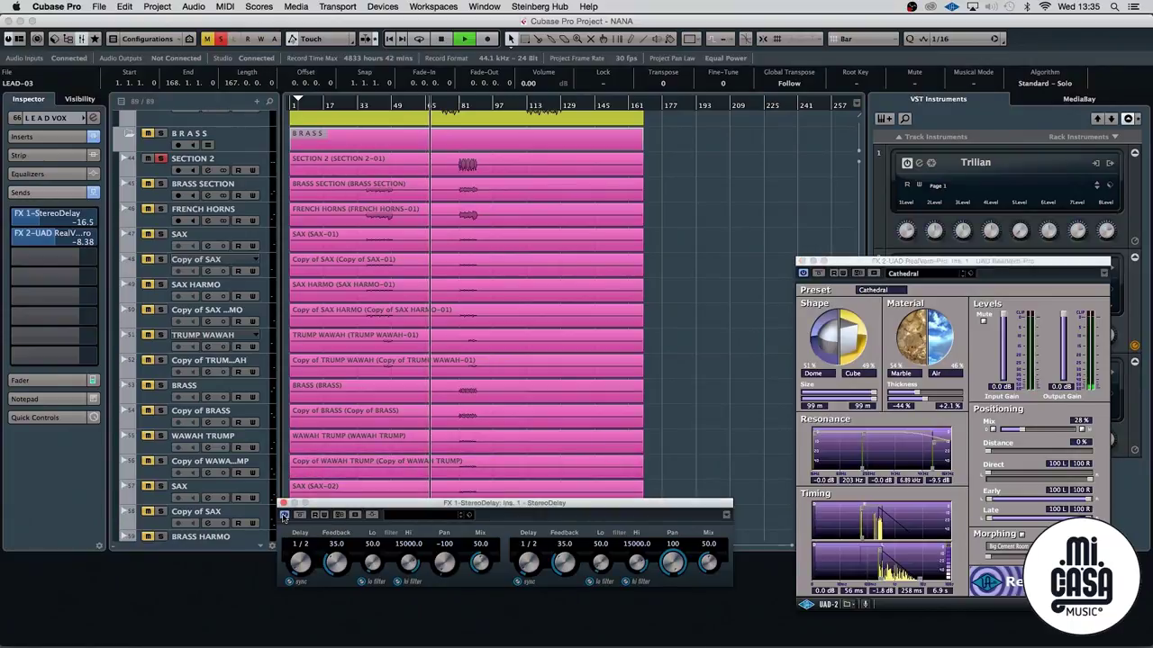
key("h")
key("h")
key("h")
key("h")
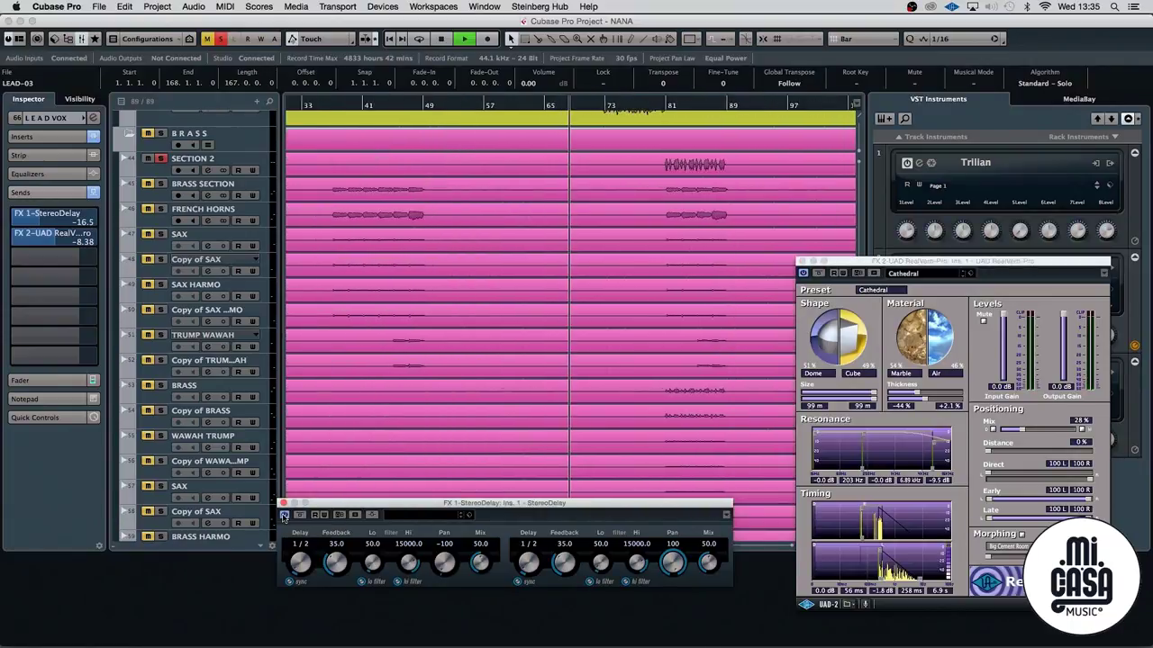
key("g")
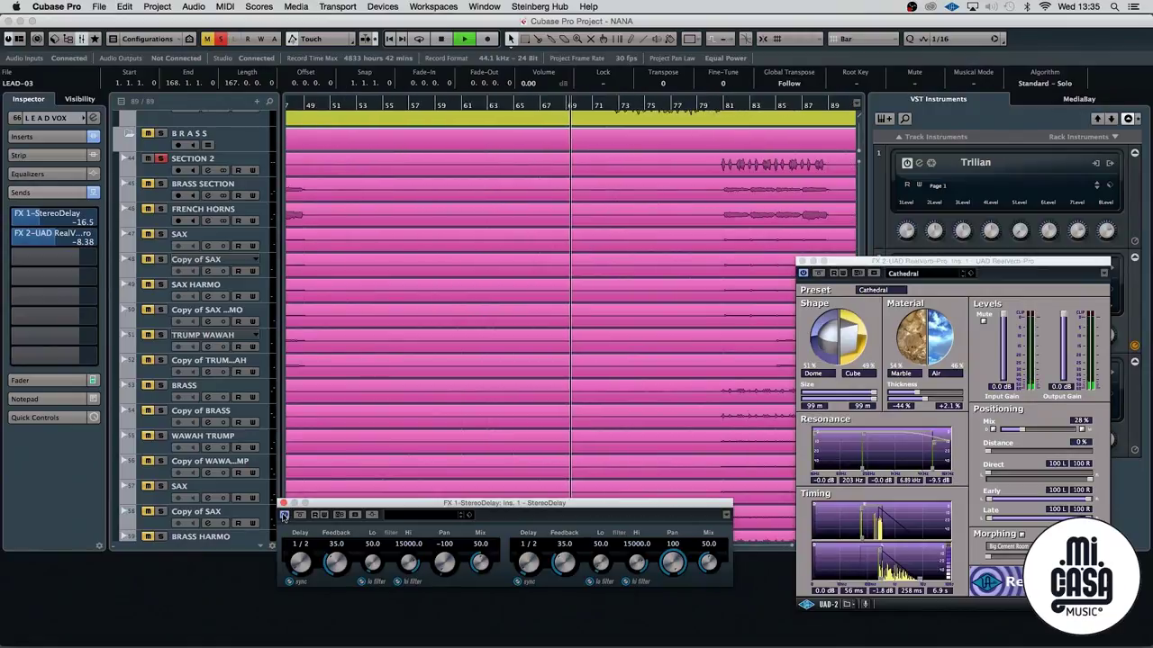
key("g")
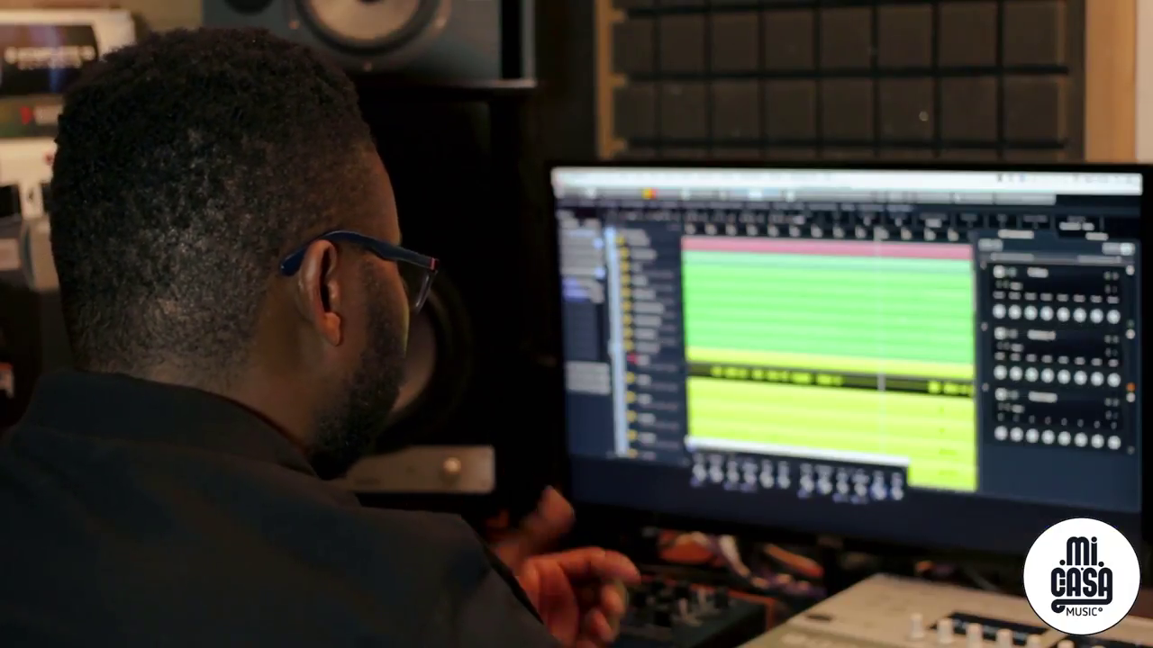
key("g")
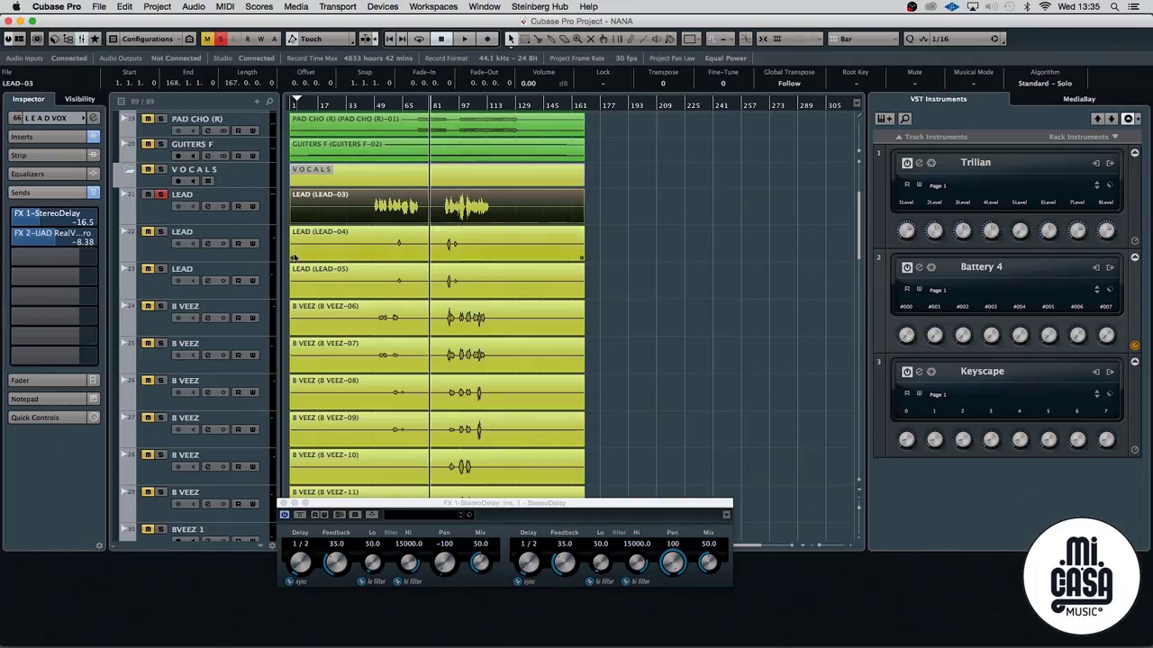
Look over the B VEEZ backing vocal tracks below the leads and play the arrangement from about bar 49
scroll(638, 350, "down", 2)
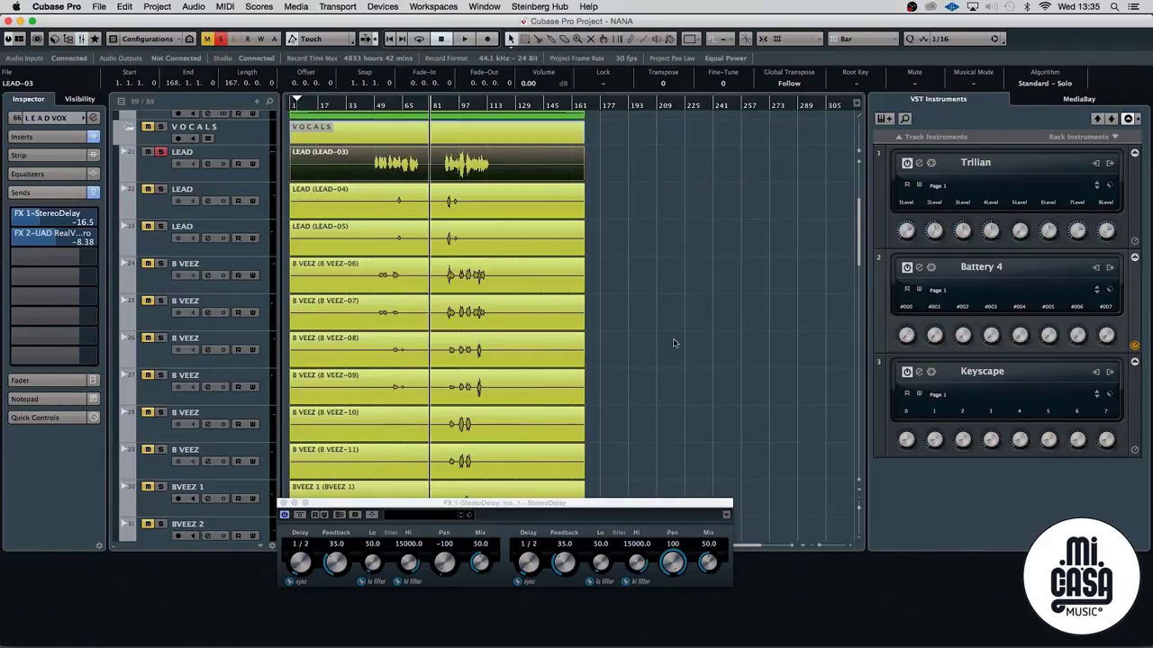
scroll(665, 261, "down", 2)
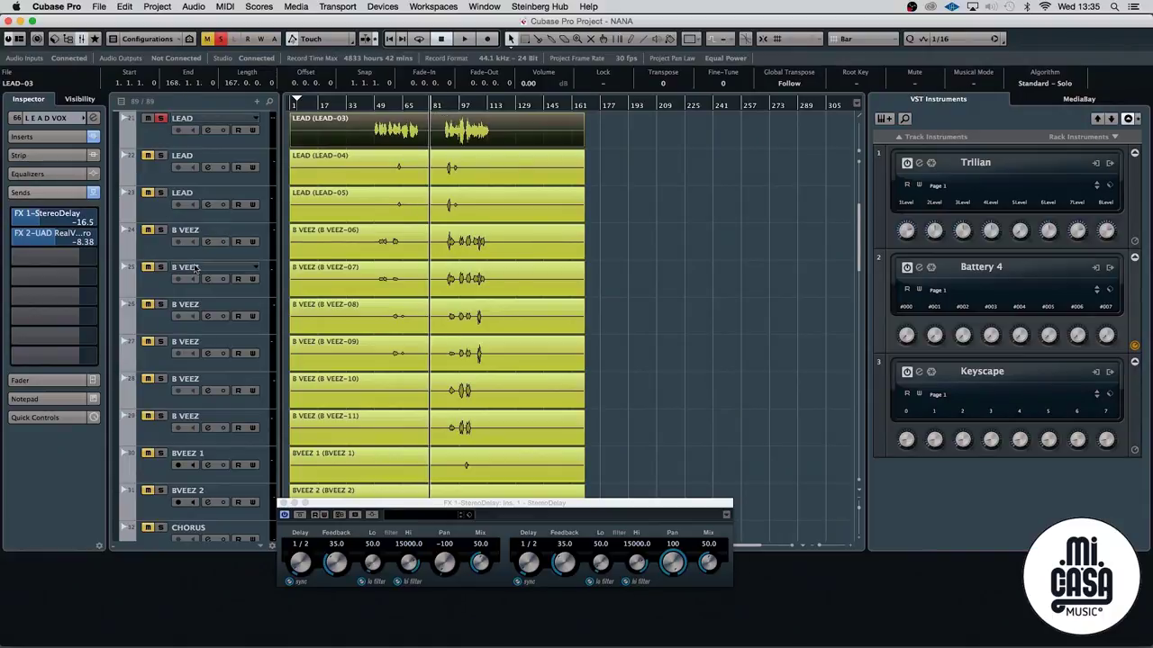
scroll(459, 119, "up", 10)
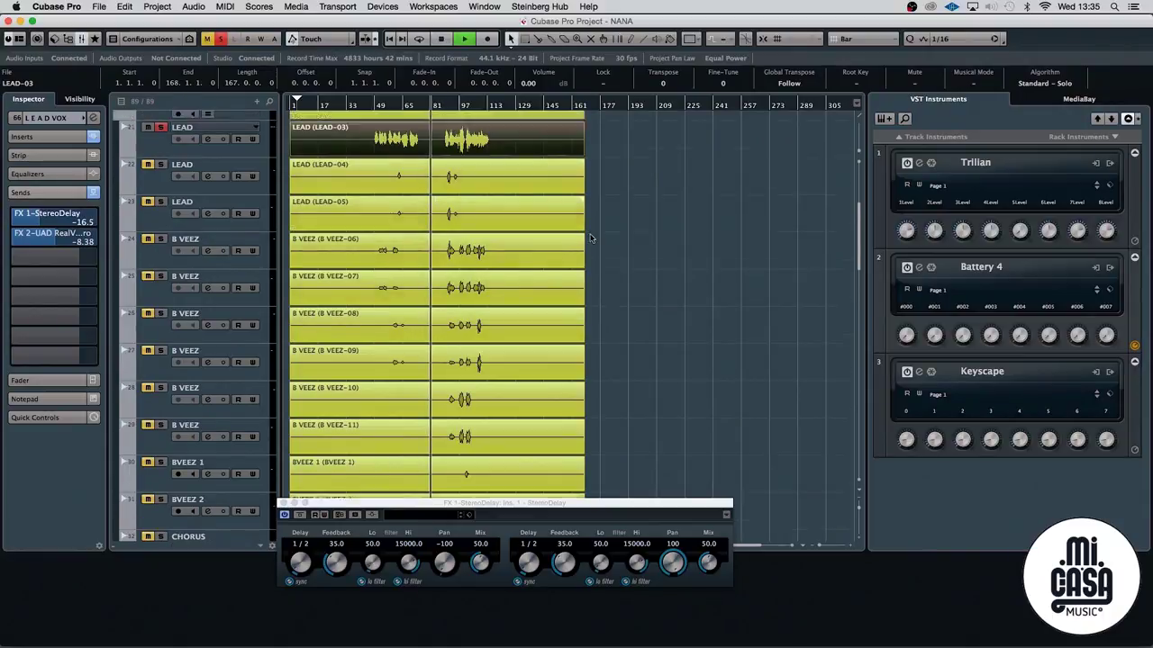
left_click(380, 105)
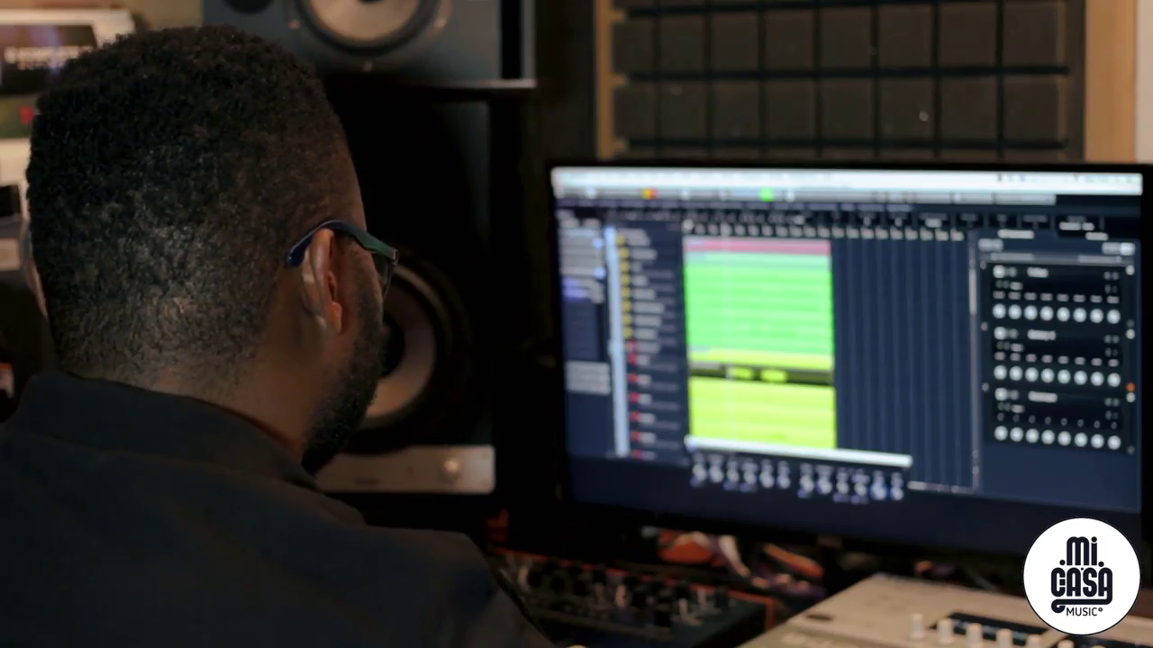
Audition the B VEEZ backing vocals by playing the arrangement from about bars 84, 71 and 66
scroll(909, 408, "down", 5)
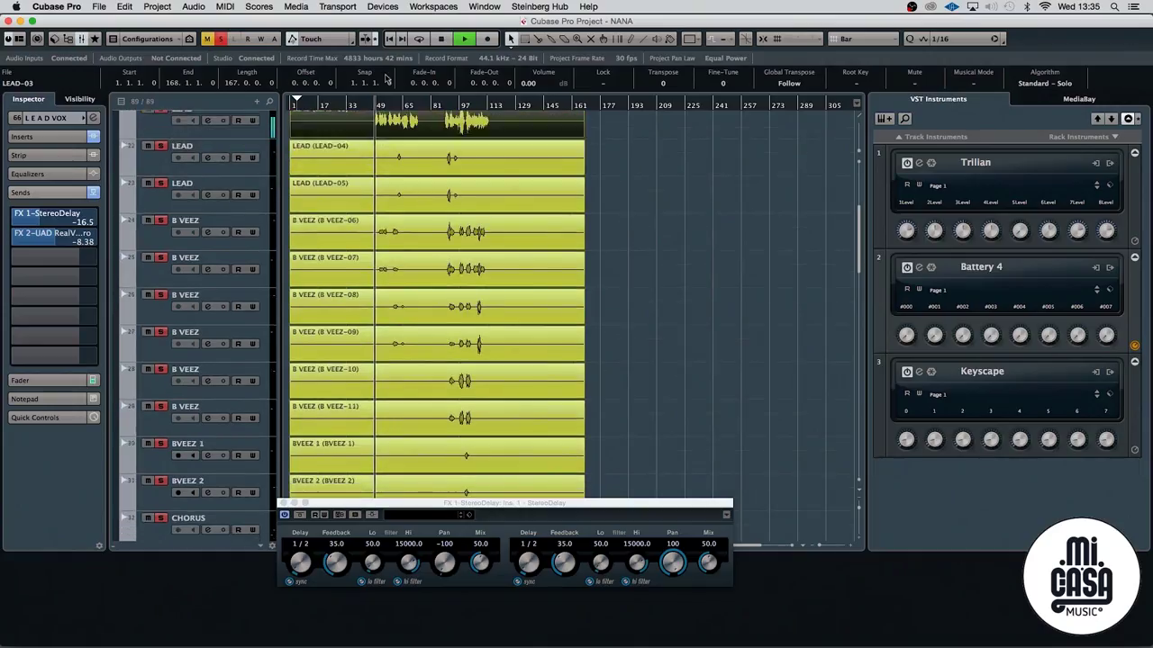
left_click(443, 106)
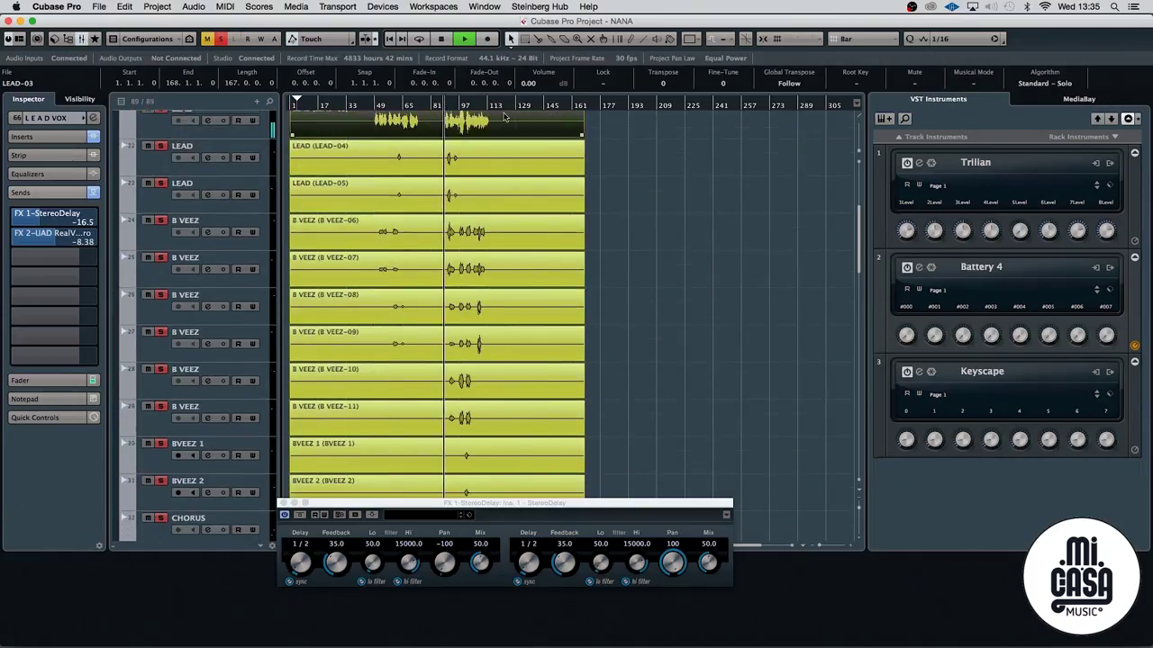
scroll(732, 186, "up", 3)
left_click(419, 107)
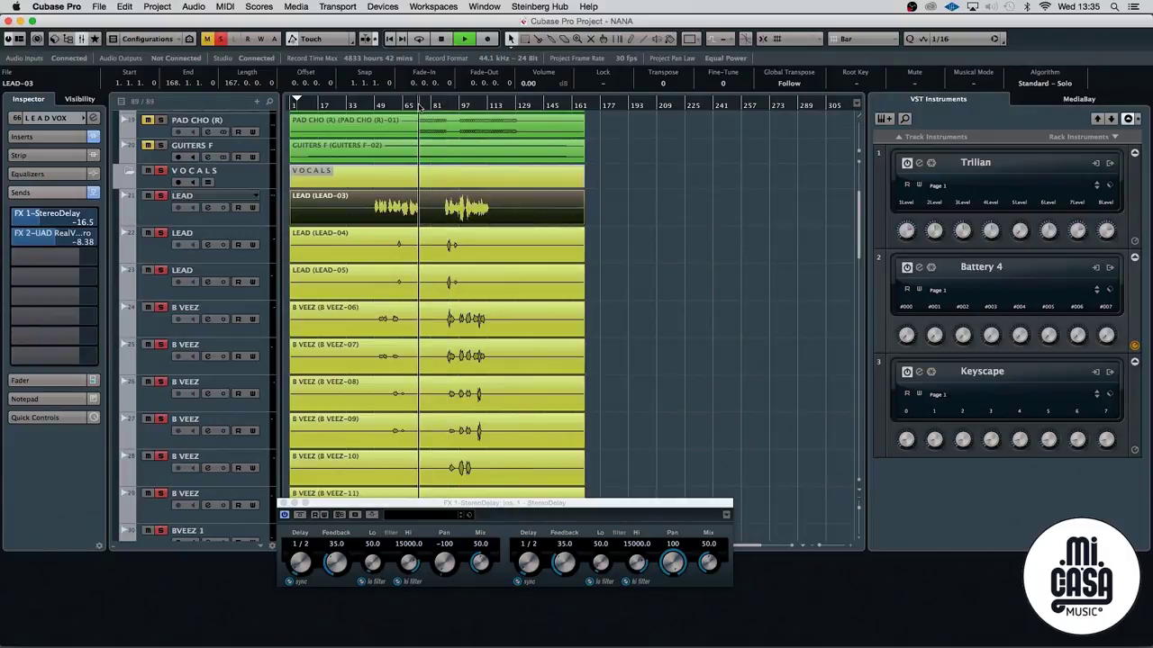
left_click(410, 106)
Look over the CHORUS vocal tracks between the backing vocals and the brass while they play from about bar 72
scroll(719, 283, "down", 10)
left_click(346, 436)
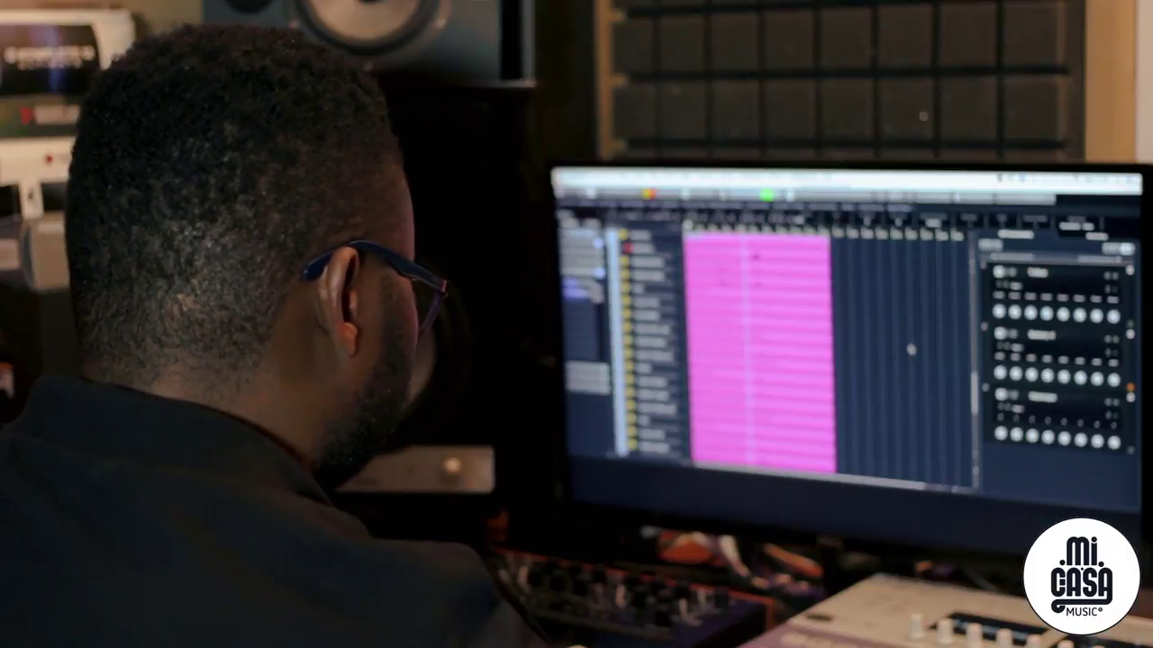
scroll(828, 360, "up", 3)
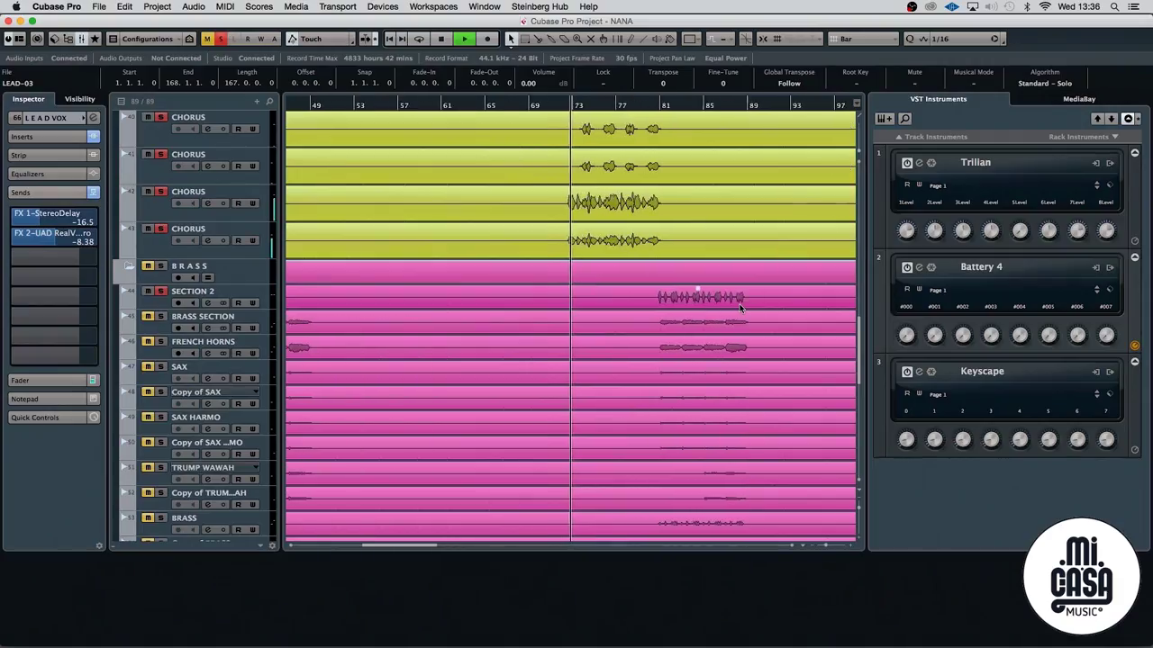
scroll(740, 309, "up", 3)
scroll(740, 309, "up", 4)
scroll(740, 309, "up", 3)
scroll(741, 309, "down", 2)
Save the project, and stop playback with the position set to the start of the chorus vocals at about bar 72
key("super+s")
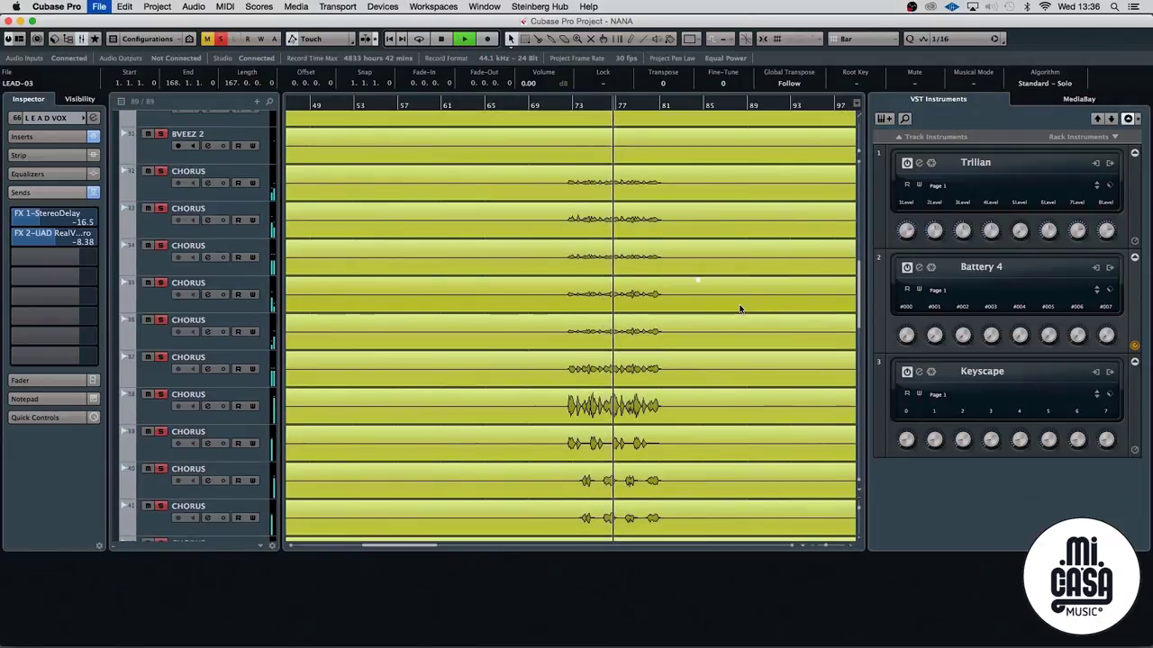
left_click(63, 120)
key("space")
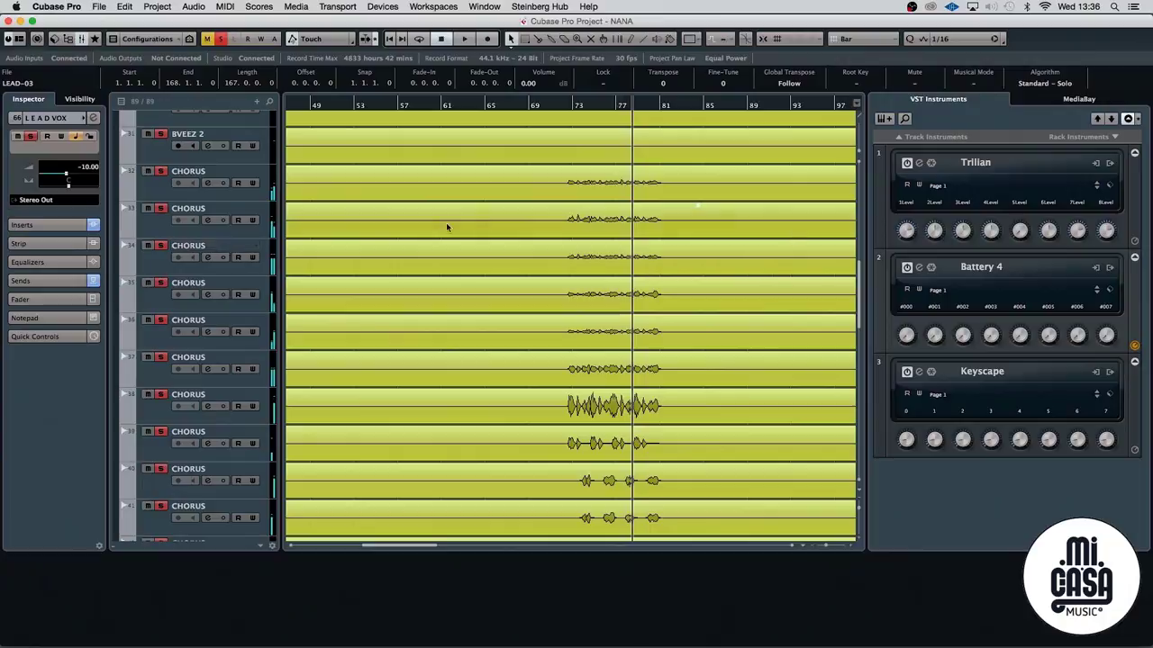
left_click(568, 106)
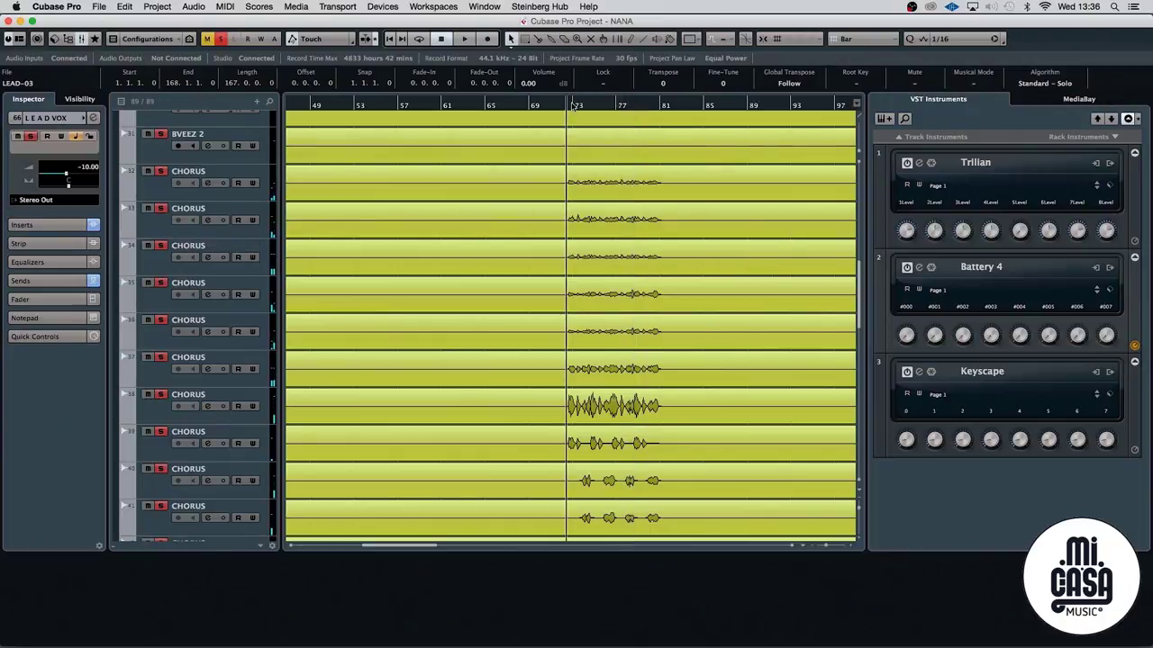
Play the chorus vocals from about bar 72 and look over the CHORUS tracks and the B R A S S tracks below them
scroll(658, 310, "down", 10)
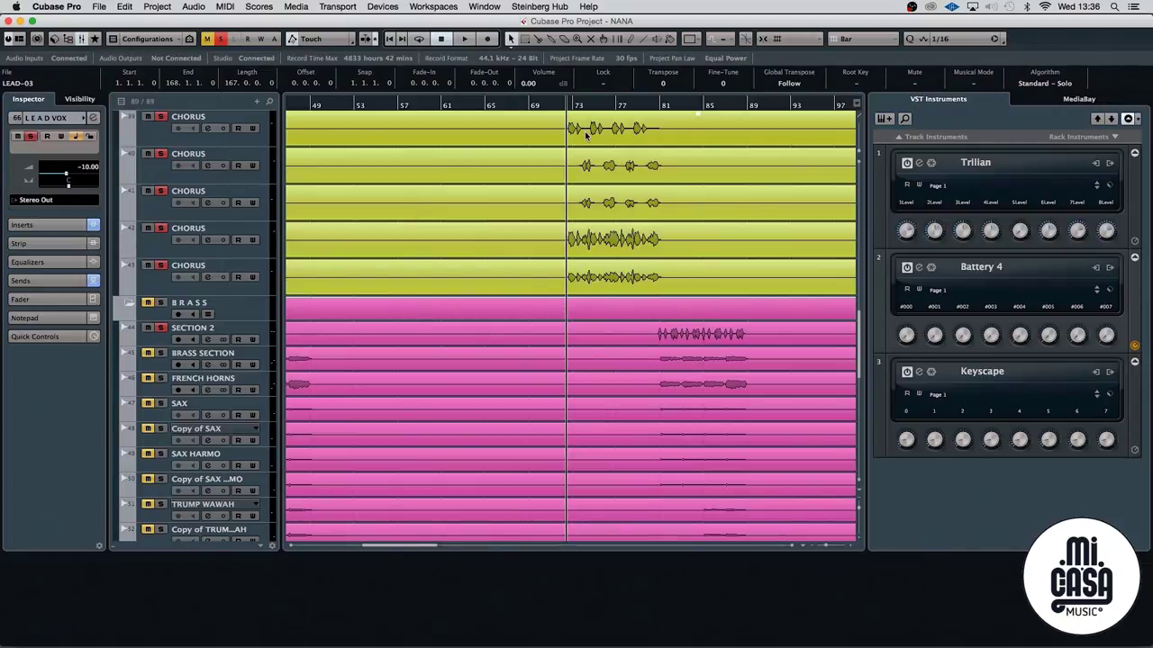
scroll(586, 133, "up", 2)
key("g")
key("g")
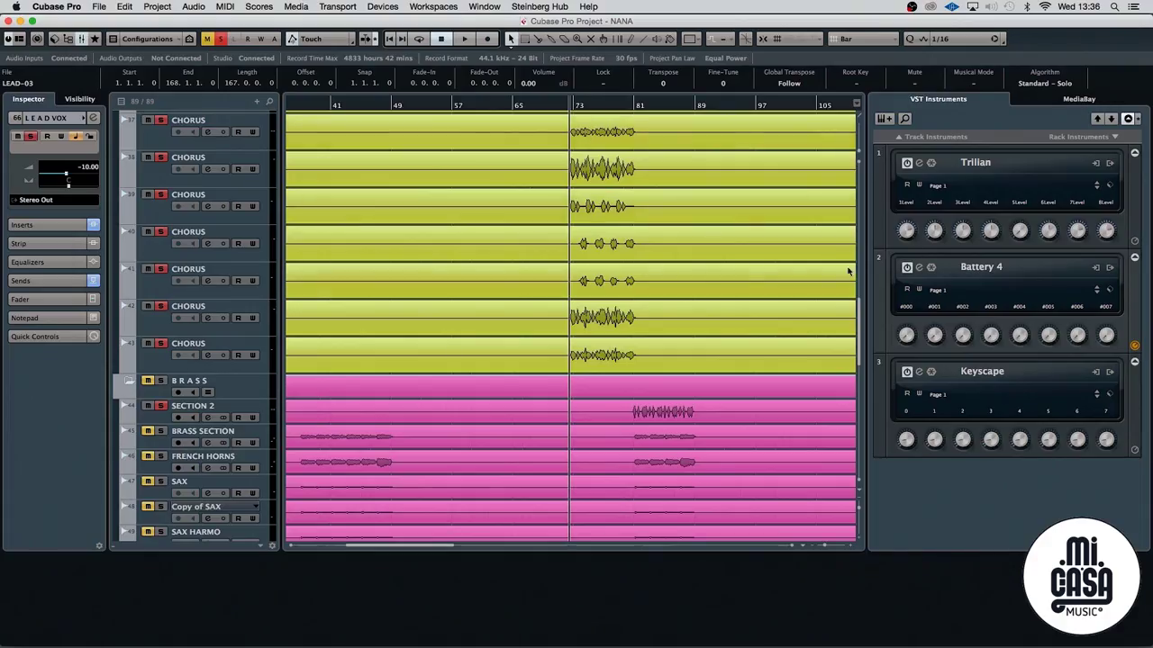
scroll(608, 260, "down", 3)
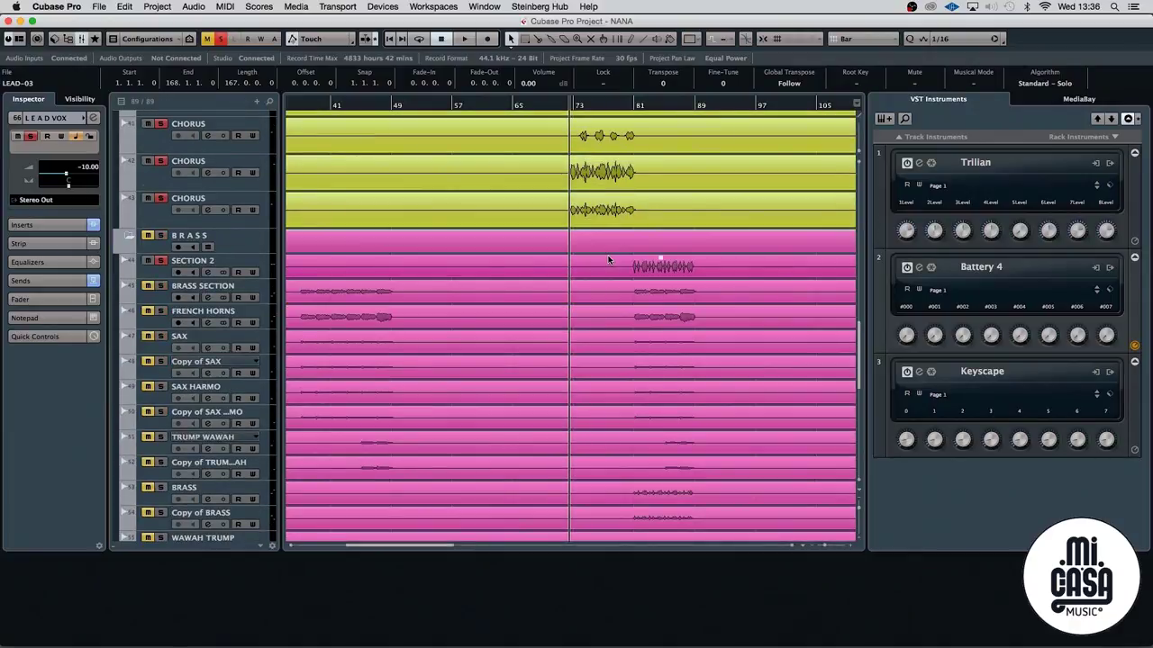
scroll(635, 203, "up", 7)
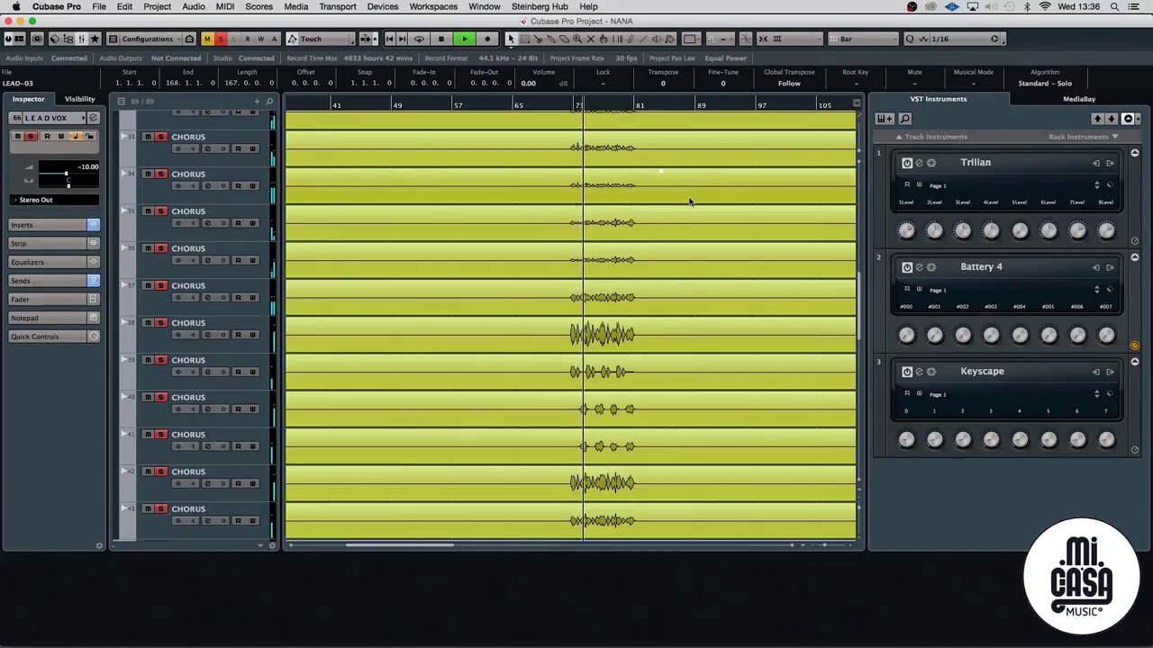
scroll(707, 251, "down", 3)
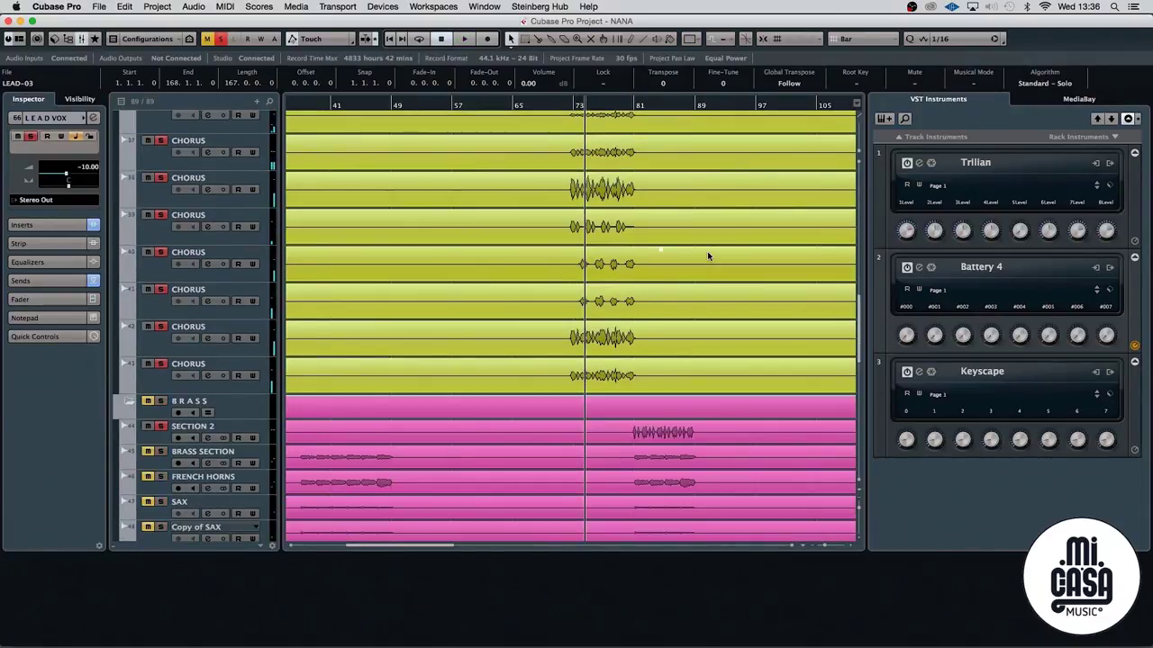
scroll(707, 256, "down", 8)
scroll(706, 256, "up", 5)
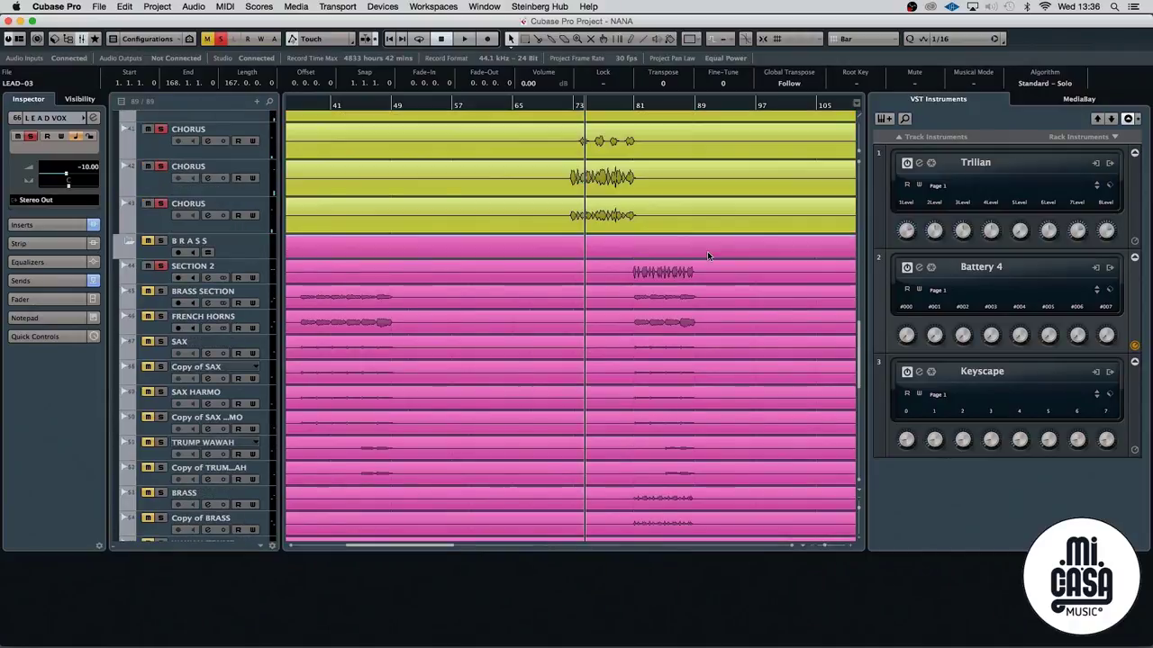
Examine the CHORUS waveforms up close from their start at about bar 72, and return to an overview of the arrangement
left_click(636, 105)
left_click(573, 106)
scroll(744, 241, "up", 3)
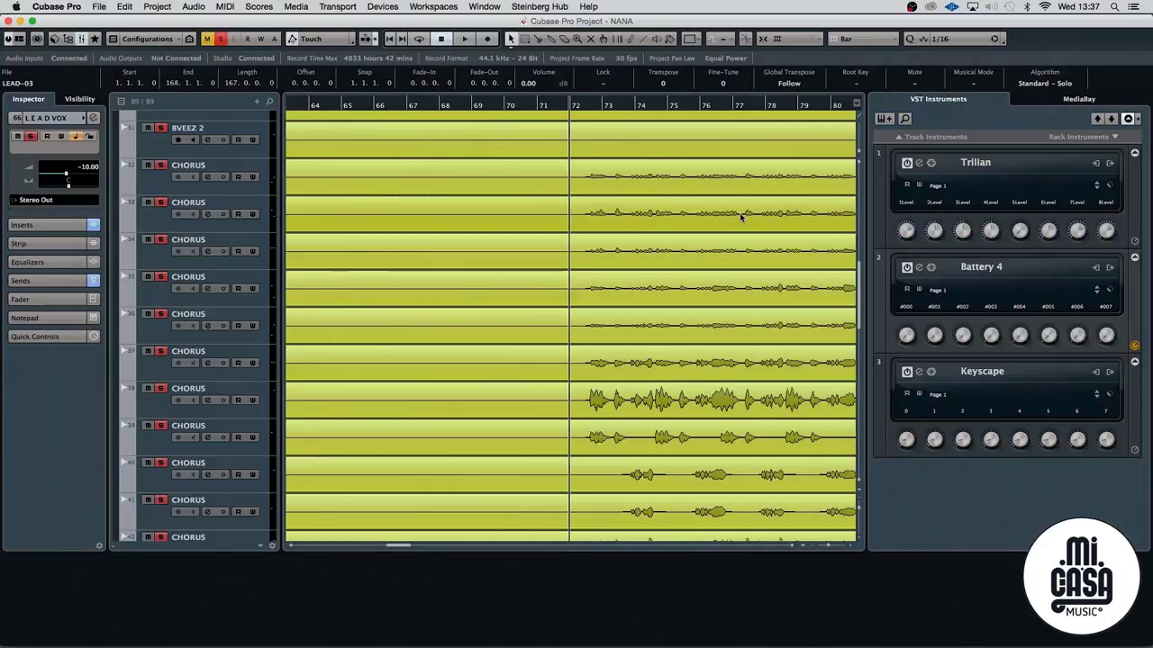
key("h")
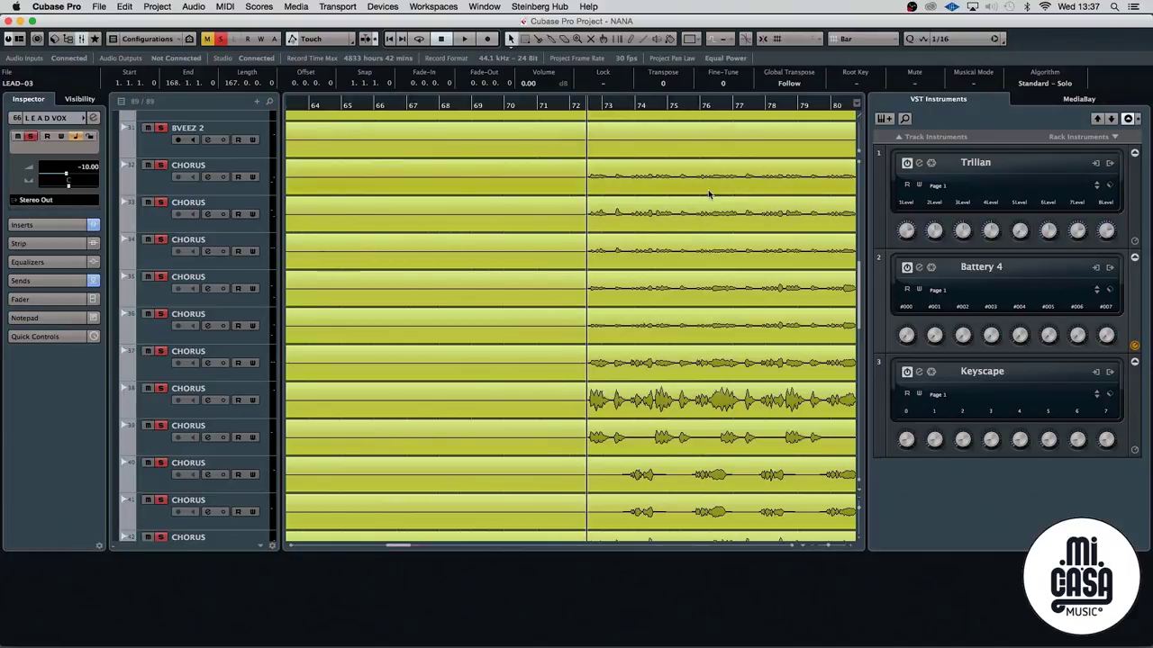
key("shift+f")
key("g")
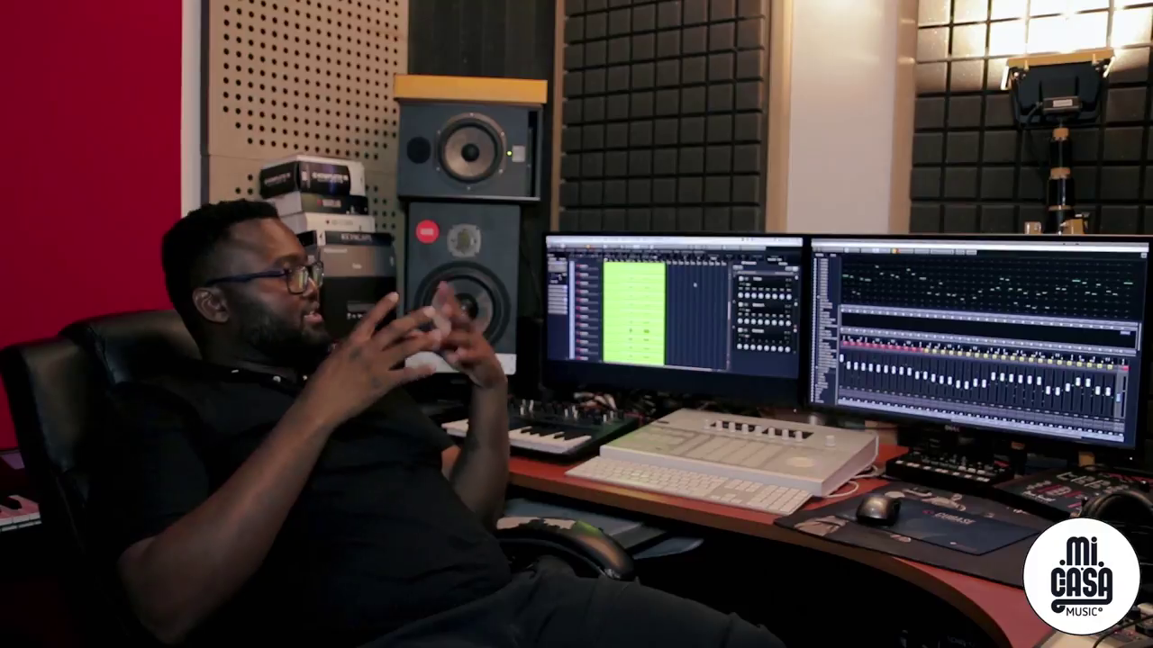